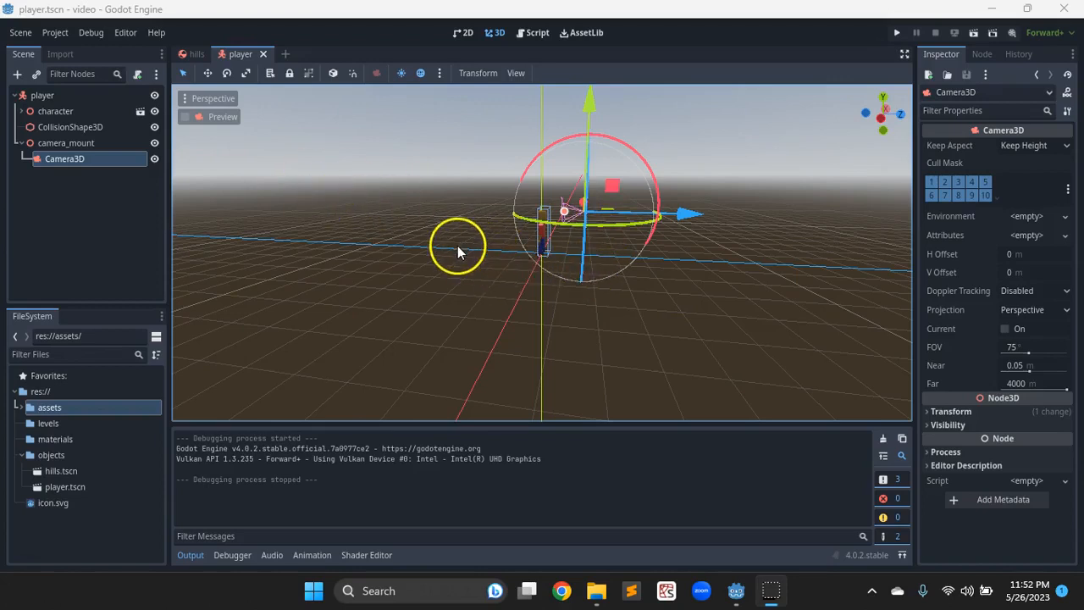
# Move the player's CollisionShape3D slightly along the Z axis, away from the camera node, to fit around the character model
pyautogui.moveTo(590, 315); pyautogui.dragTo(641, 318, button='right')
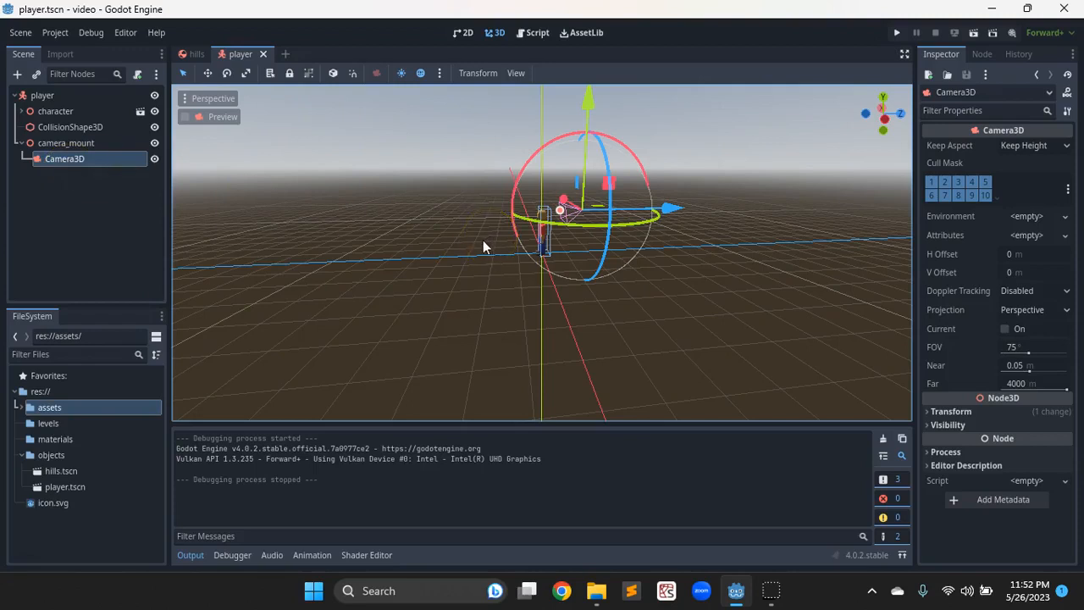
pyautogui.scroll(5, 468, 246)
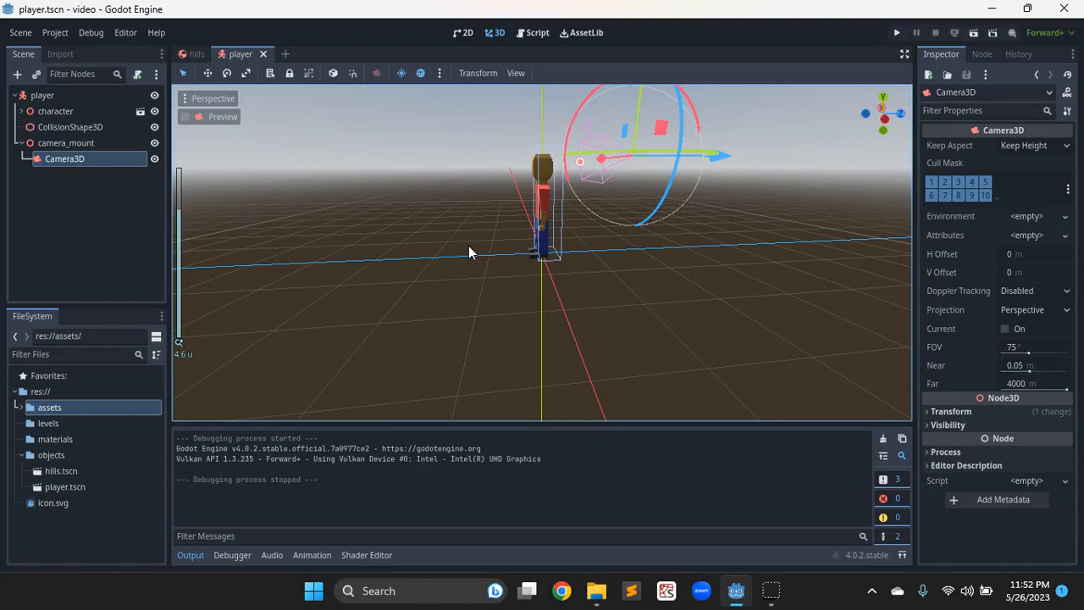
pyautogui.scroll(4, 468, 246)
pyautogui.moveTo(532, 245); pyautogui.dragTo(511, 251, button='middle')
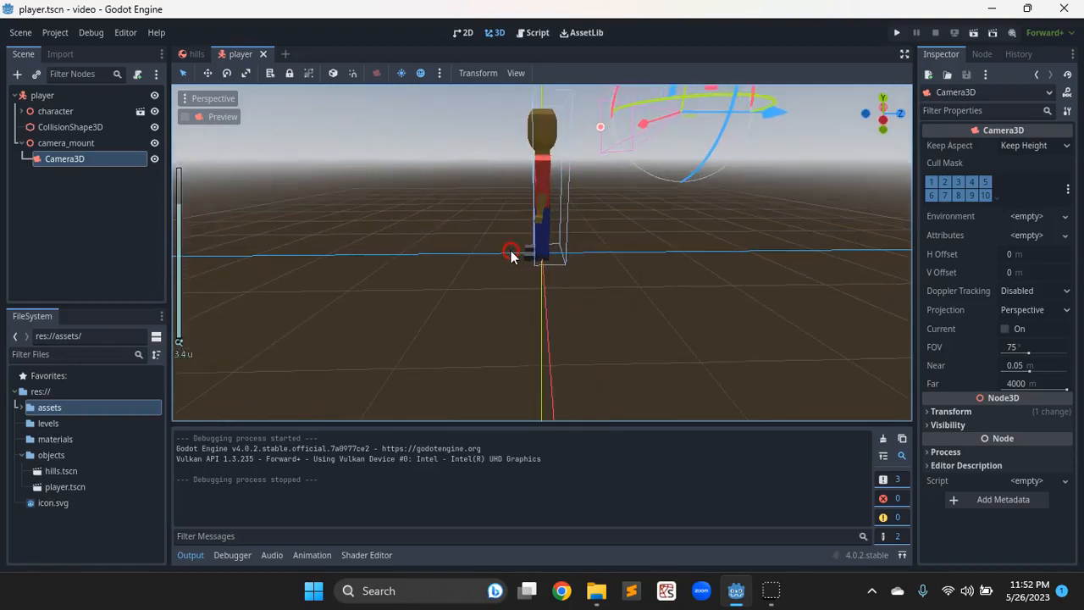
pyautogui.click(70, 125)
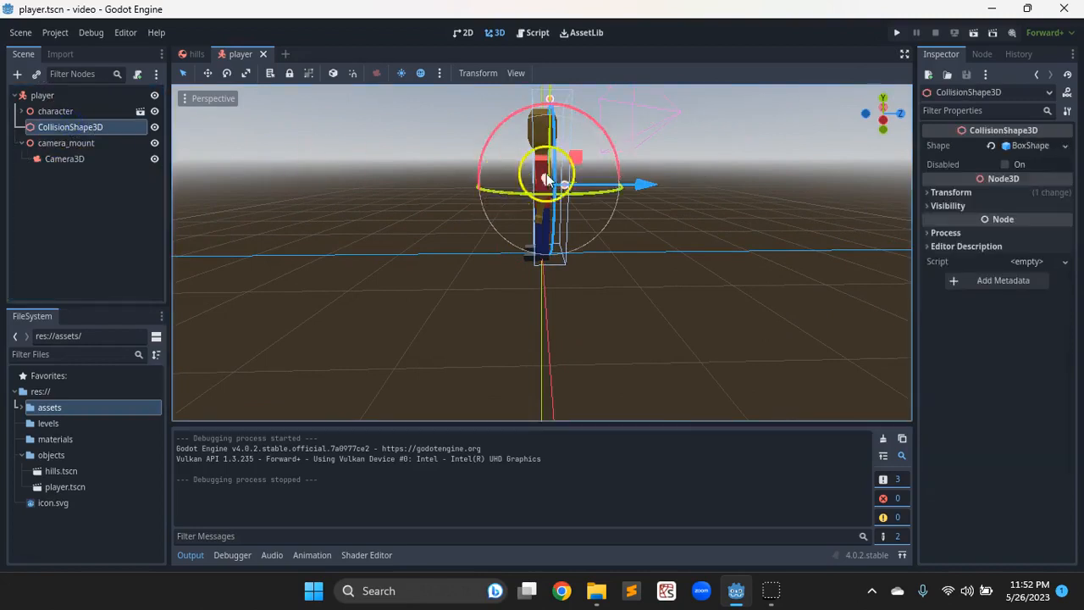
pyautogui.moveTo(642, 183); pyautogui.dragTo(627, 191)
pyautogui.scroll(-1, 548, 229)
pyautogui.moveTo(549, 229); pyautogui.dragTo(593, 246, button='middle')
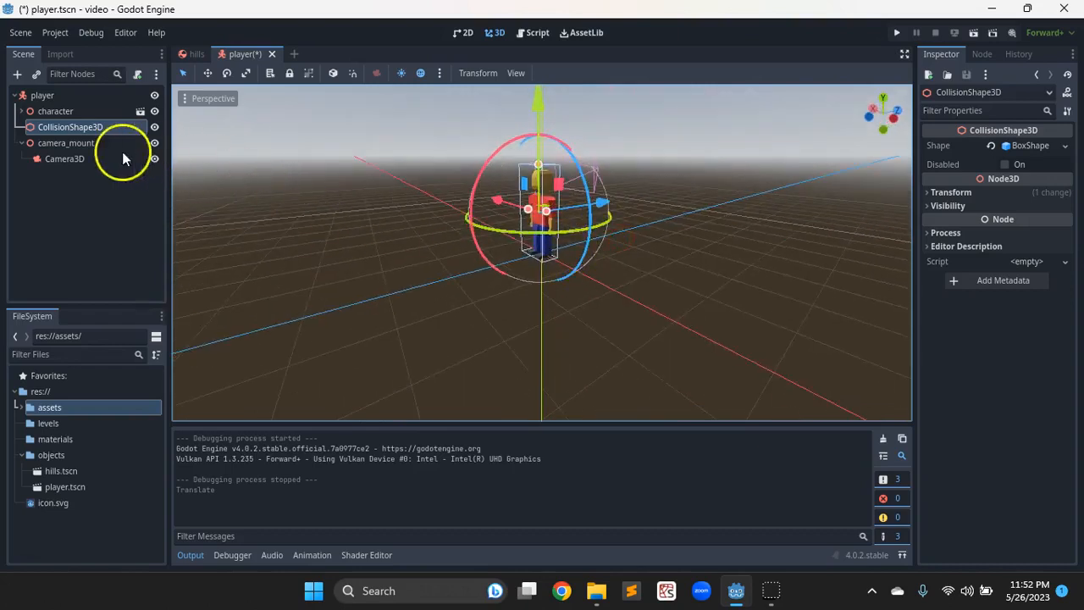
# Expand the character node and examine from the side how the collision box fits around the character model
pyautogui.click(21, 111)
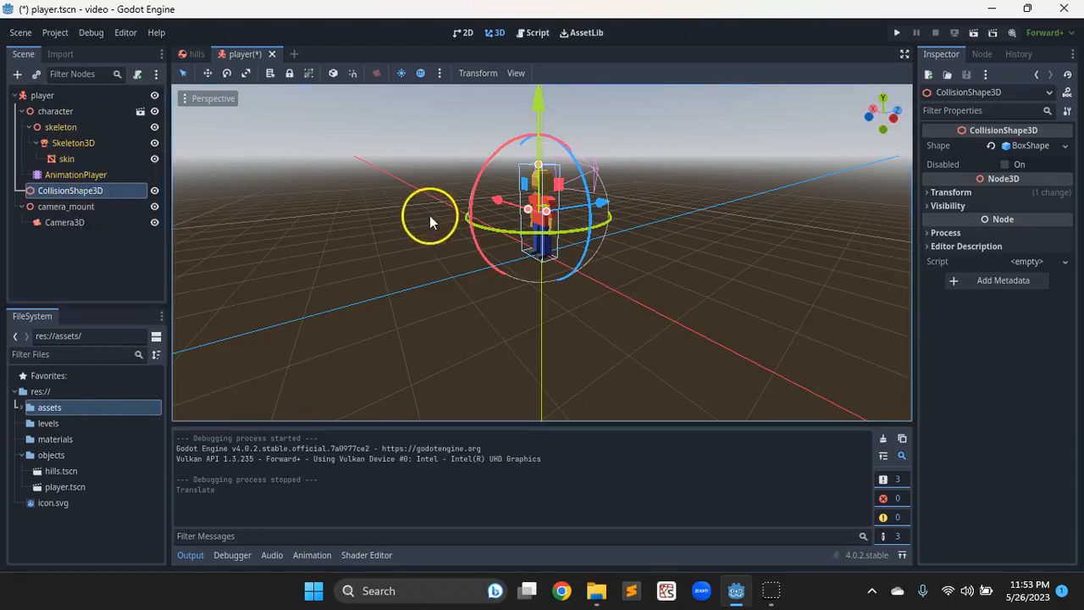
pyautogui.moveTo(659, 280); pyautogui.dragTo(591, 271, button='middle')
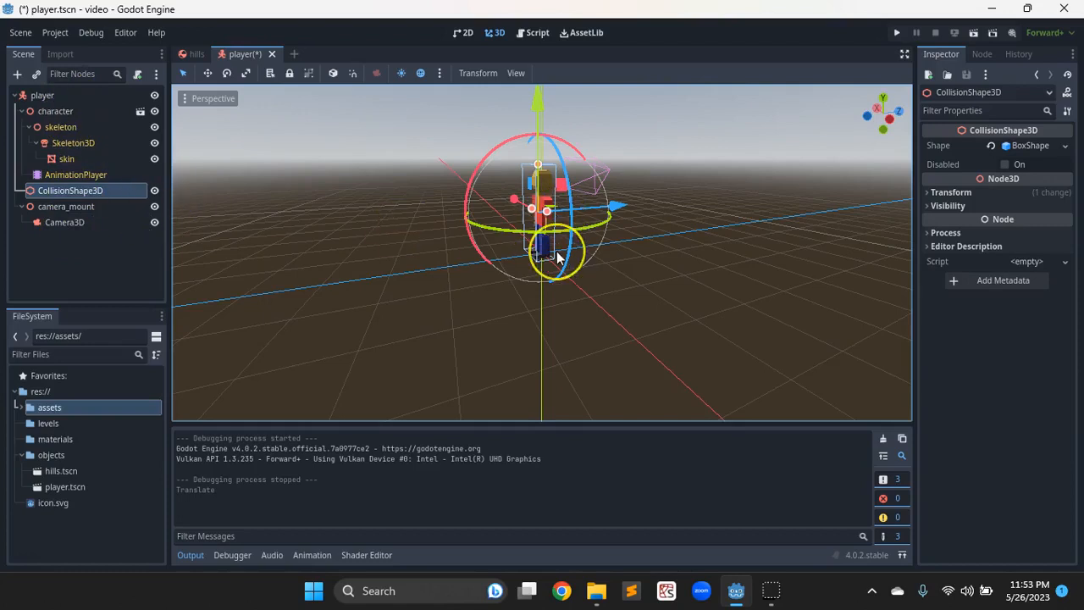
pyautogui.scroll(3, 557, 252)
pyautogui.scroll(2, 556, 250)
pyautogui.scroll(-4, 557, 251)
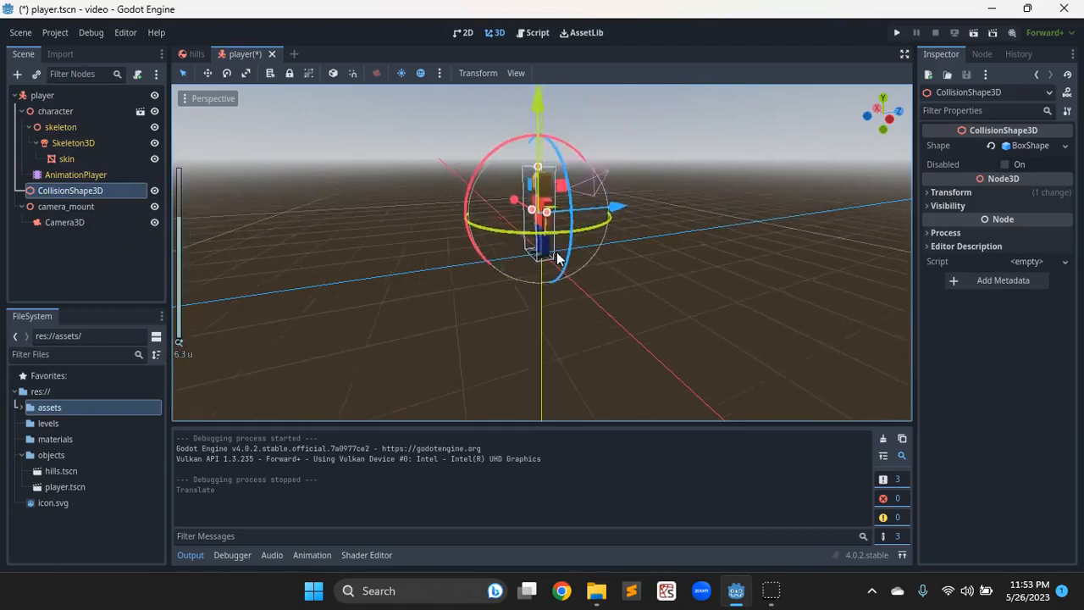
pyautogui.moveTo(646, 291); pyautogui.dragTo(574, 290, button='middle')
pyautogui.scroll(3, 575, 289)
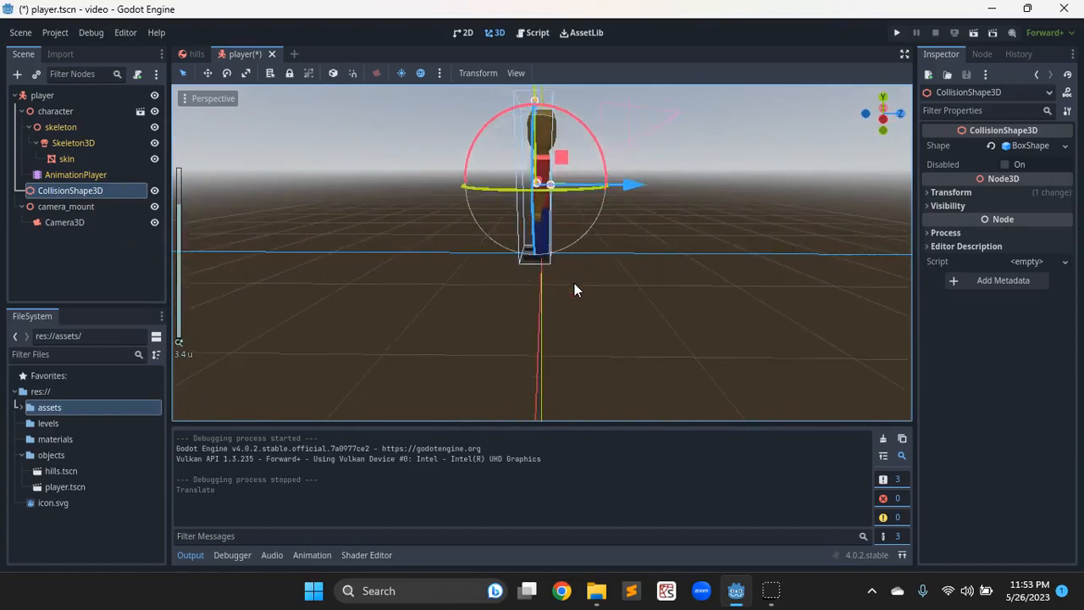
pyautogui.scroll(-2, 575, 290)
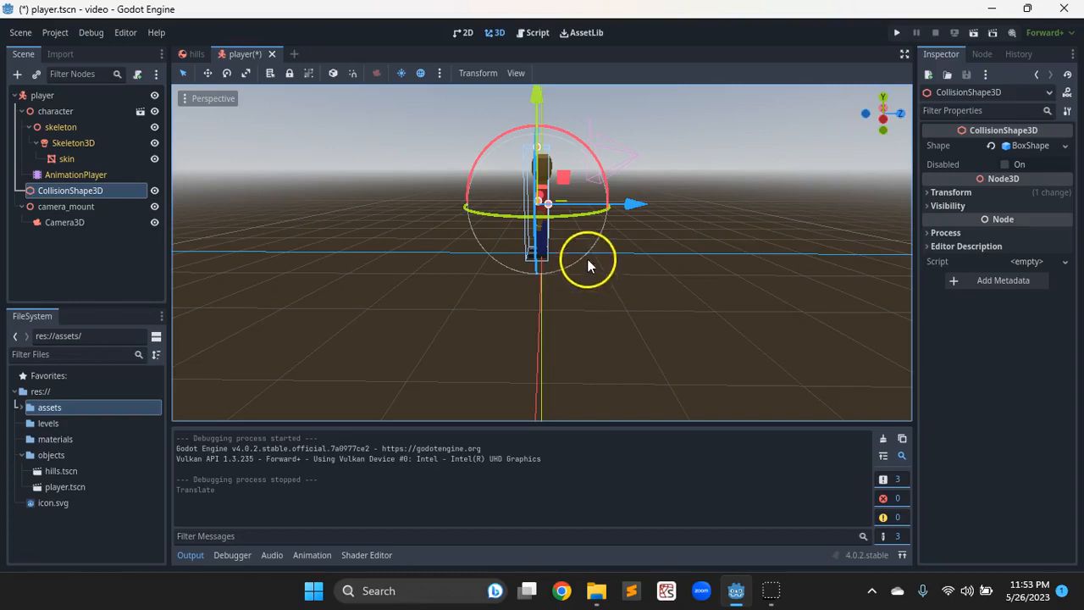
pyautogui.scroll(8, 511, 287)
pyautogui.scroll(-12, 510, 287)
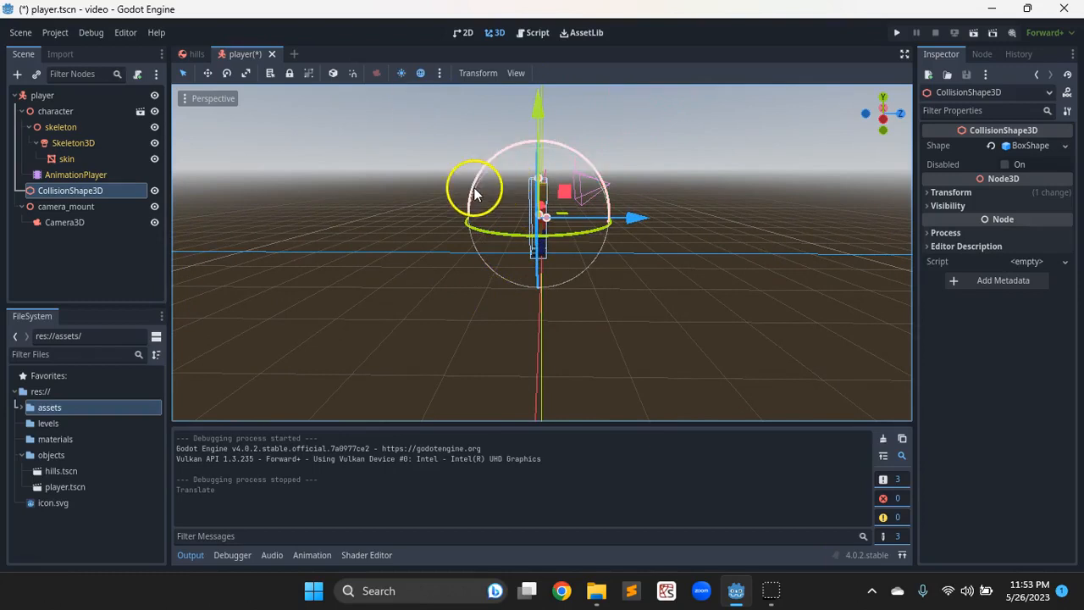
pyautogui.moveTo(426, 214); pyautogui.dragTo(462, 224)
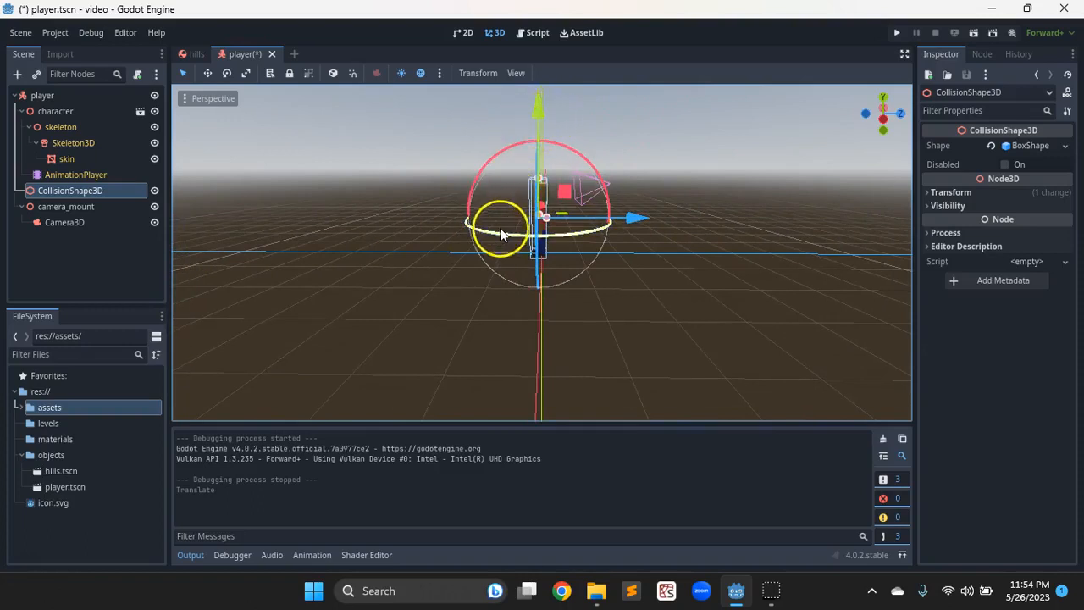
# Review the player scene's structure by inspecting the player, character, CollisionShape3D and camera_mount nodes
pyautogui.click(41, 96)
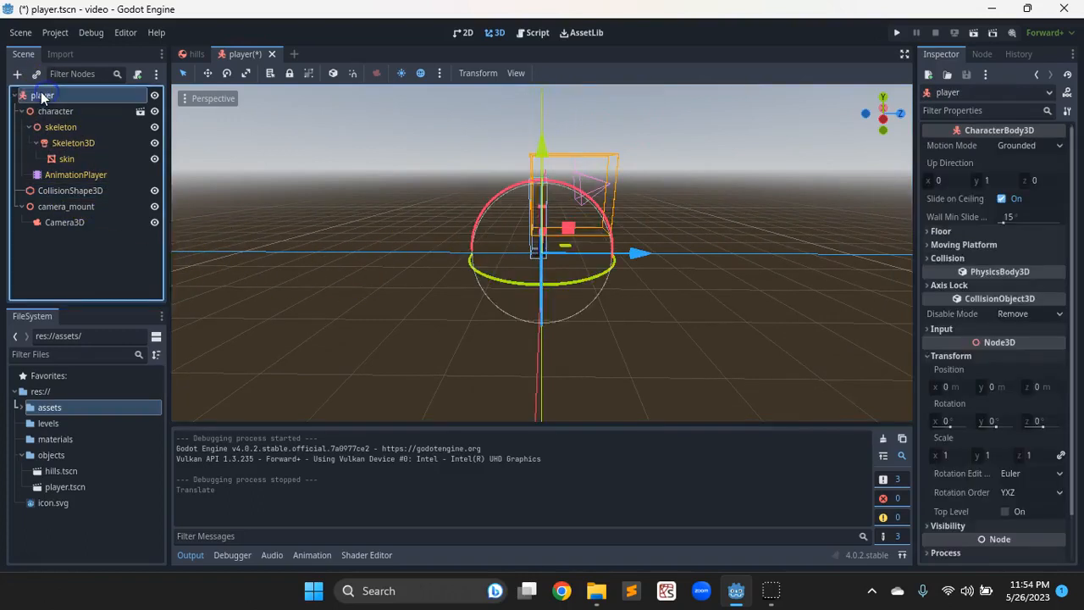
pyautogui.click(64, 110)
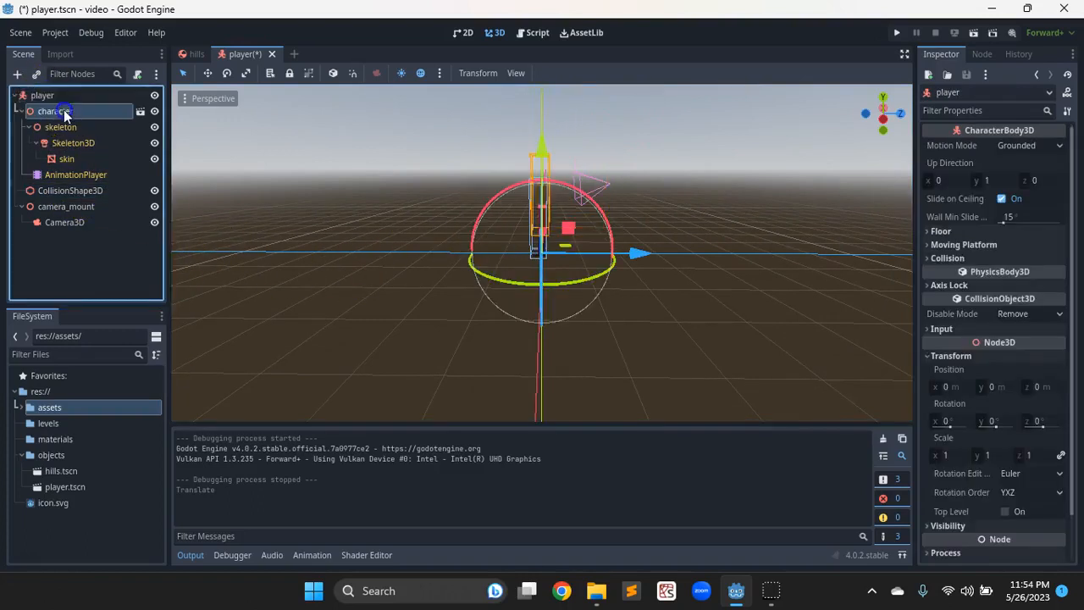
pyautogui.click(71, 191)
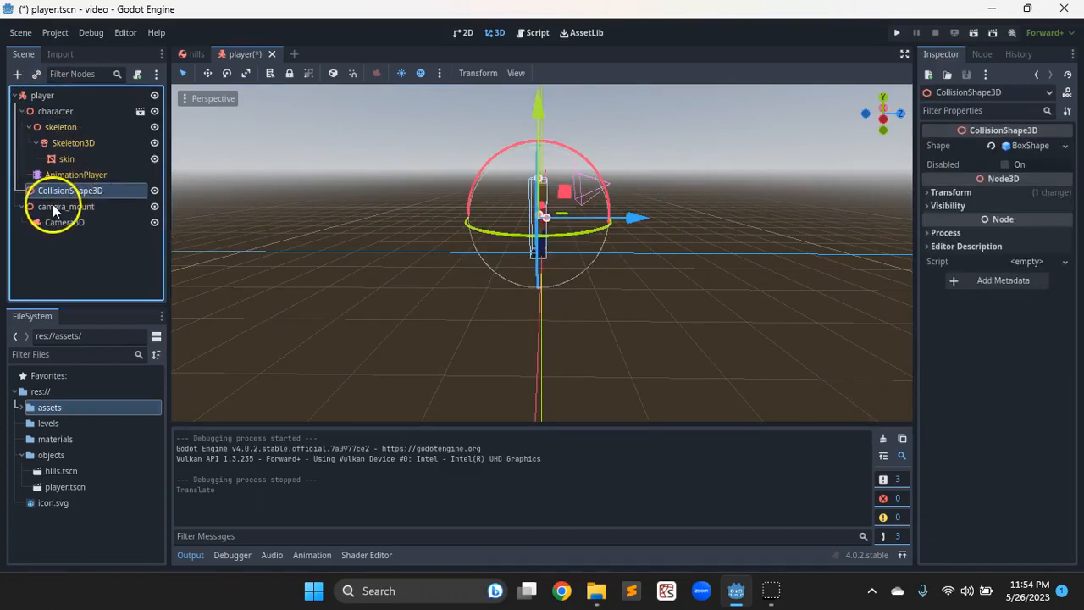
pyautogui.click(52, 205)
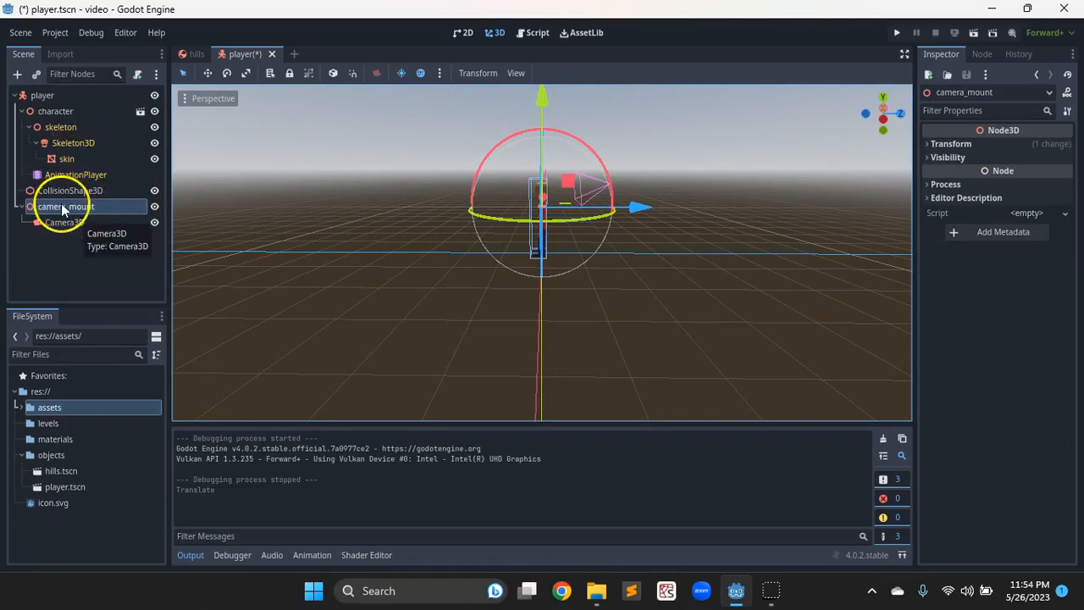
pyautogui.click(49, 100)
pyautogui.click(56, 114)
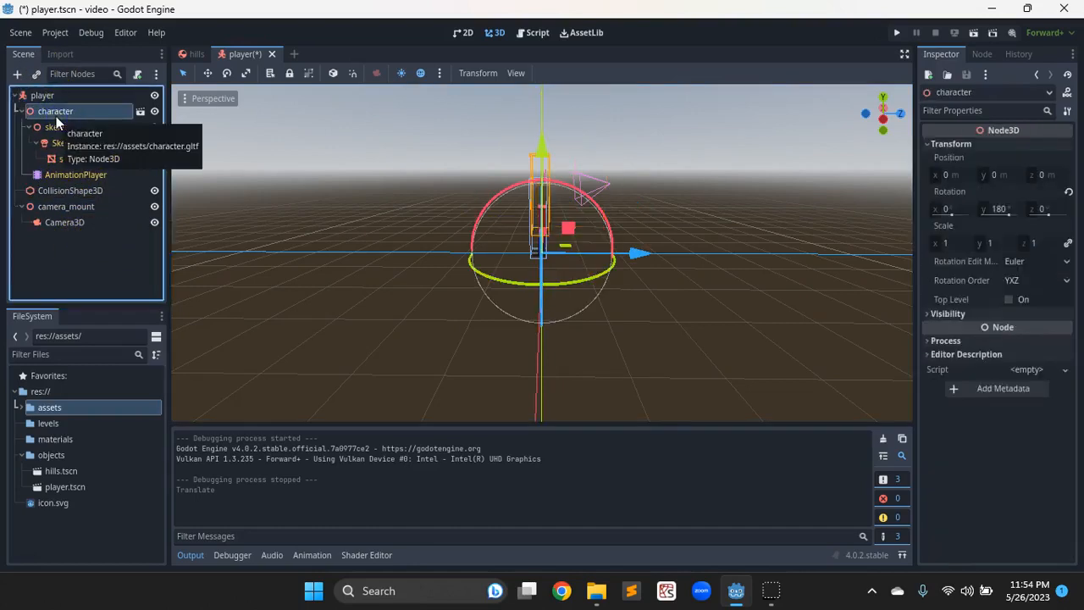
pyautogui.click(72, 191)
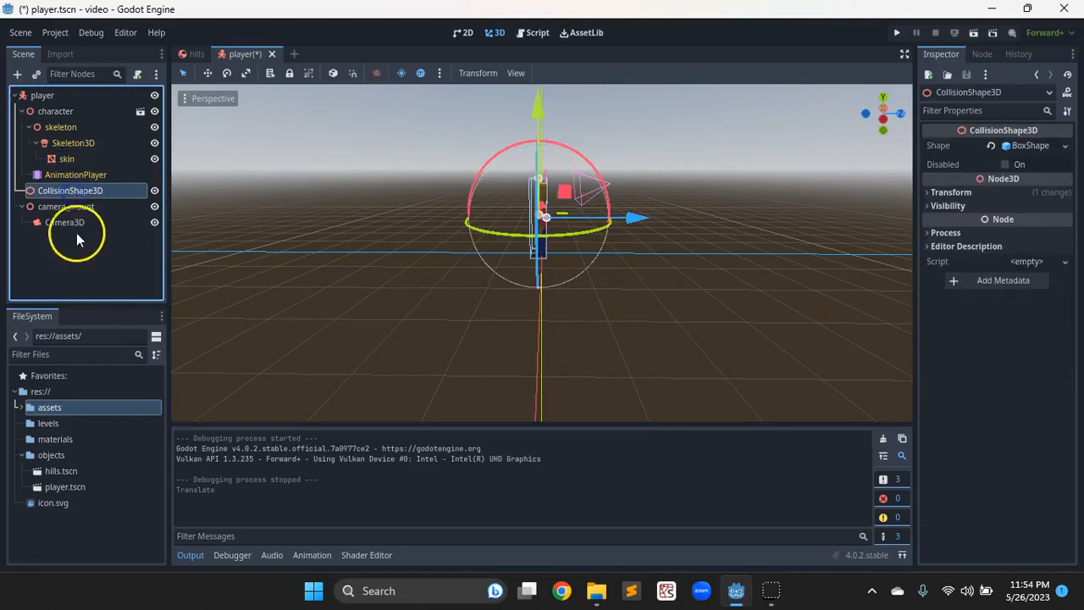
pyautogui.click(69, 208)
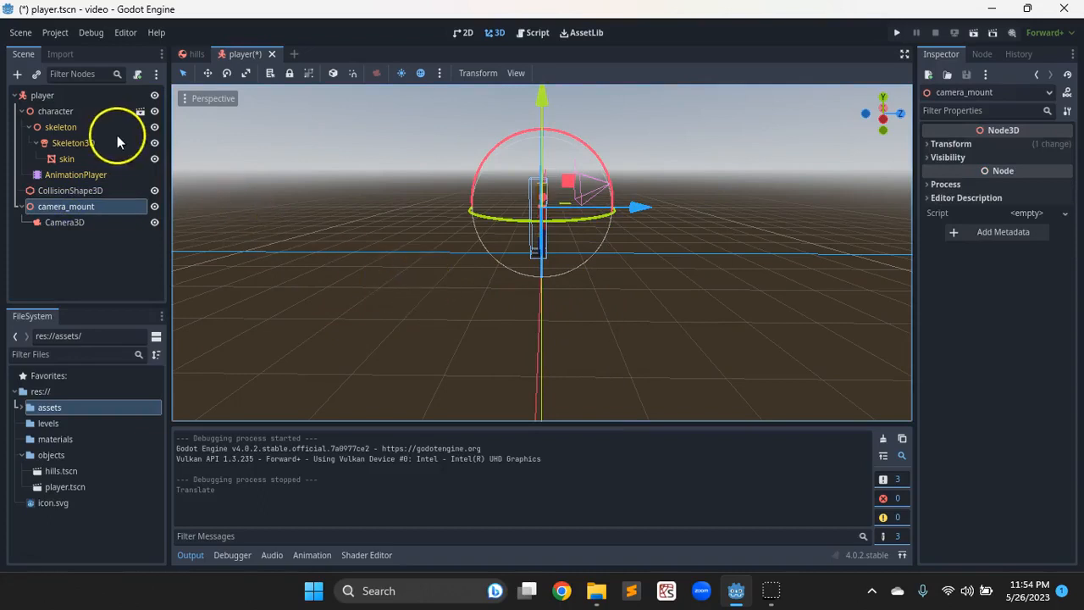
pyautogui.click(62, 112)
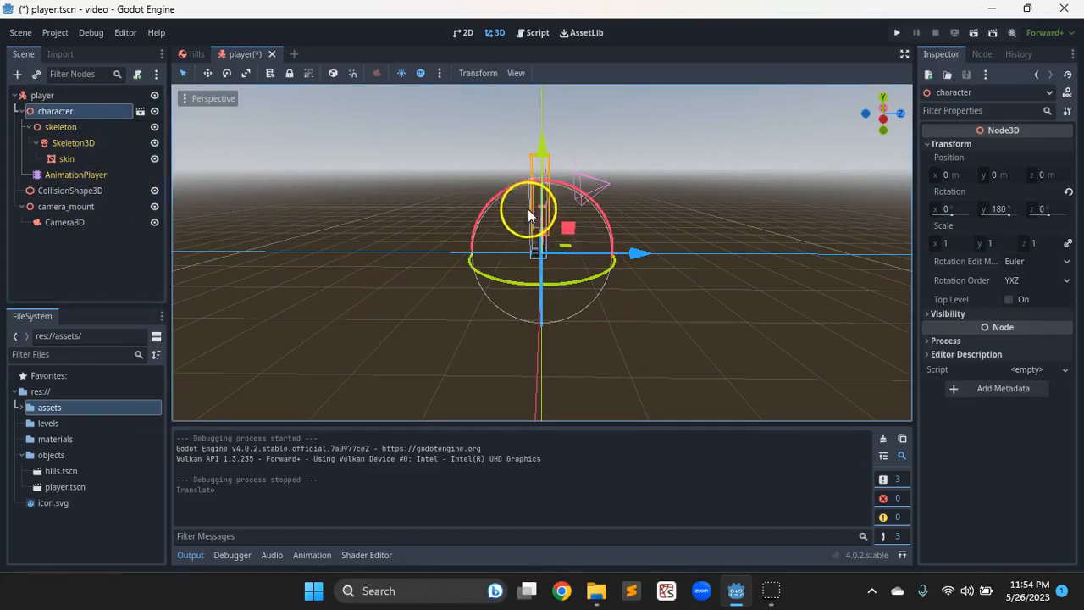
pyautogui.click(57, 209)
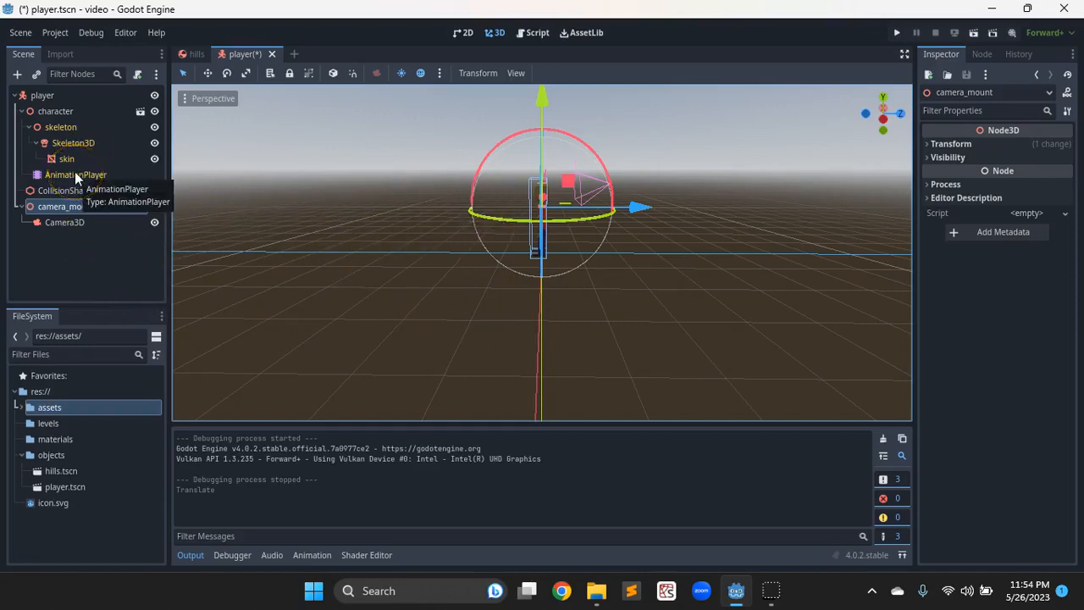
# Add an AnimationTree node as a child of the player root node
pyautogui.click(46, 95)
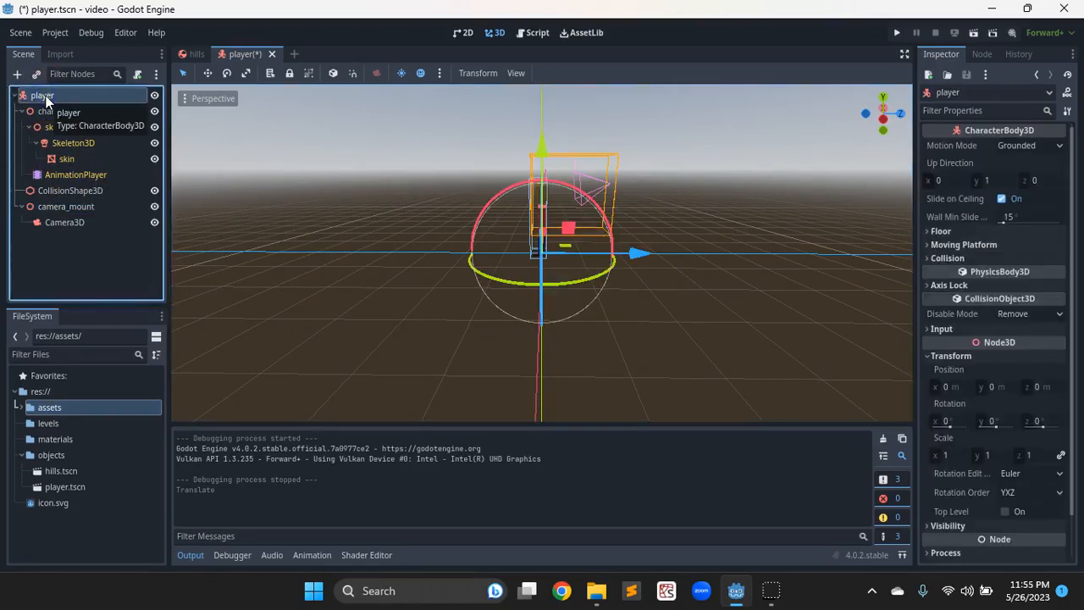
pyautogui.rightClick(45, 94)
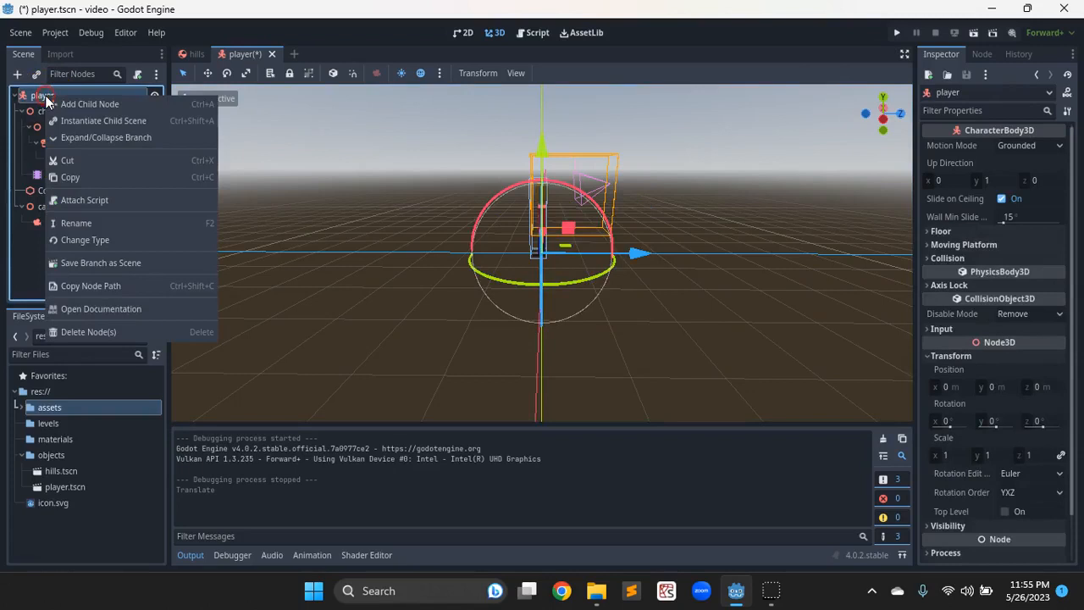
pyautogui.click(96, 108)
pyautogui.write('ani')
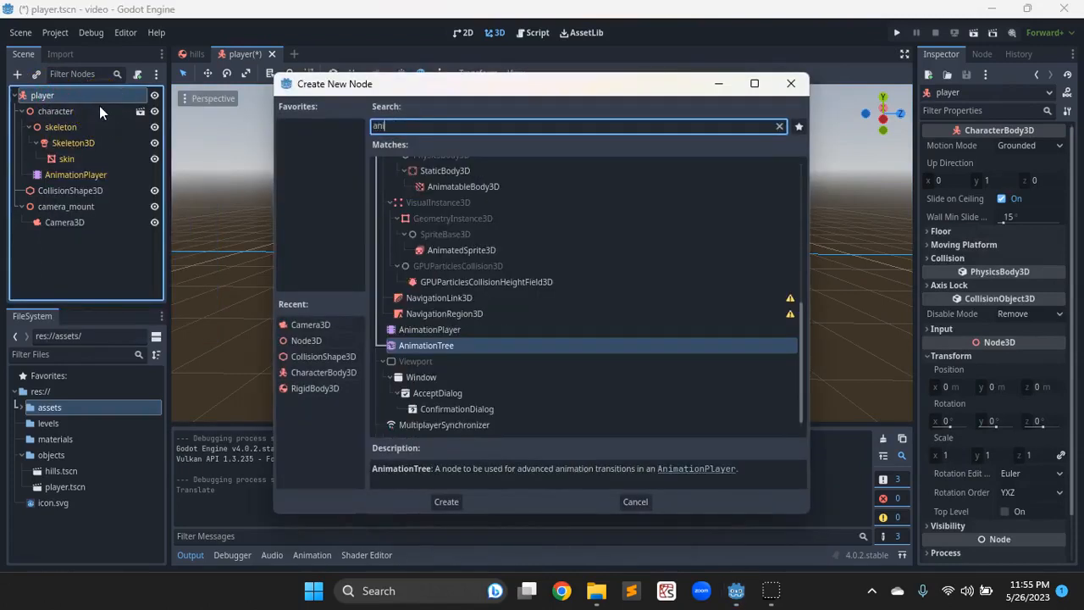
pyautogui.doubleClick(433, 345)
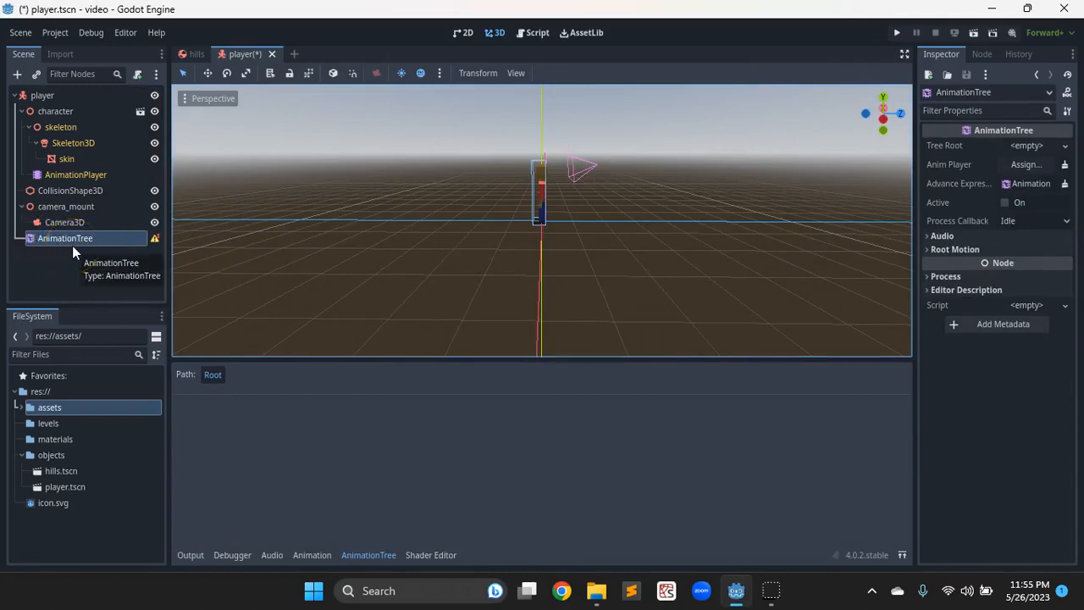
# Set the AnimationTree's Tree Root to a new AnimationNodeStateMachine
pyautogui.click(43, 240)
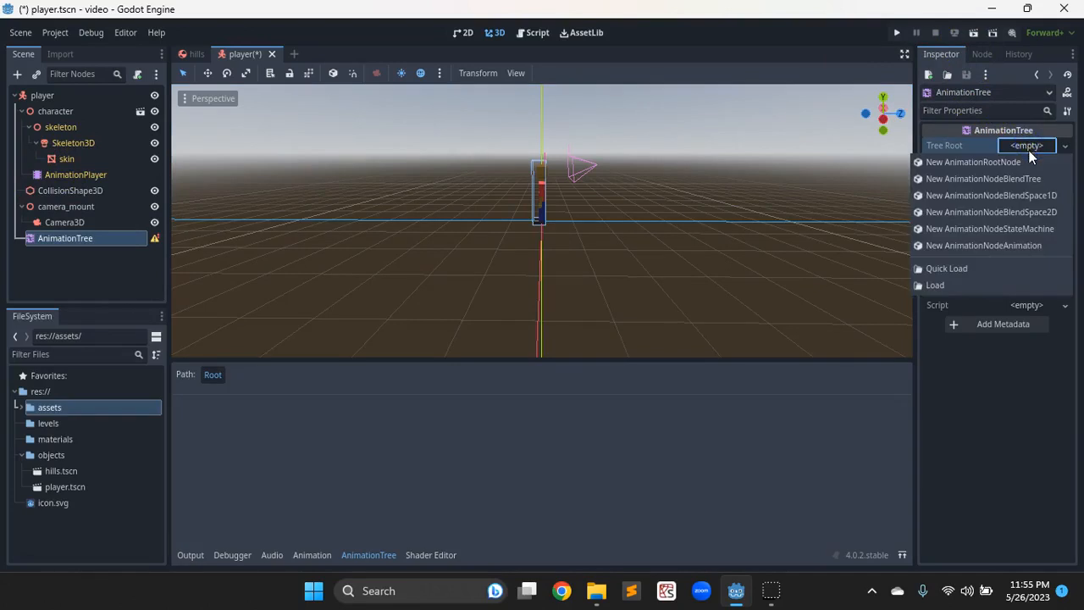
pyautogui.click(1016, 229)
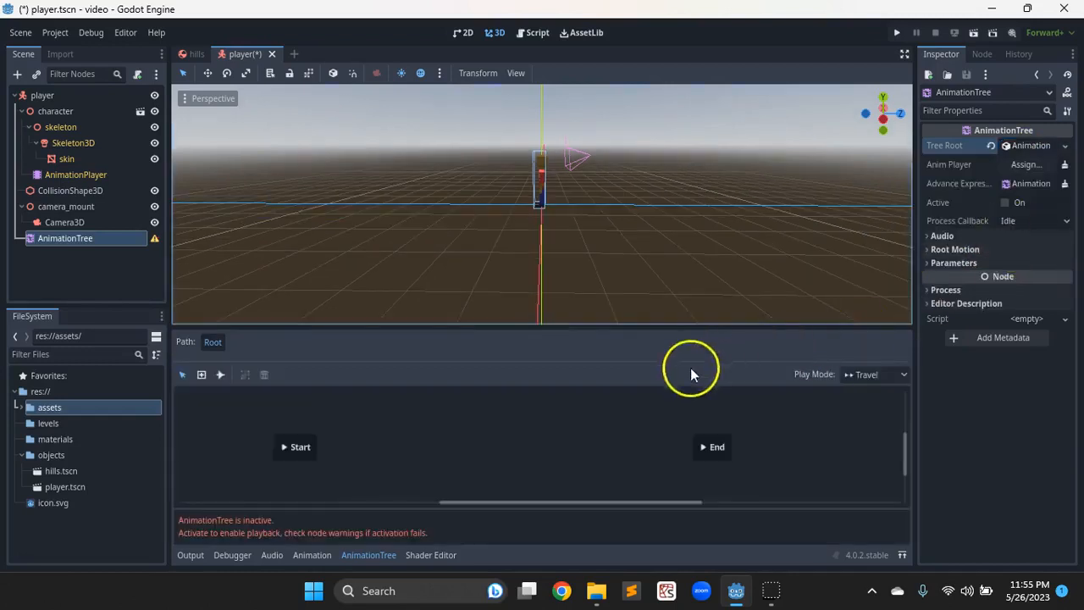
pyautogui.click(386, 423)
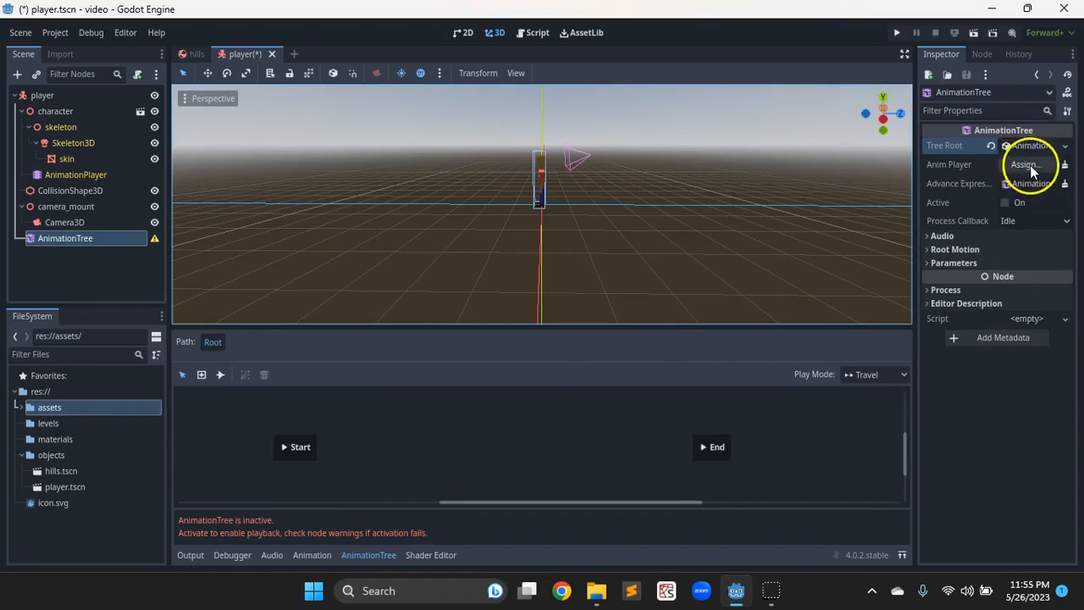
# Assign the character's AnimationPlayer as the AnimationTree's Anim Player
pyautogui.moveTo(959, 168)
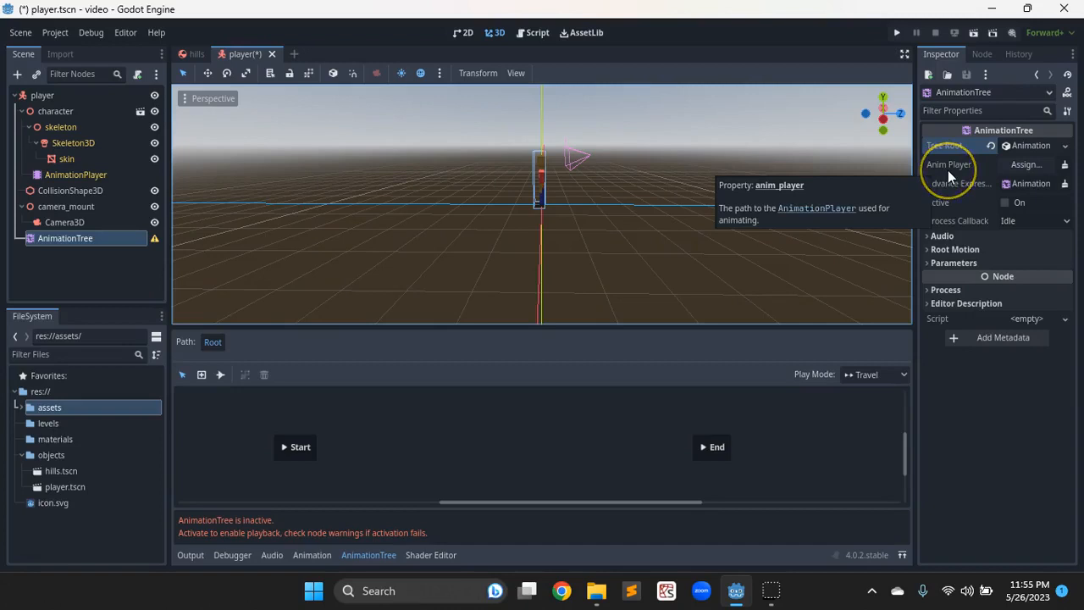
pyautogui.click(1017, 163)
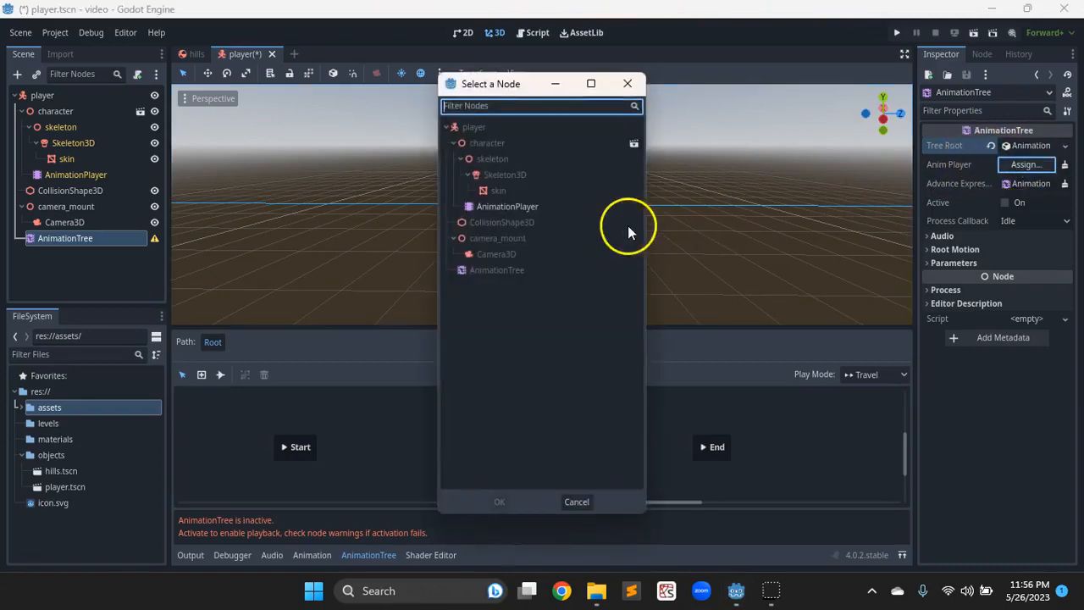
pyautogui.click(511, 210)
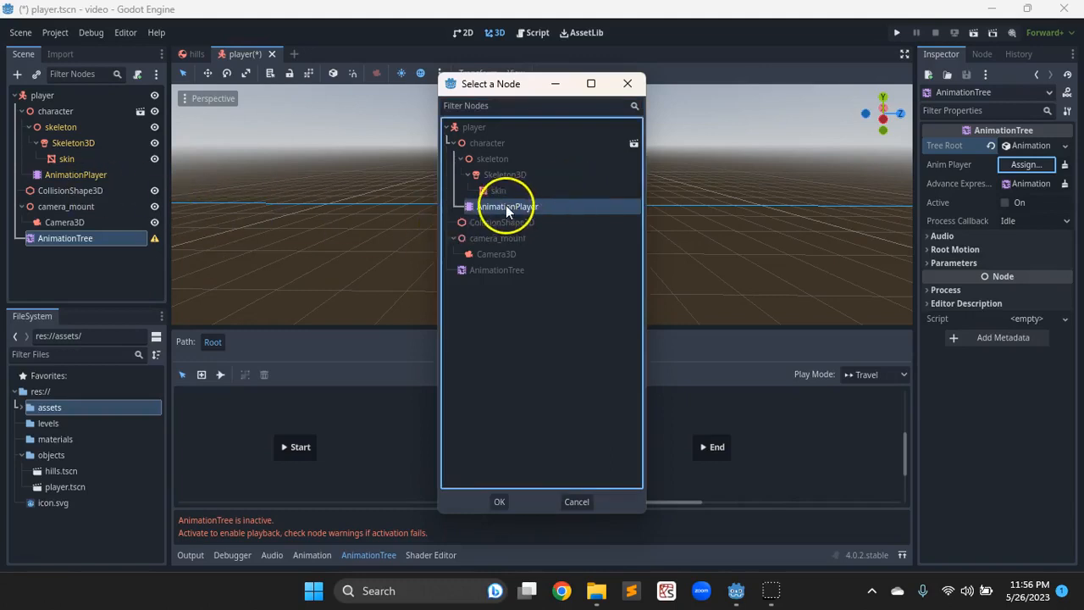
pyautogui.click(499, 503)
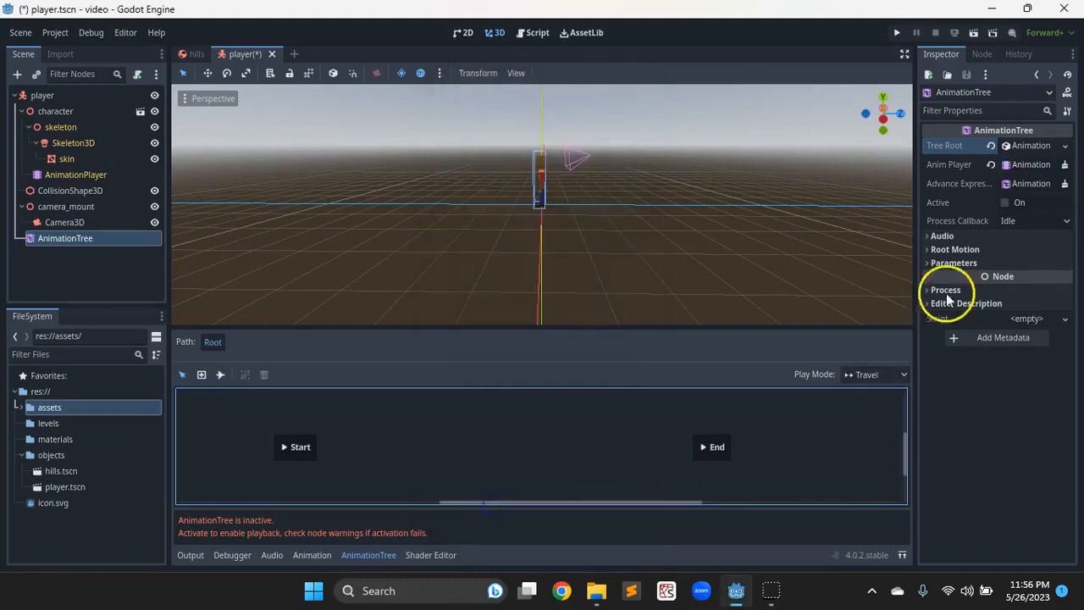
# Add the idle animation as a state beside the Start node in the state machine
pyautogui.click(301, 448)
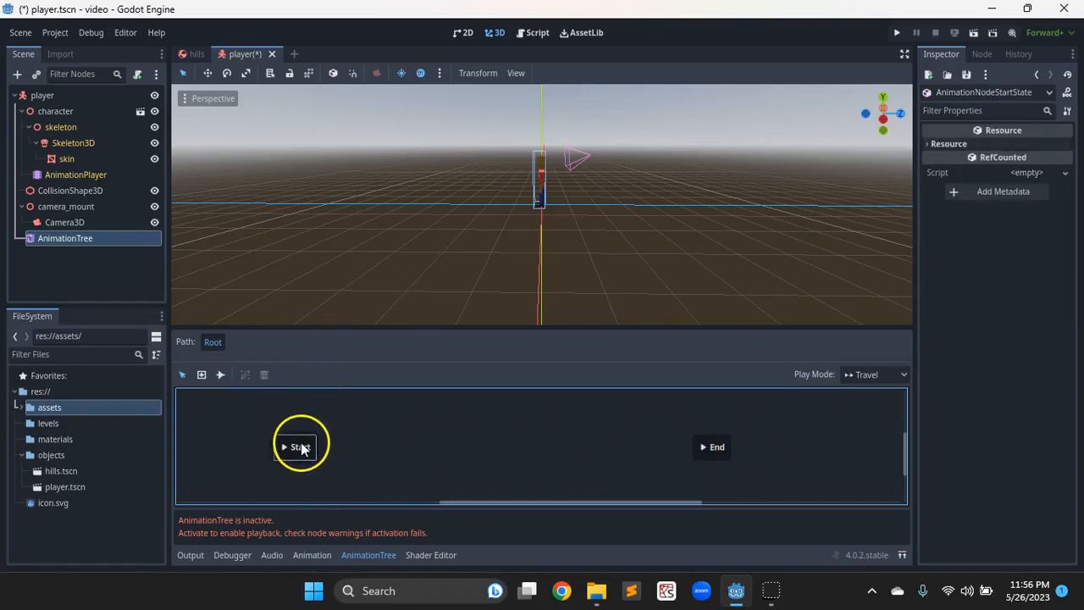
pyautogui.rightClick(379, 428)
pyautogui.moveTo(399, 431)
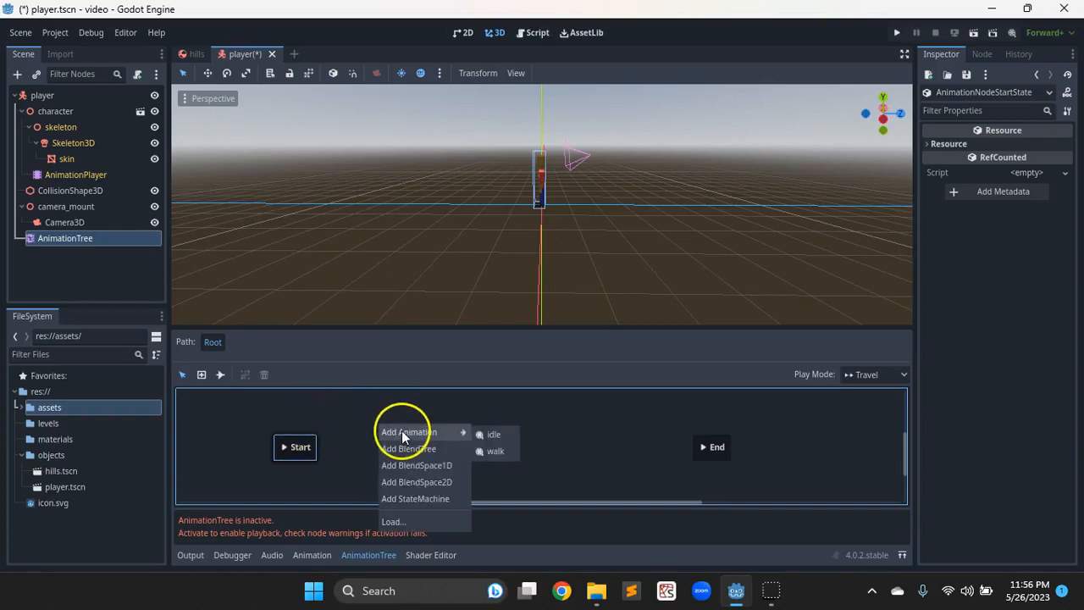
pyautogui.click(492, 434)
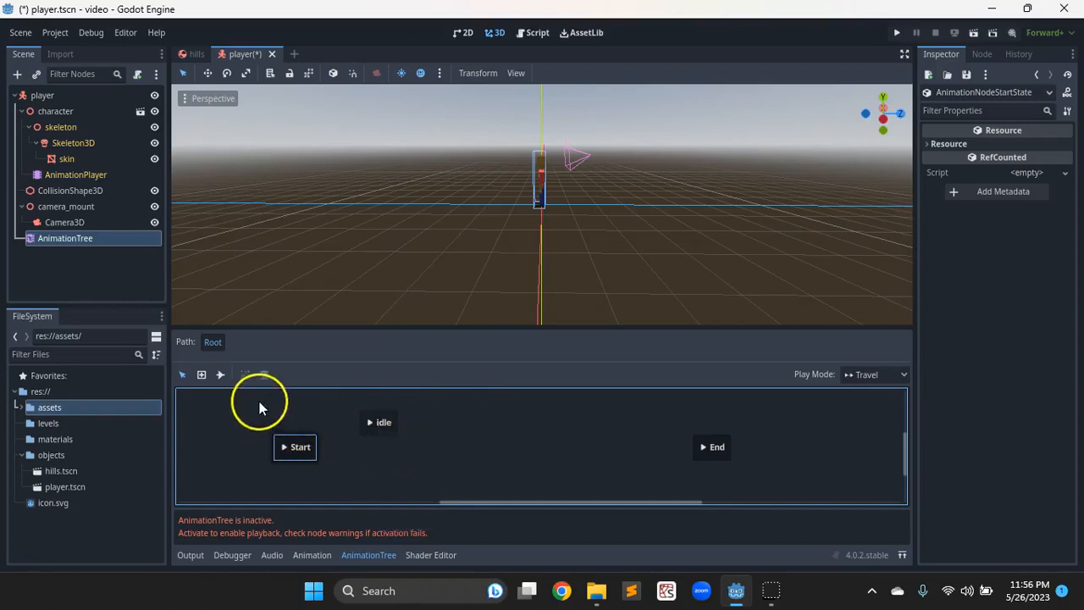
# Connect the Start node to the idle state with an Immediate transition in the state machine
pyautogui.click(202, 375)
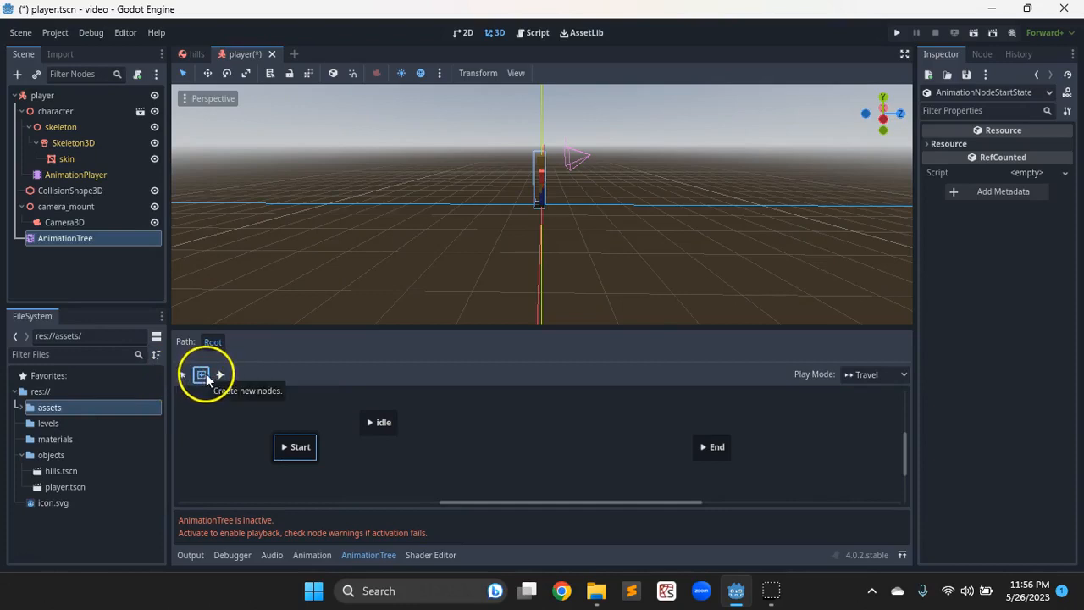
pyautogui.click(219, 376)
pyautogui.click(223, 432)
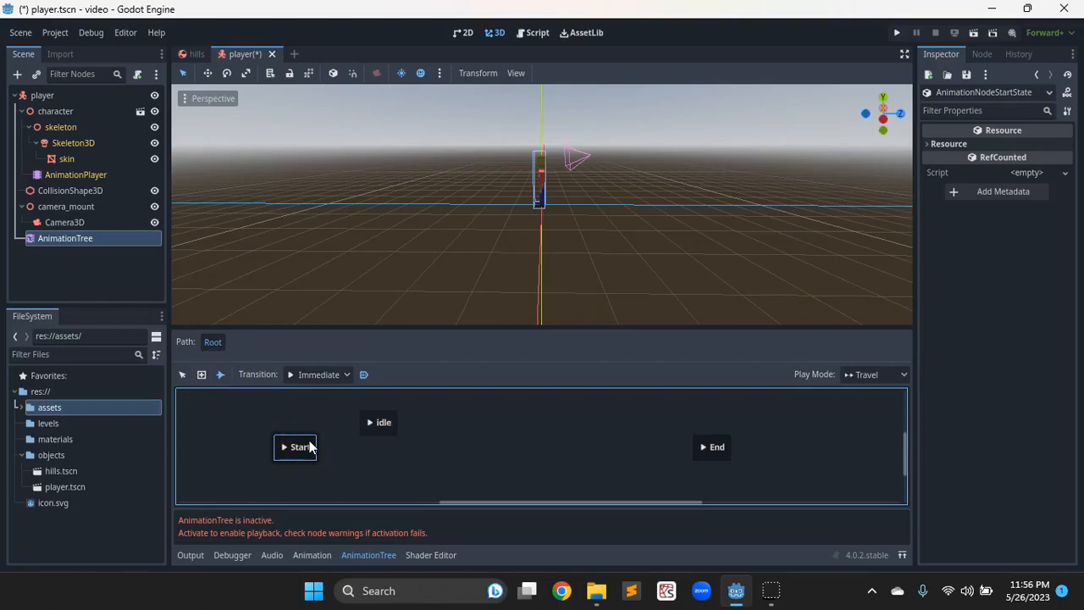
pyautogui.moveTo(309, 442); pyautogui.dragTo(366, 418)
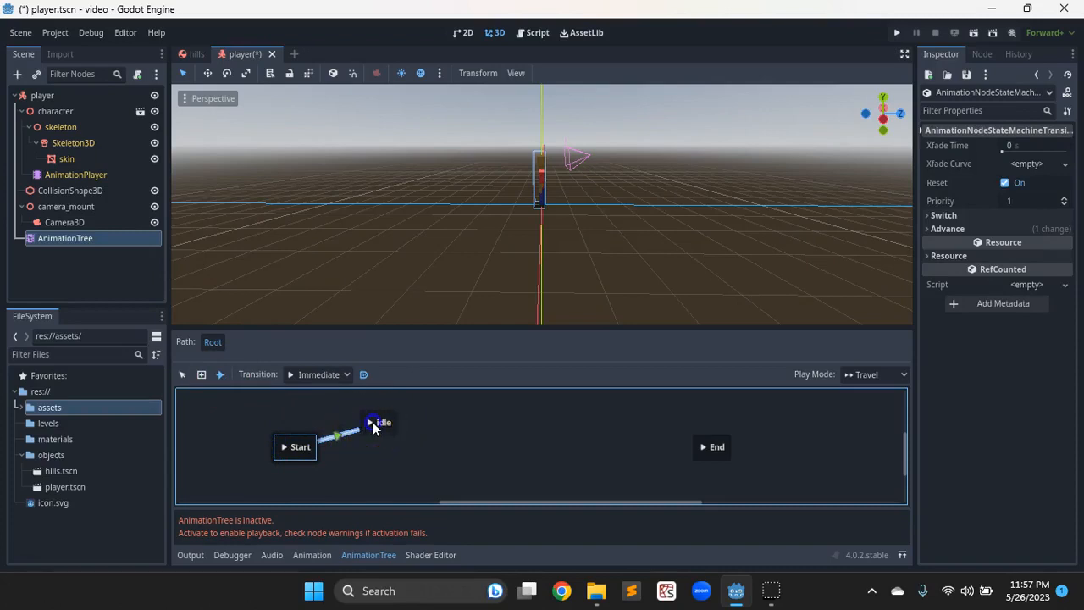
pyautogui.rightClick(374, 422)
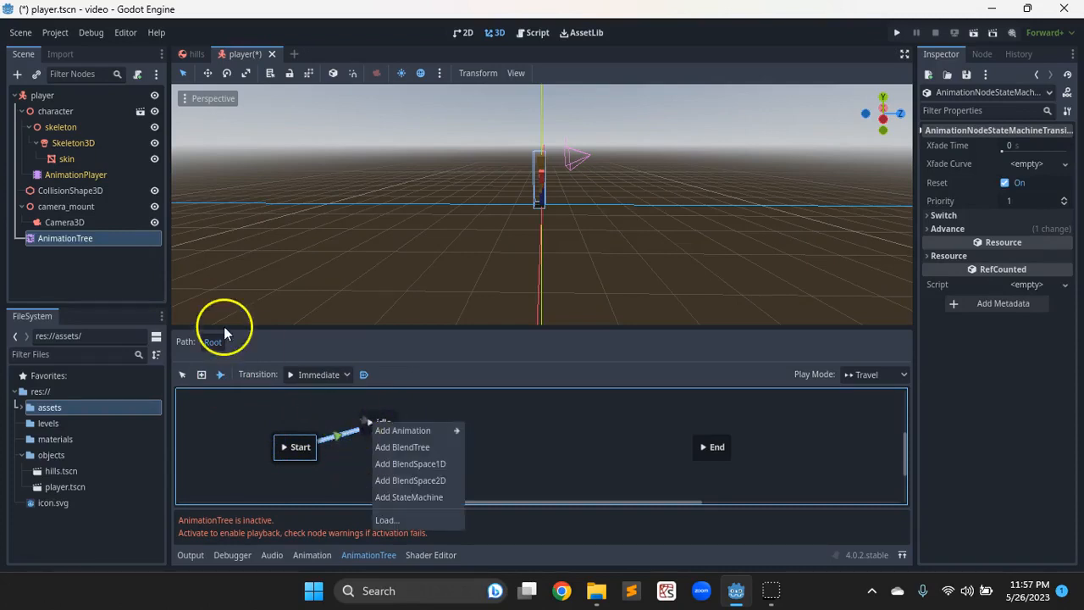
pyautogui.click(186, 372)
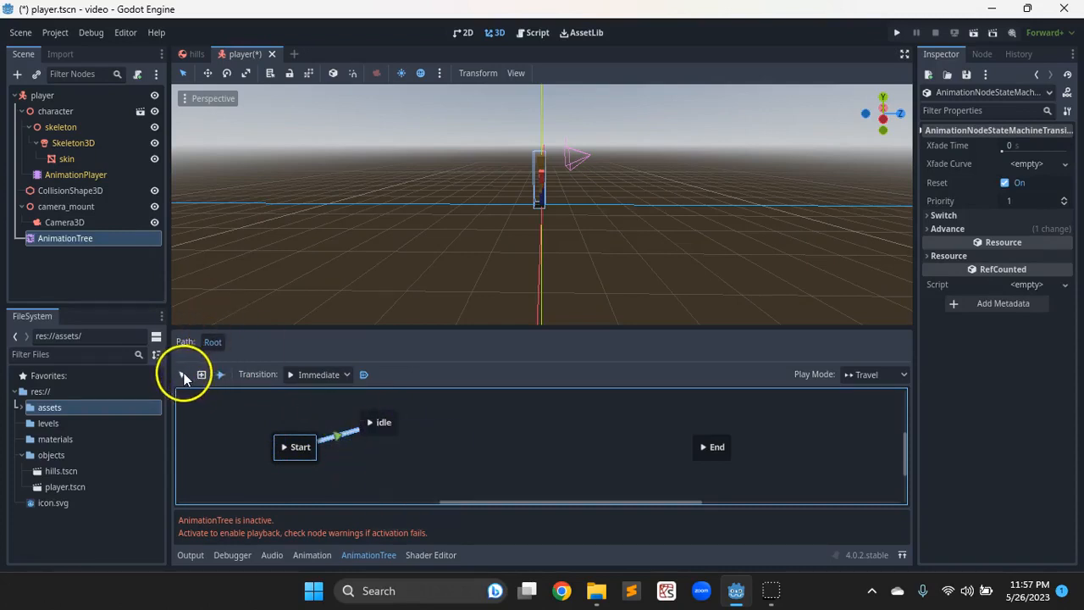
pyautogui.rightClick(371, 425)
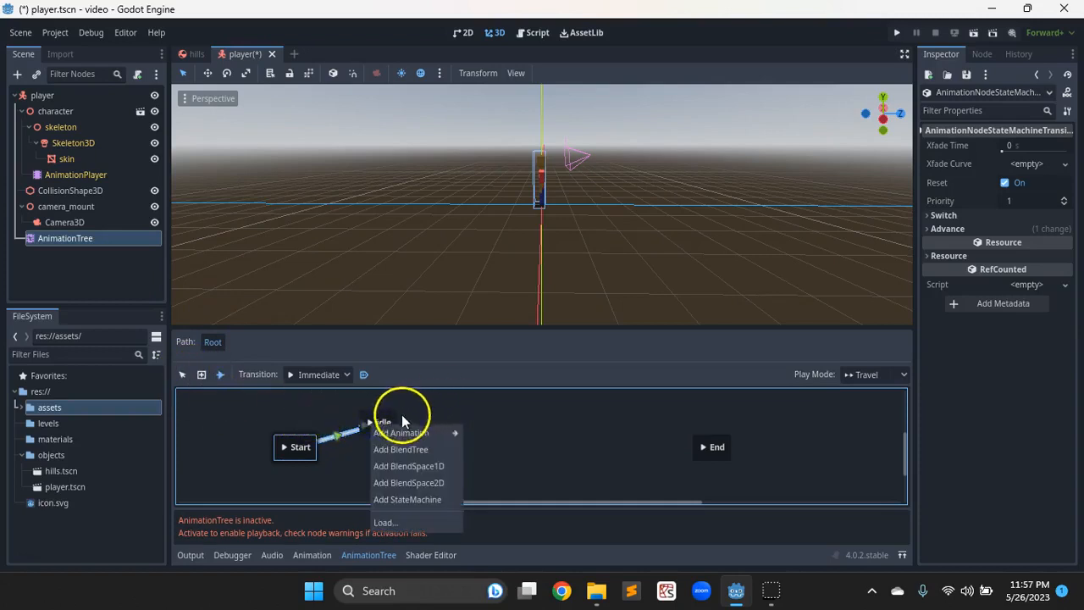
pyautogui.click(370, 421)
pyautogui.rightClick(372, 420)
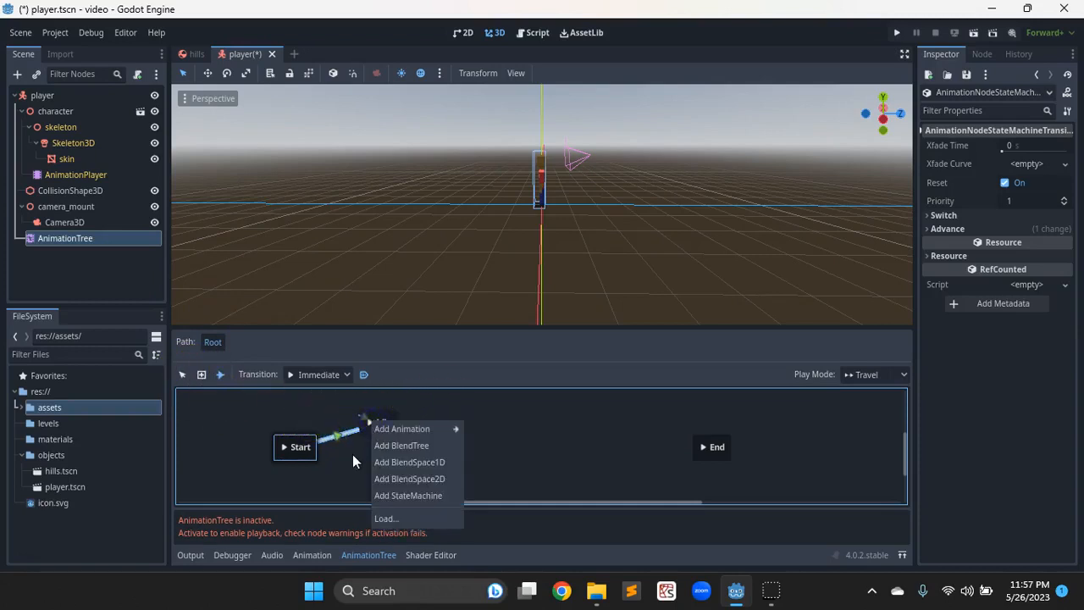
pyautogui.click(352, 454)
# Try to play the idle state in the state machine with the character in closer view
pyautogui.click(183, 374)
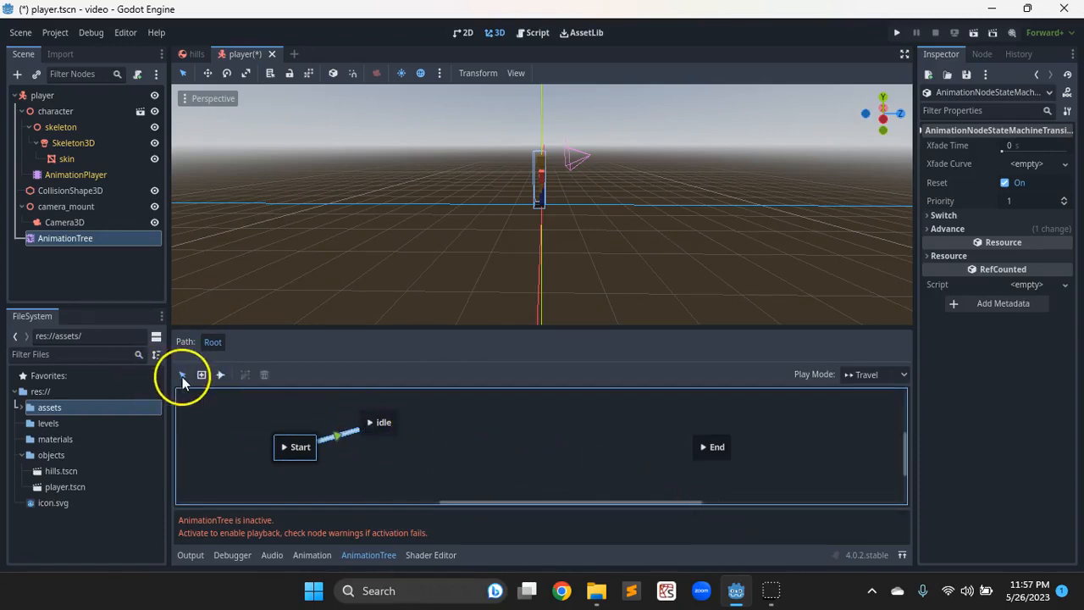
pyautogui.click(373, 423)
pyautogui.scroll(5, 565, 237)
pyautogui.scroll(-4, 564, 235)
pyautogui.moveTo(556, 238); pyautogui.dragTo(644, 235, button='middle')
pyautogui.click(347, 436)
pyautogui.click(368, 424)
pyautogui.click(371, 423)
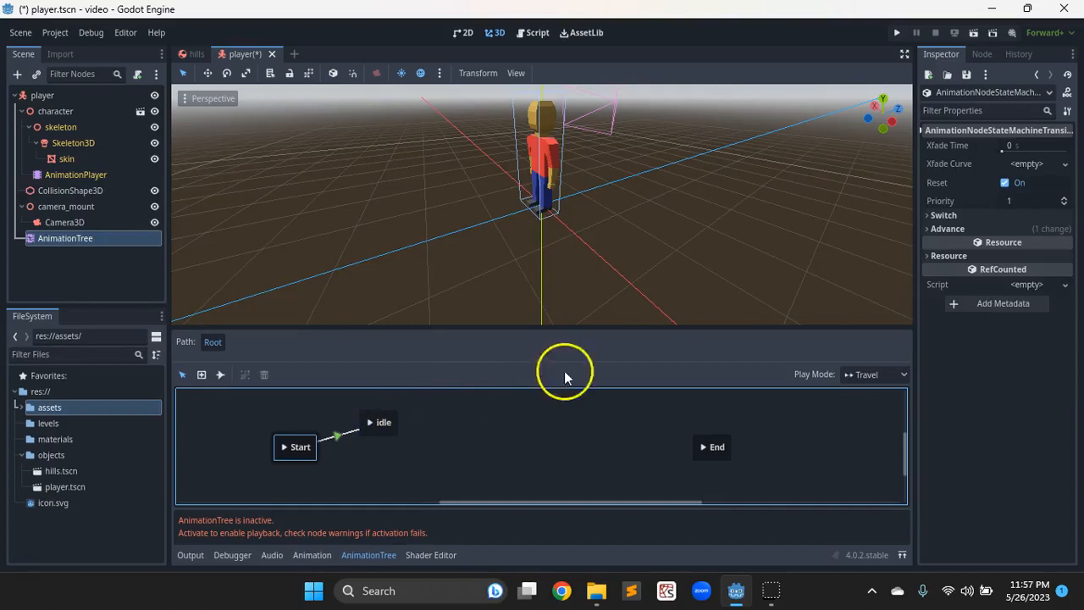
# Activate the AnimationTree and play the idle state to preview it on the character
pyautogui.click(90, 238)
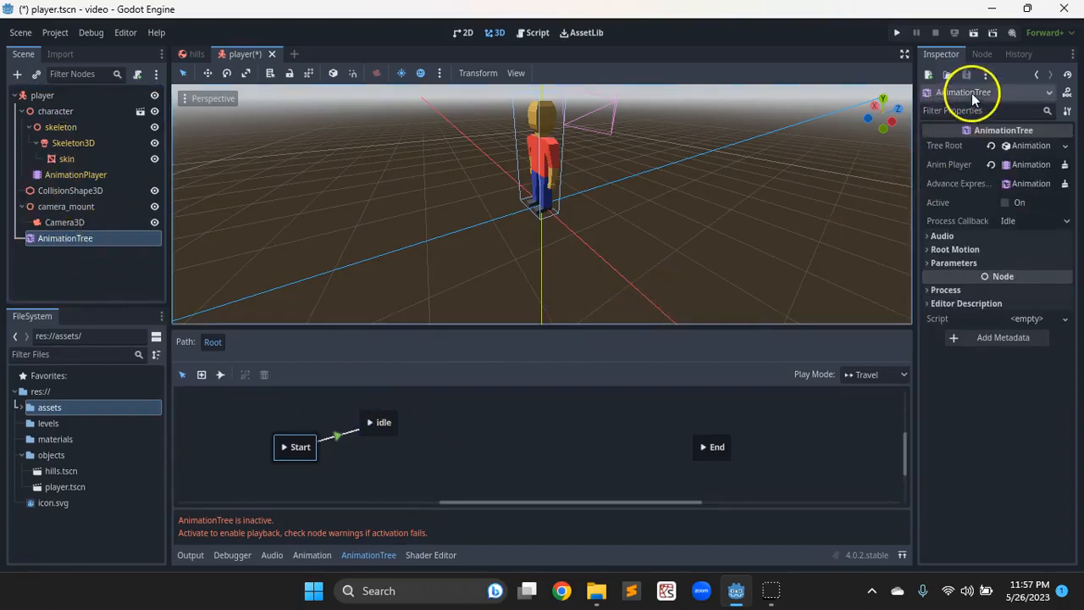
pyautogui.click(1005, 202)
pyautogui.click(687, 271)
pyautogui.click(362, 447)
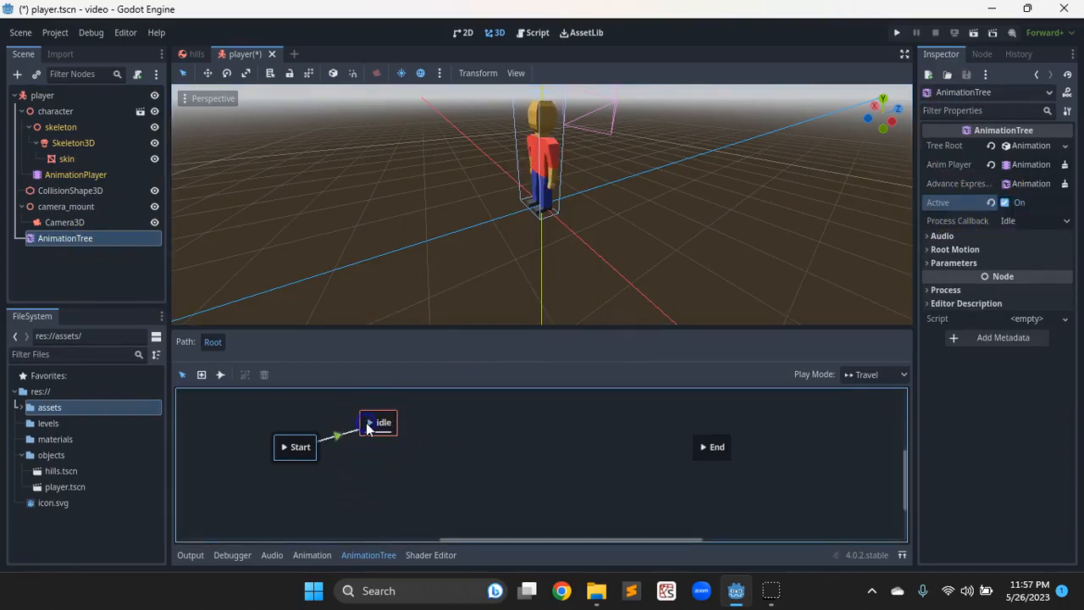
pyautogui.click(397, 518)
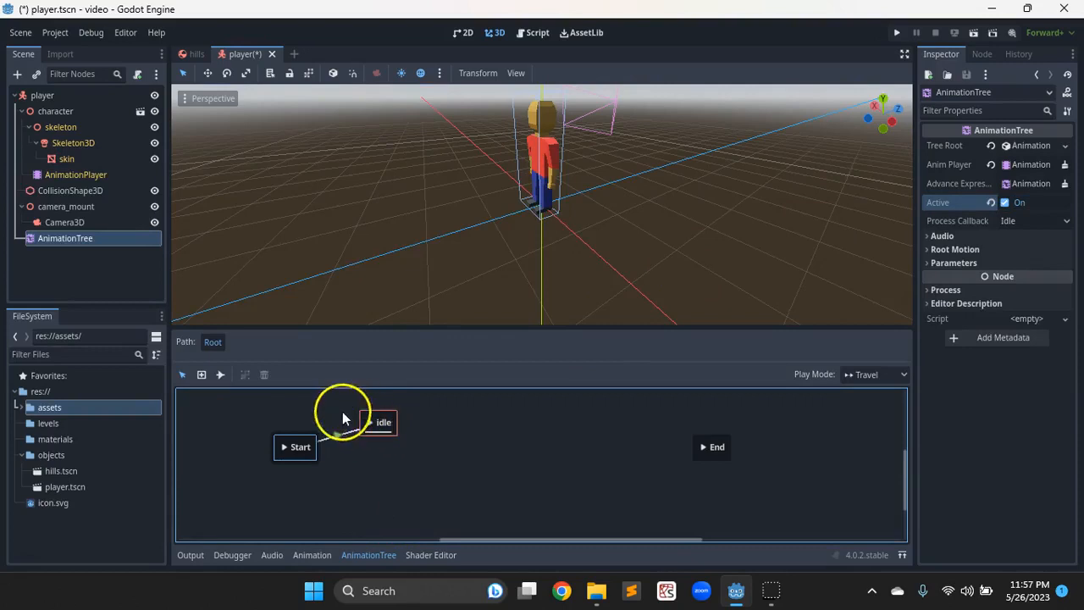
# Try to turn on looping for the idle animation in the character's AnimationPlayer
pyautogui.click(78, 178)
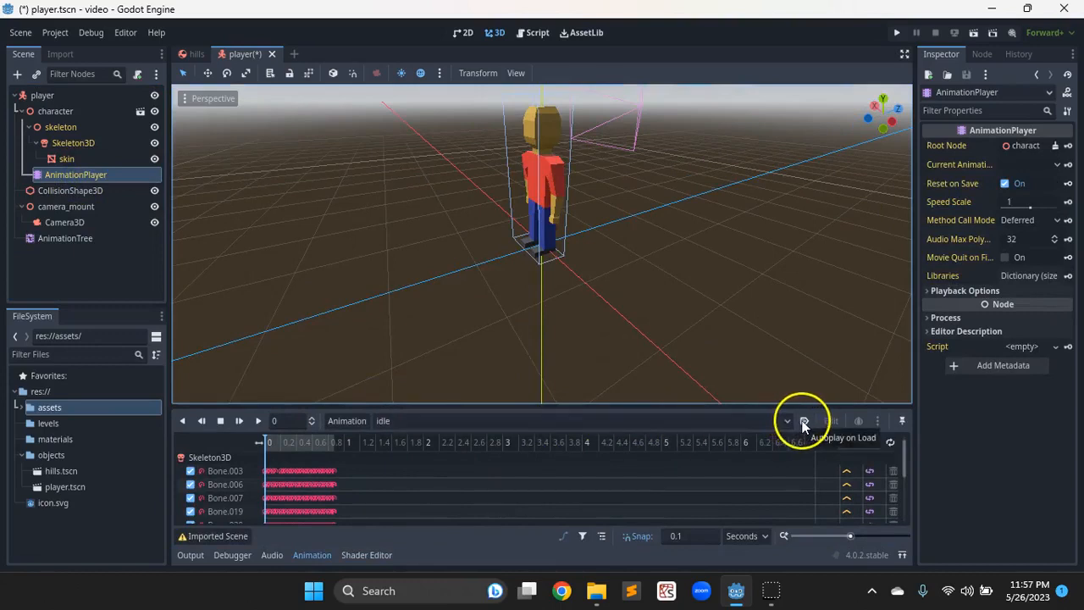
pyautogui.click(891, 443)
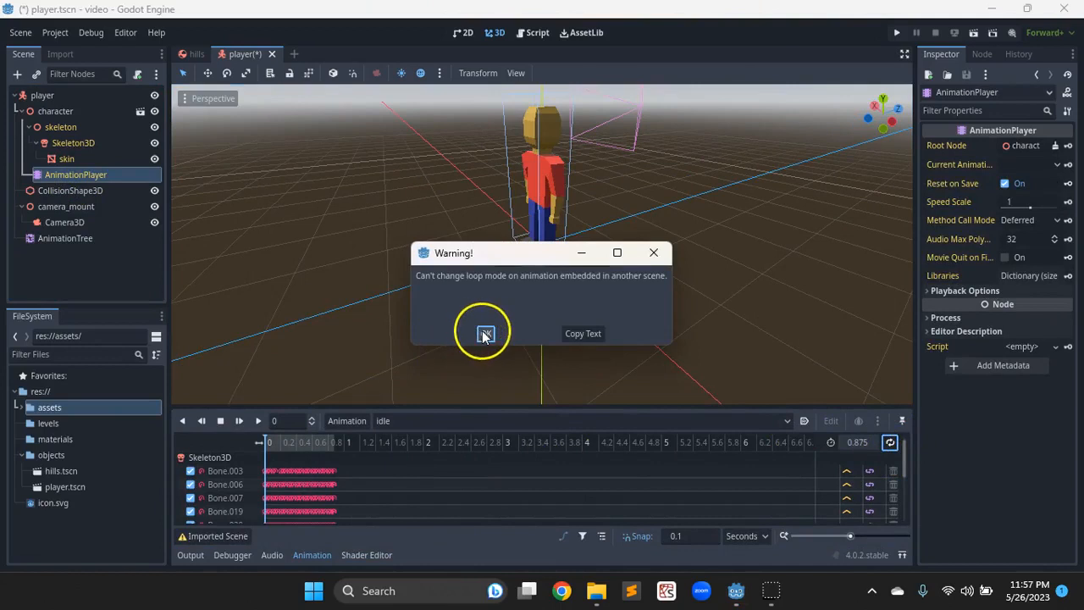
pyautogui.click(484, 333)
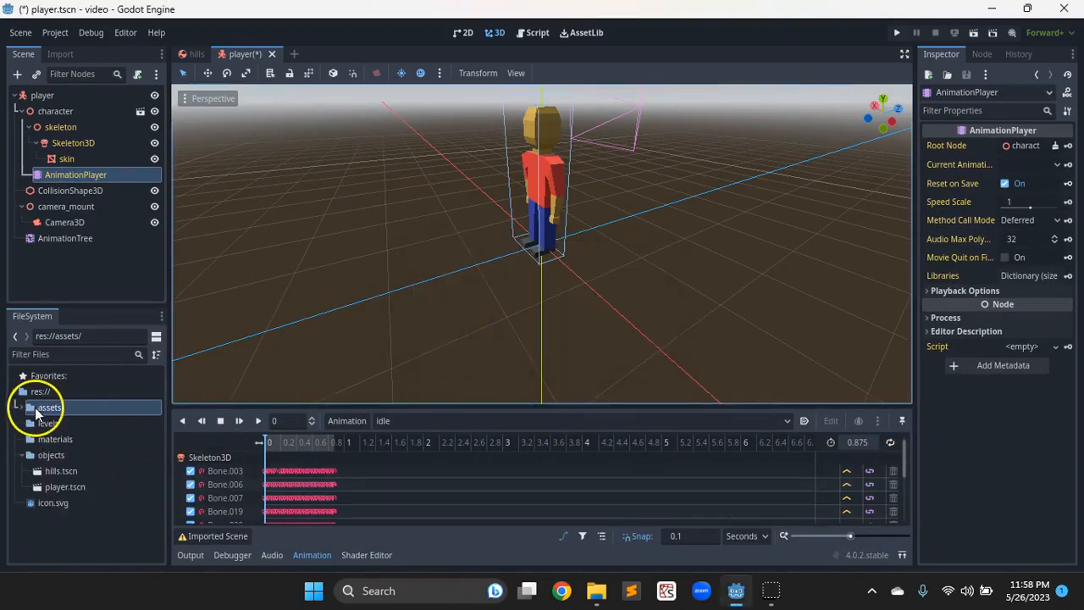
# Set the idle animation's Loop Mode to Linear in the advanced import settings of character.gltf in the assets folder
pyautogui.click(24, 408)
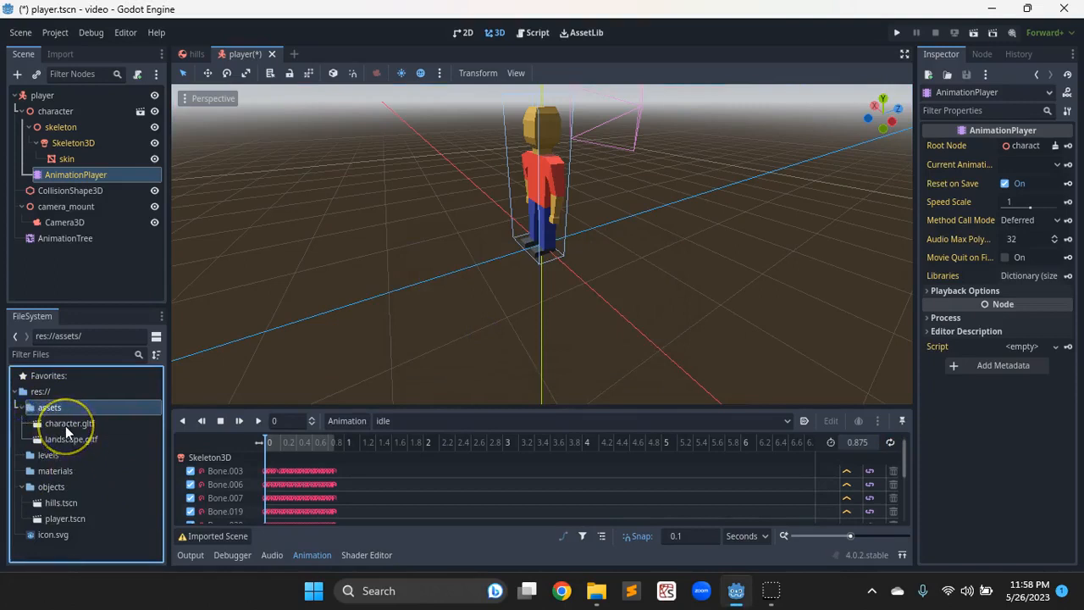
pyautogui.doubleClick(66, 424)
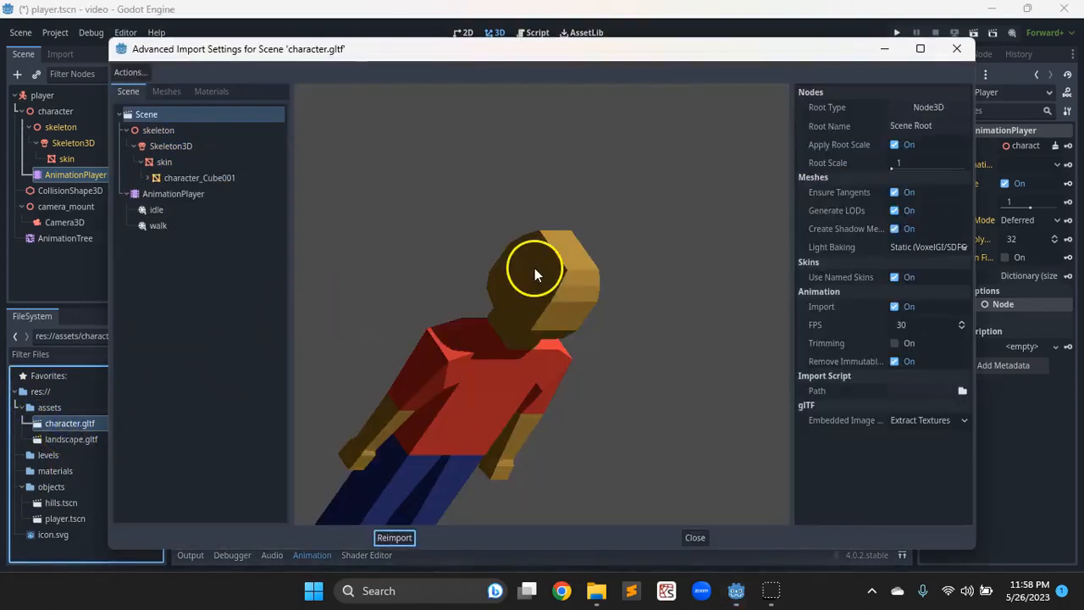
pyautogui.click(157, 210)
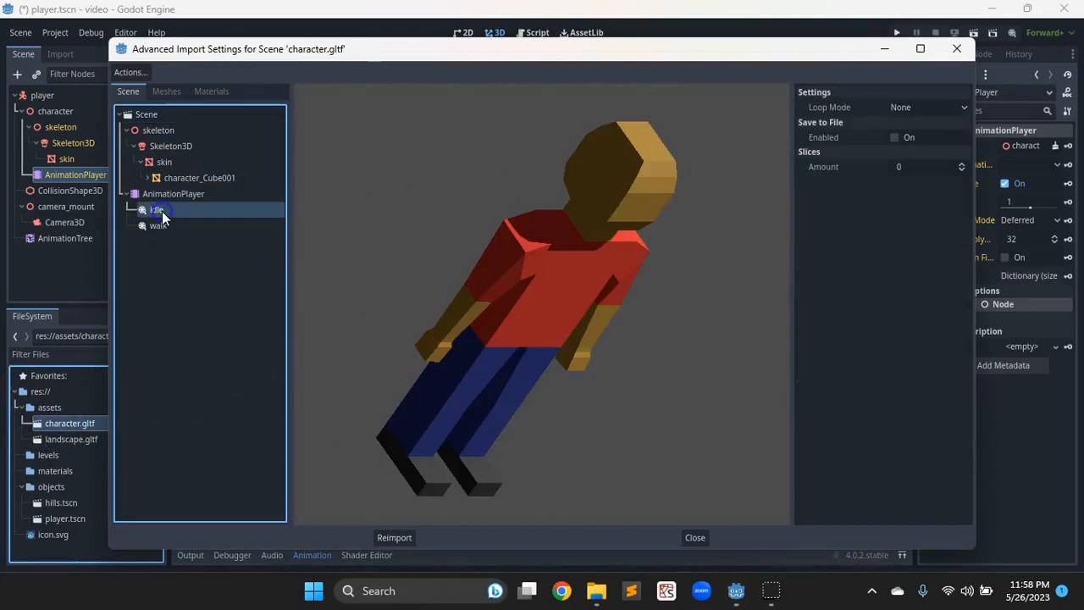
pyautogui.click(906, 105)
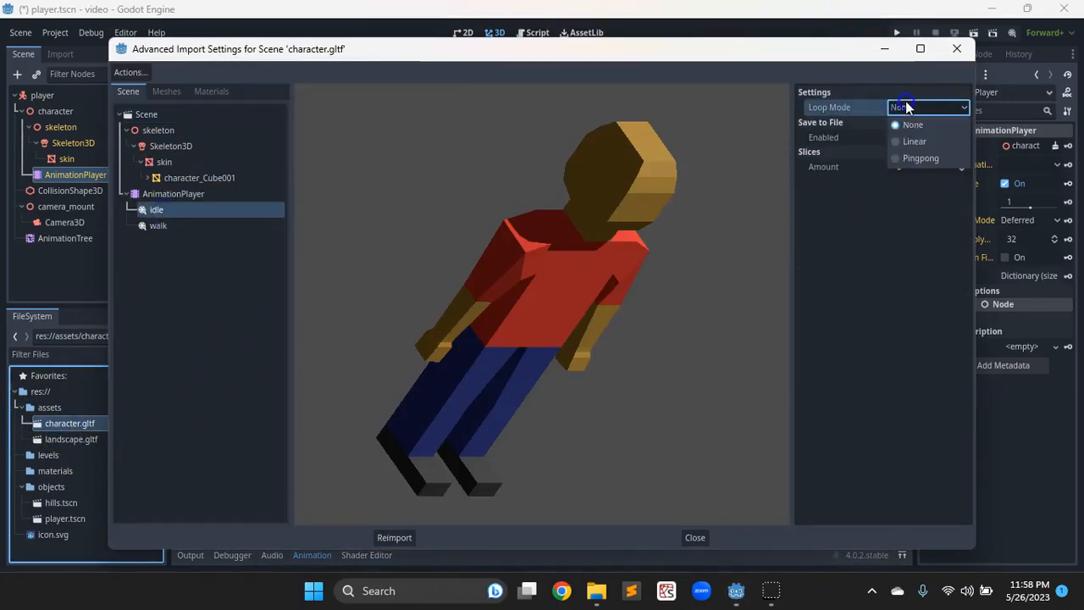
pyautogui.click(916, 143)
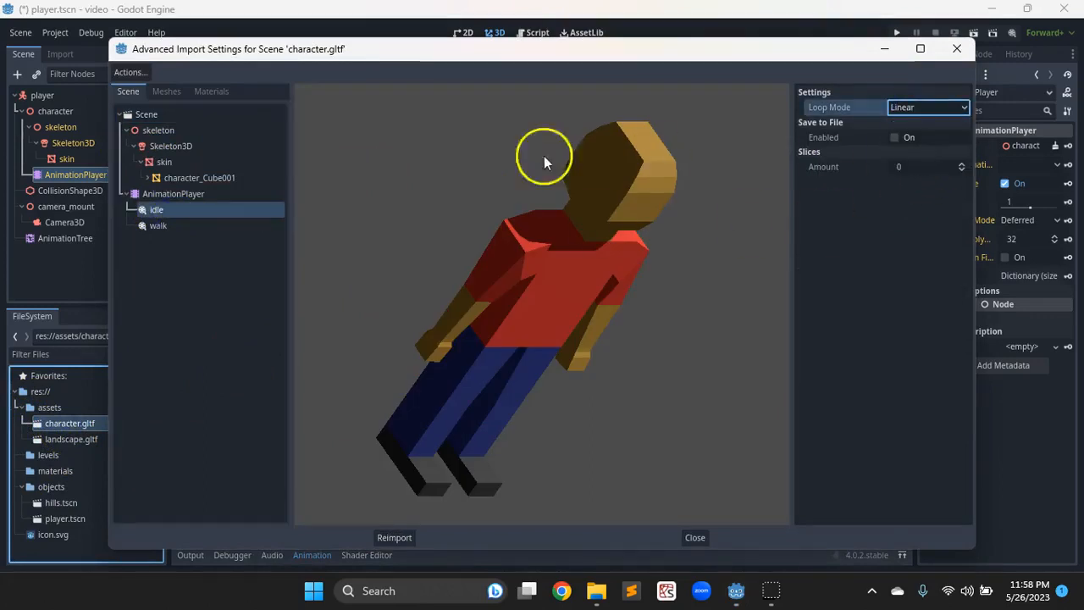
# Set the walk animation's Loop Mode to Linear and reimport character.gltf
pyautogui.click(158, 227)
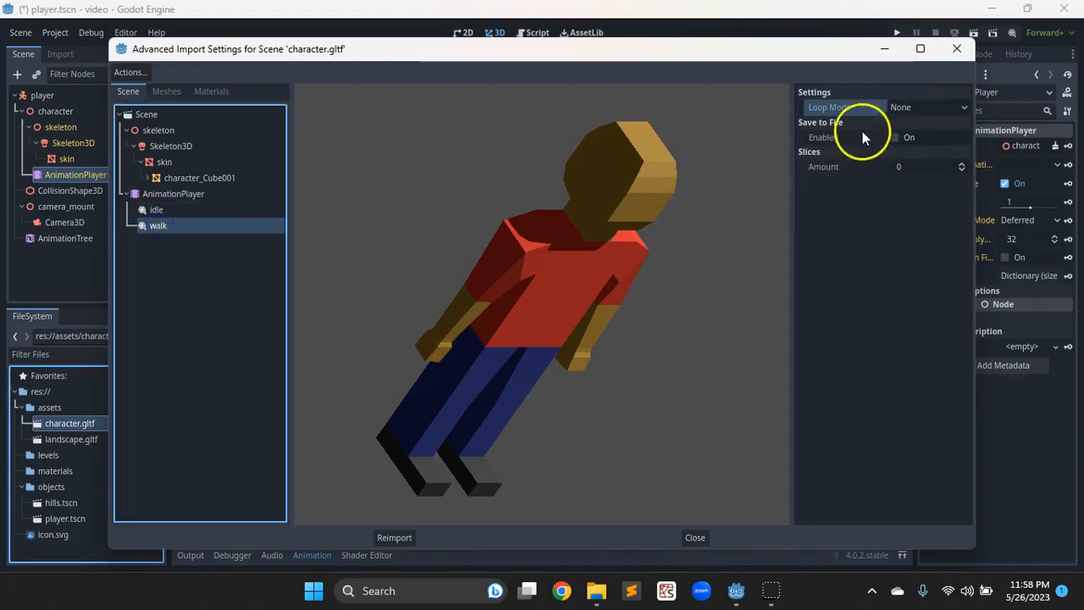
pyautogui.click(917, 105)
pyautogui.click(919, 141)
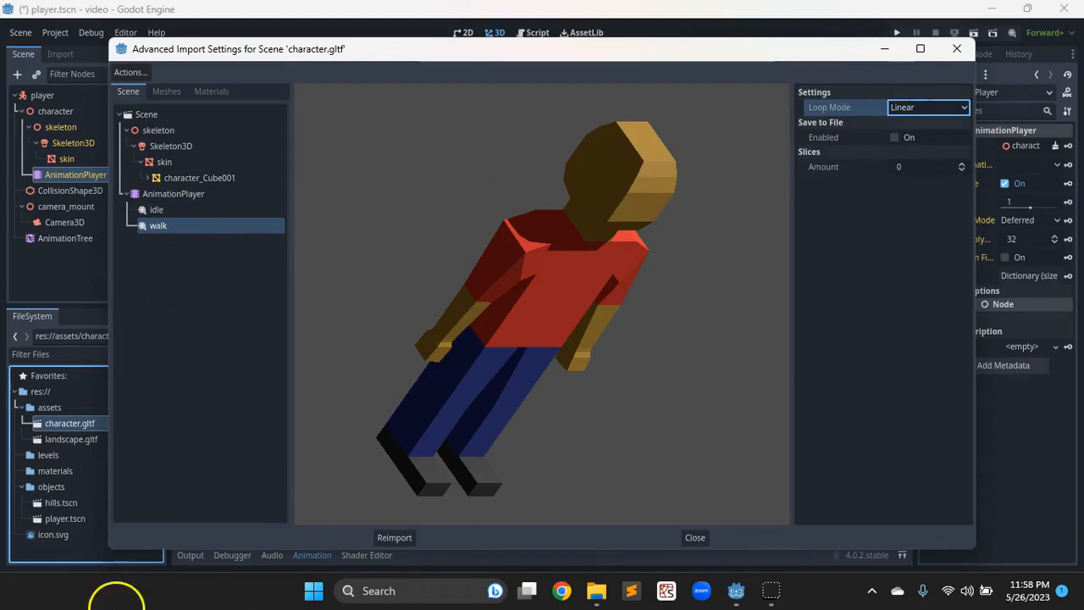
pyautogui.click(393, 539)
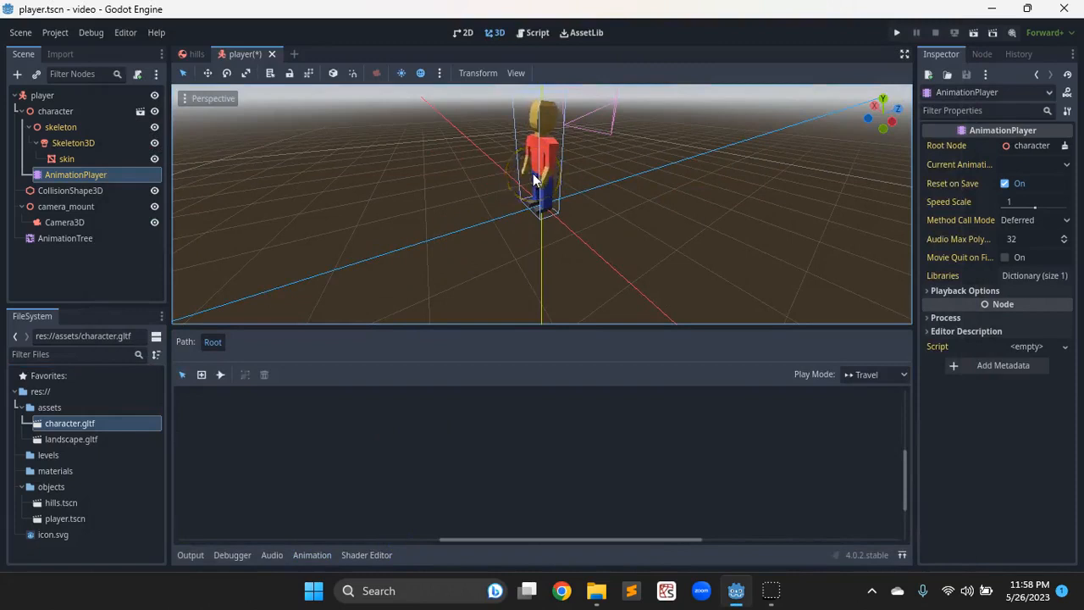
# Add the walk animation as a state beside idle in the AnimationTree's state machine and play it
pyautogui.click(71, 240)
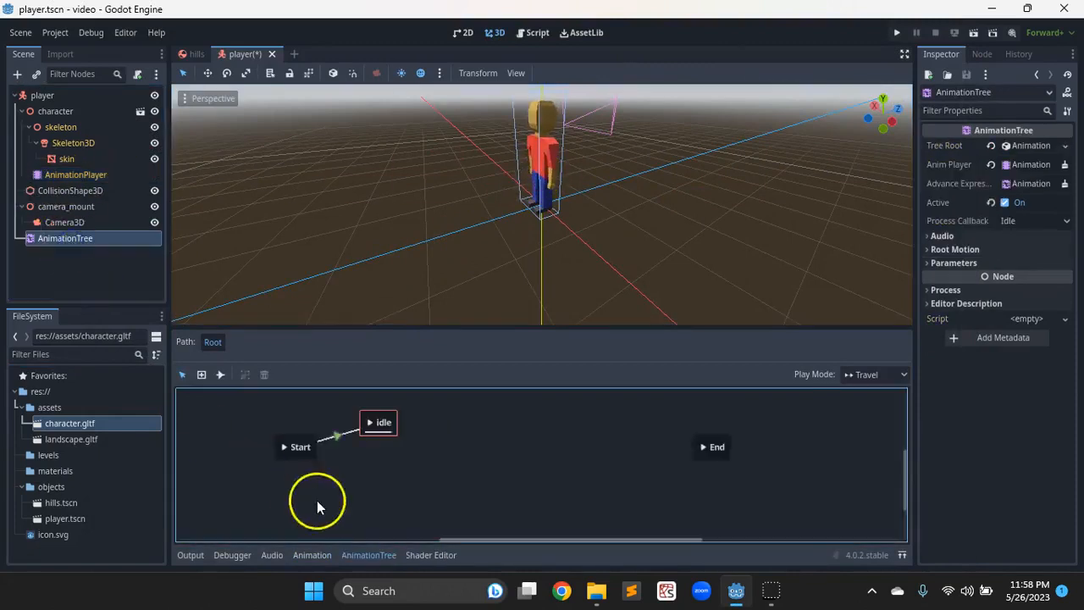
pyautogui.rightClick(439, 451)
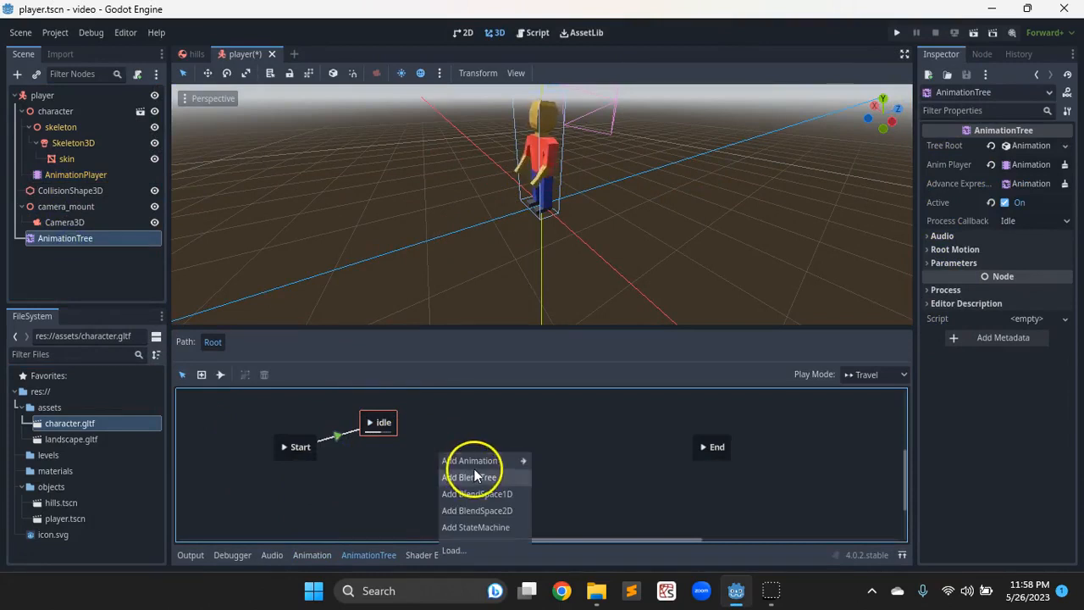
pyautogui.moveTo(474, 464)
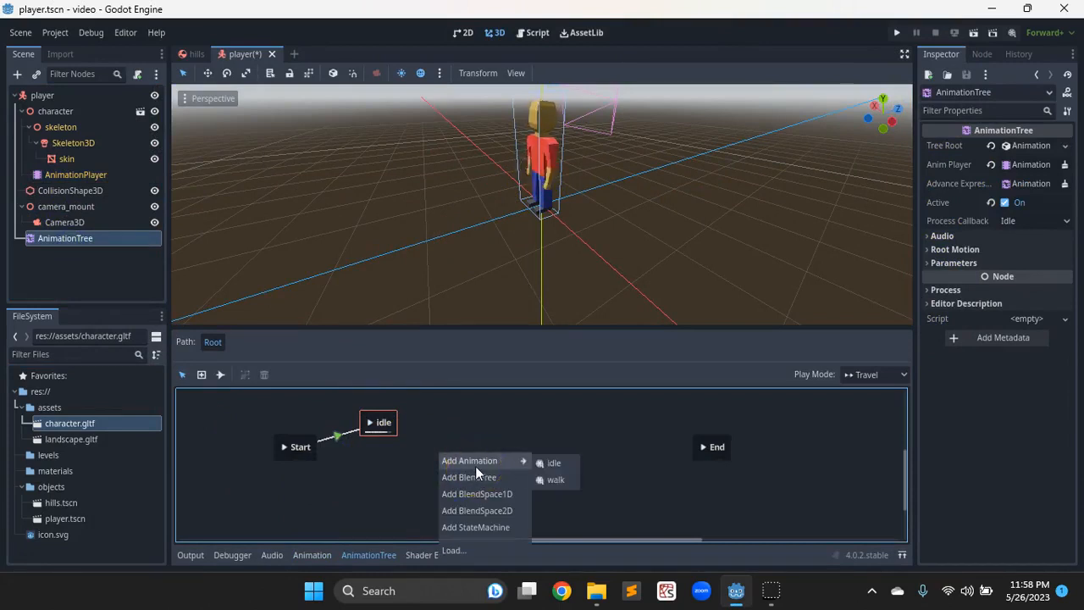
pyautogui.click(555, 480)
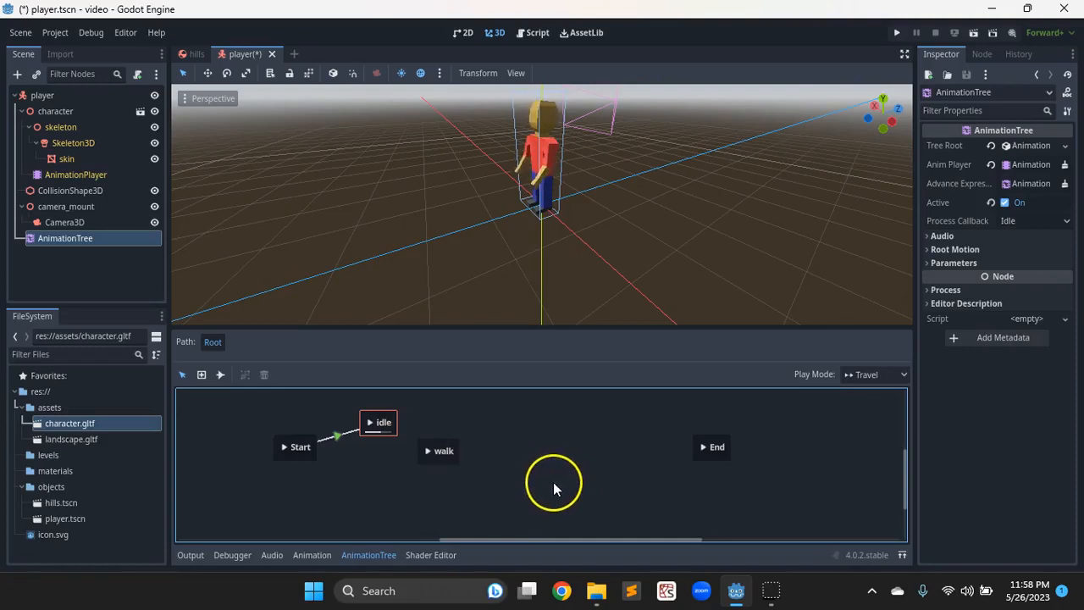
pyautogui.click(427, 451)
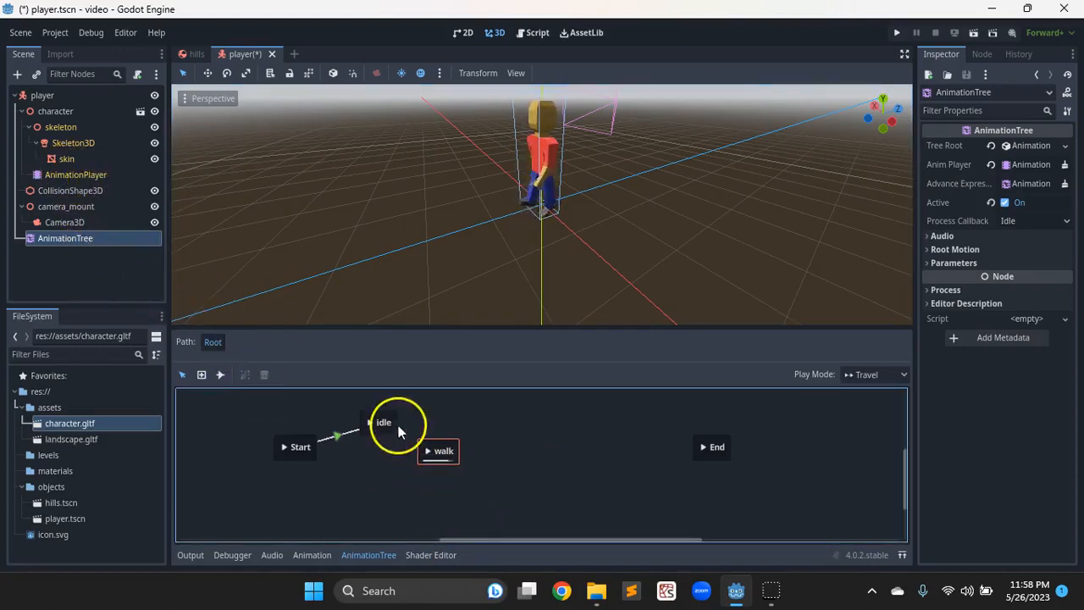
# Connect the idle and walk states with Immediate transitions in both directions
pyautogui.click(221, 375)
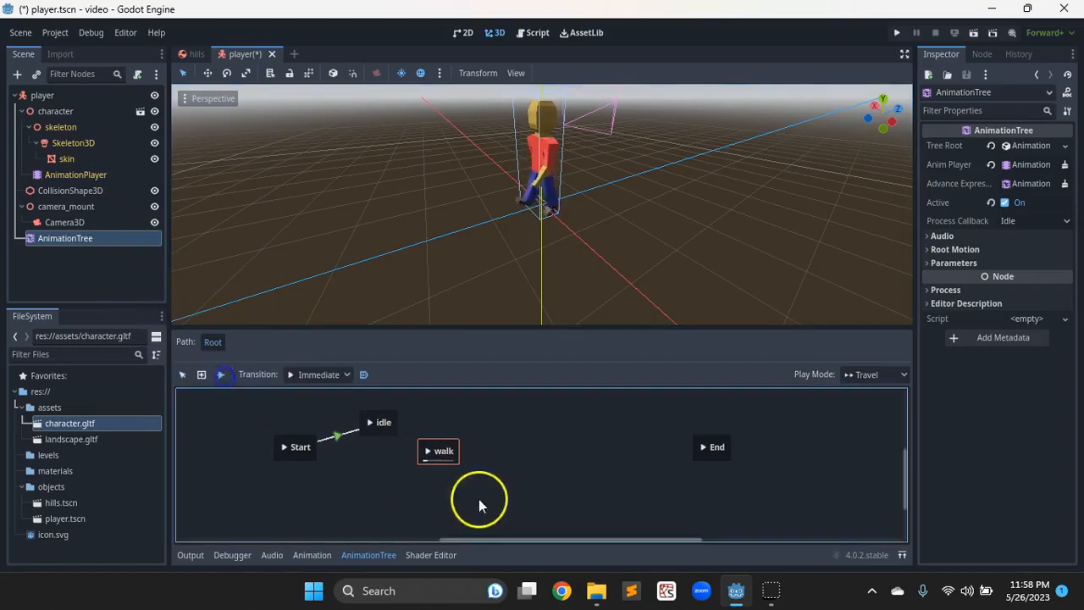
pyautogui.moveTo(383, 434); pyautogui.dragTo(436, 459)
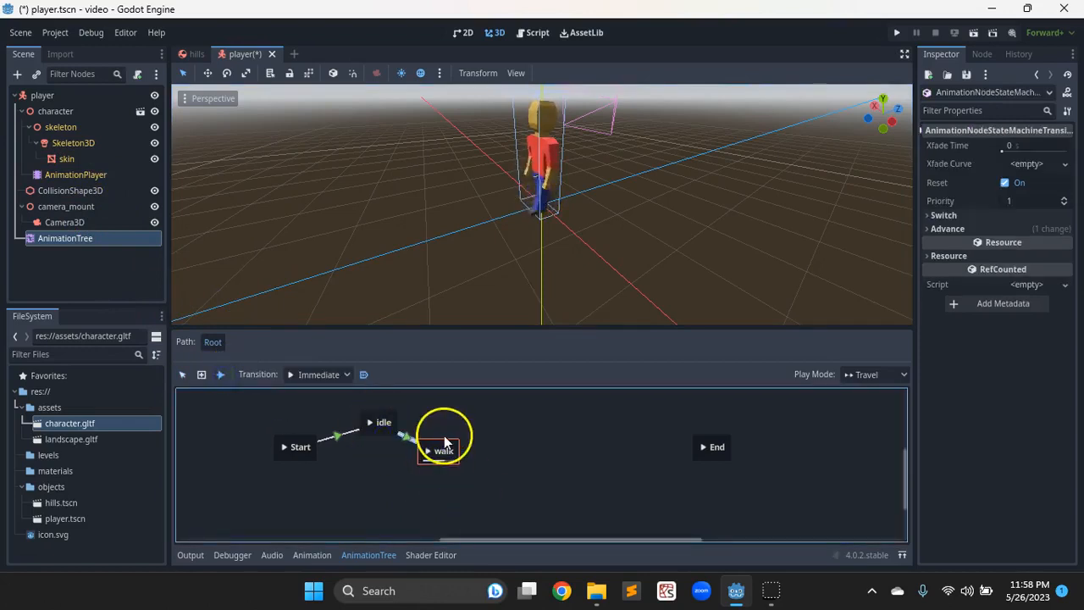
pyautogui.moveTo(436, 437); pyautogui.dragTo(387, 416)
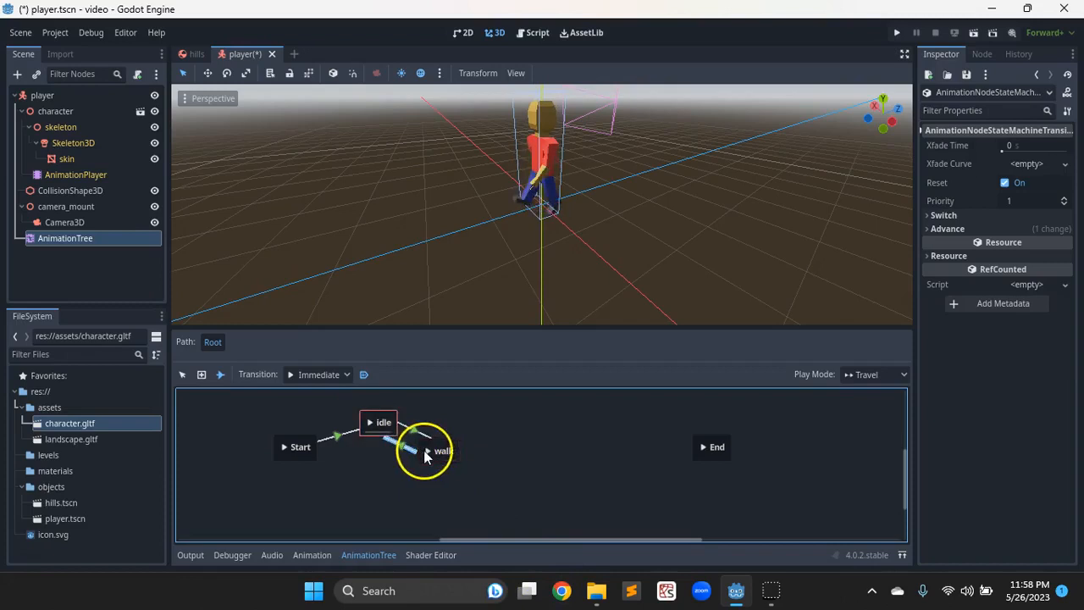
pyautogui.rightClick(429, 451)
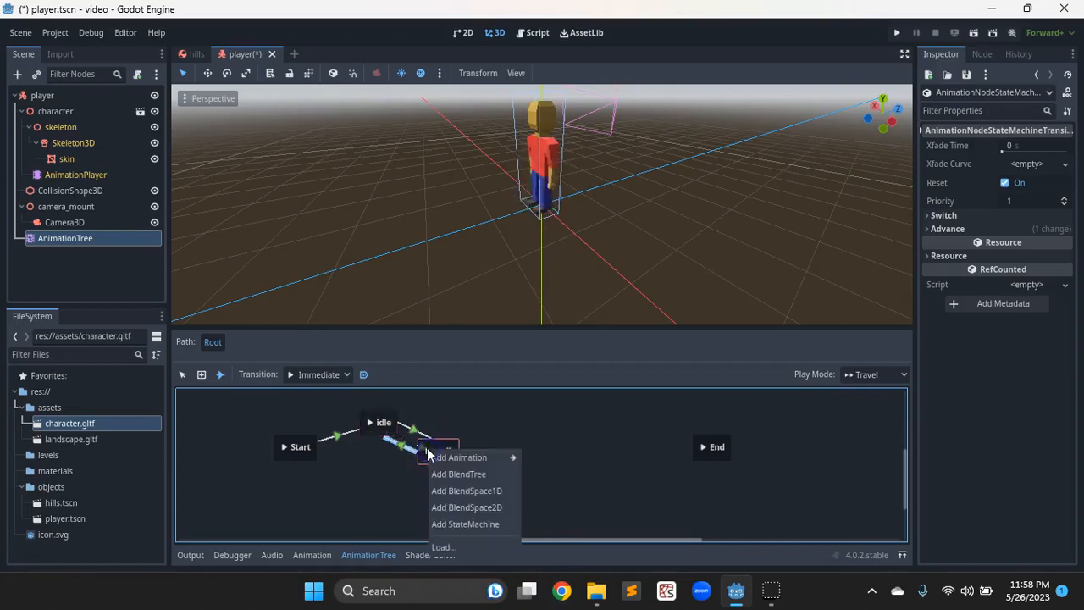
pyautogui.click(385, 471)
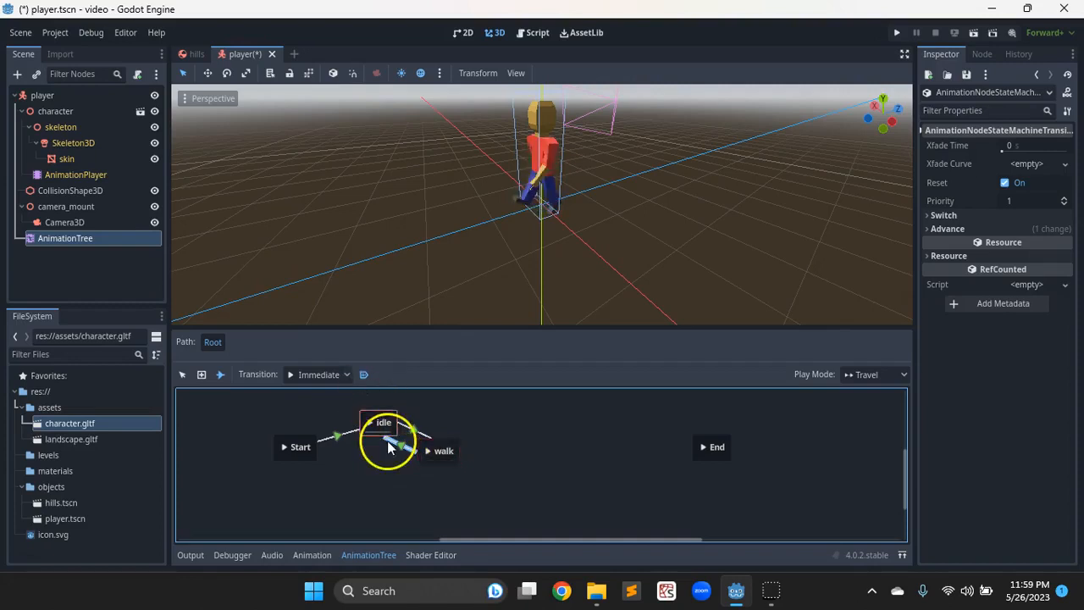
# Set the advance condition of the idle-to-walk transition to is_walking
pyautogui.click(181, 375)
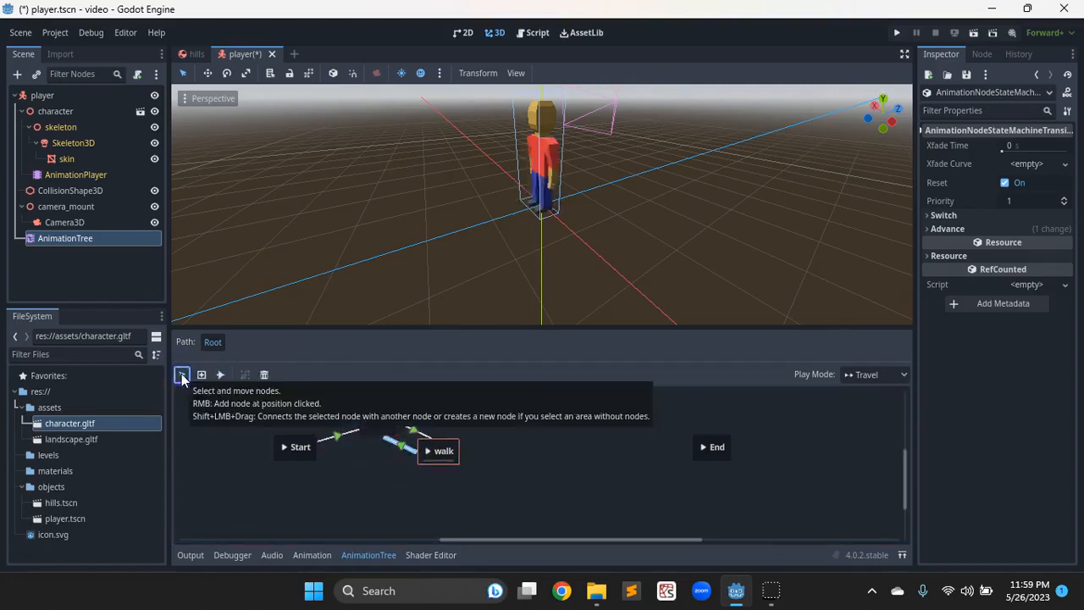
pyautogui.click(411, 430)
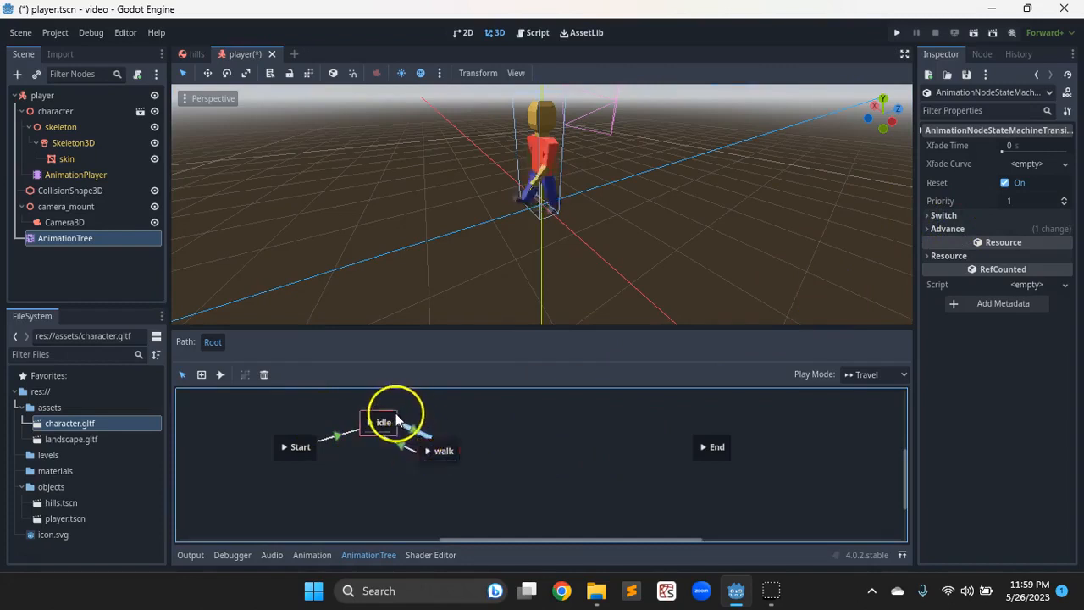
pyautogui.click(935, 230)
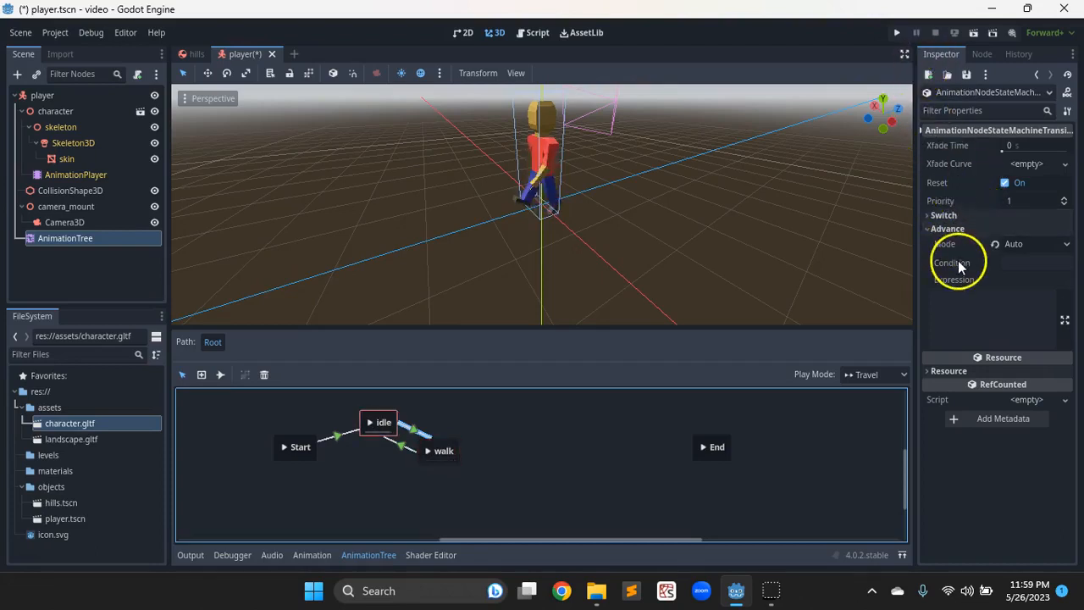
pyautogui.click(1025, 263)
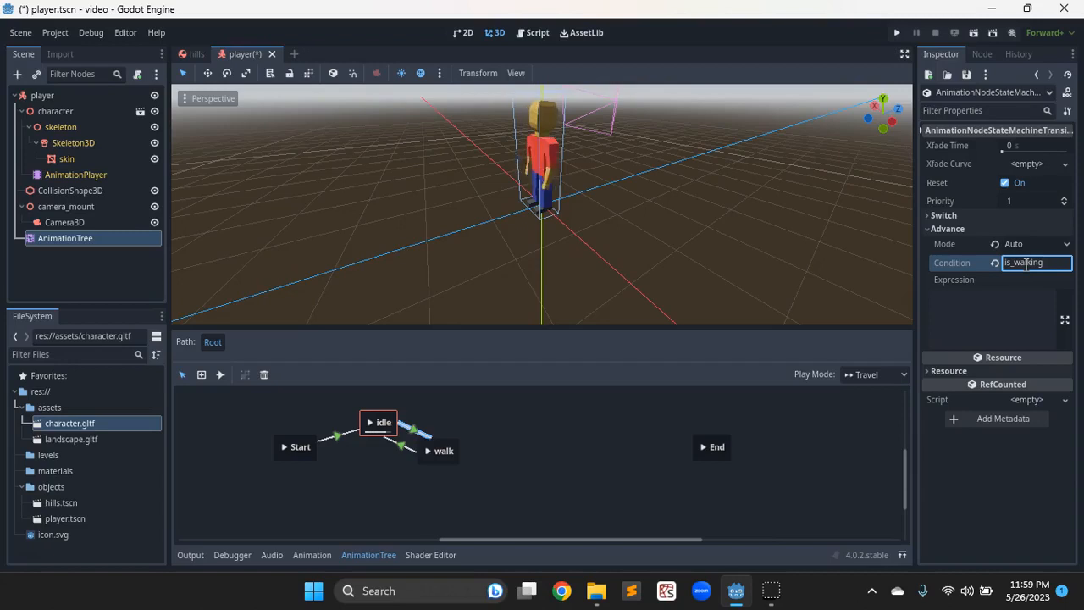
pyautogui.press('Return')
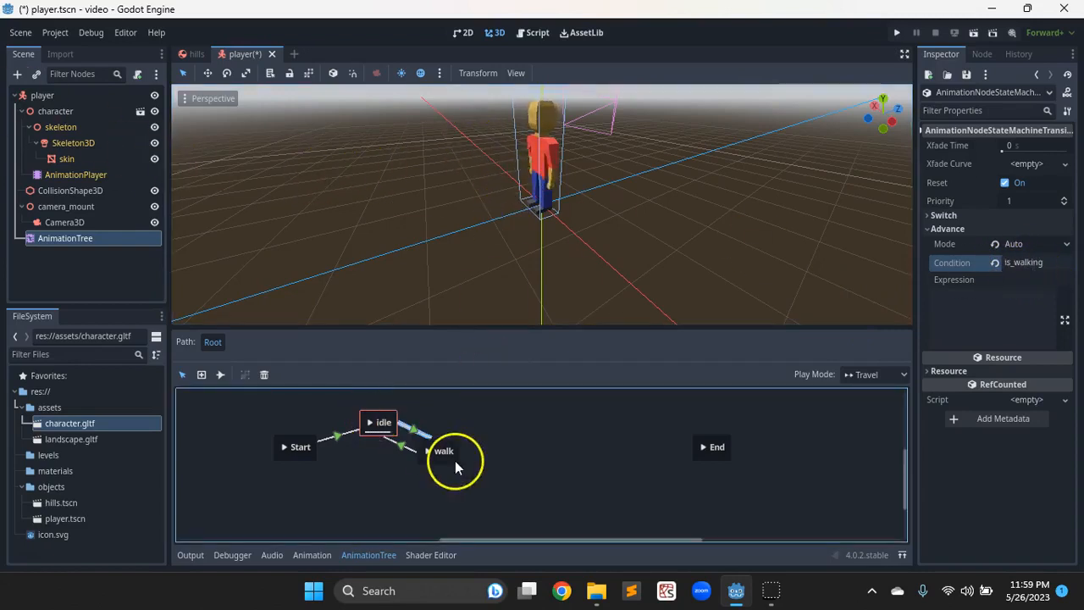
# Set the advance condition of the walk-to-idle transition to is_idle
pyautogui.click(404, 443)
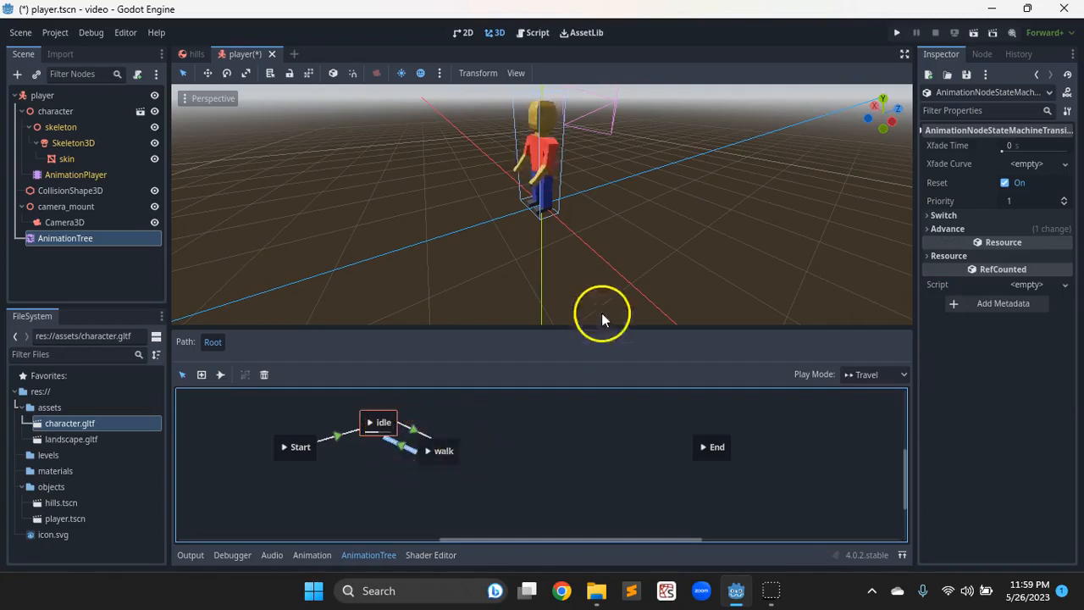
pyautogui.click(951, 230)
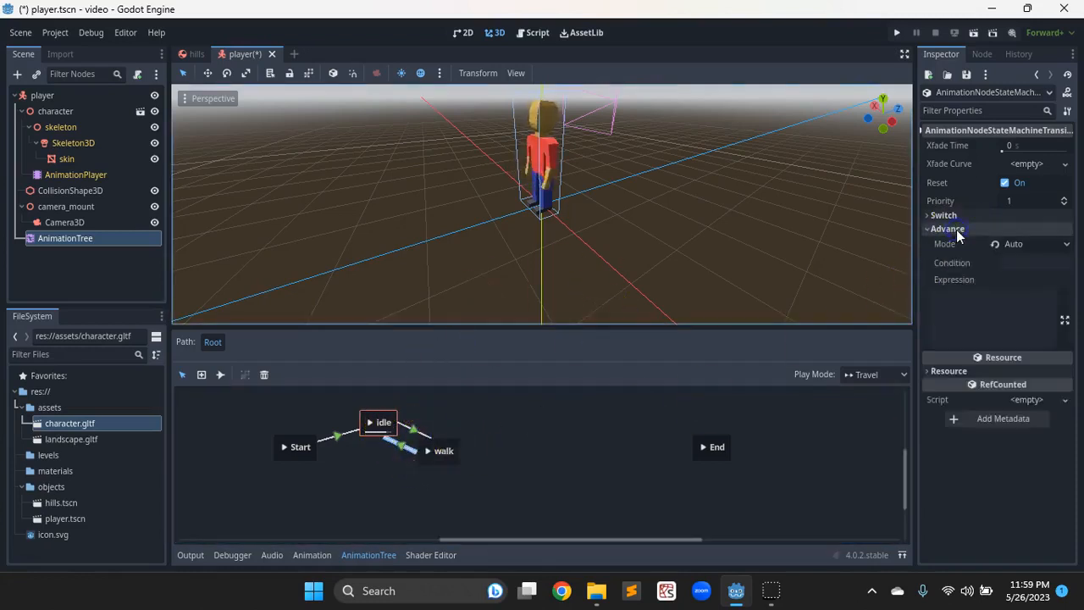
pyautogui.click(1018, 263)
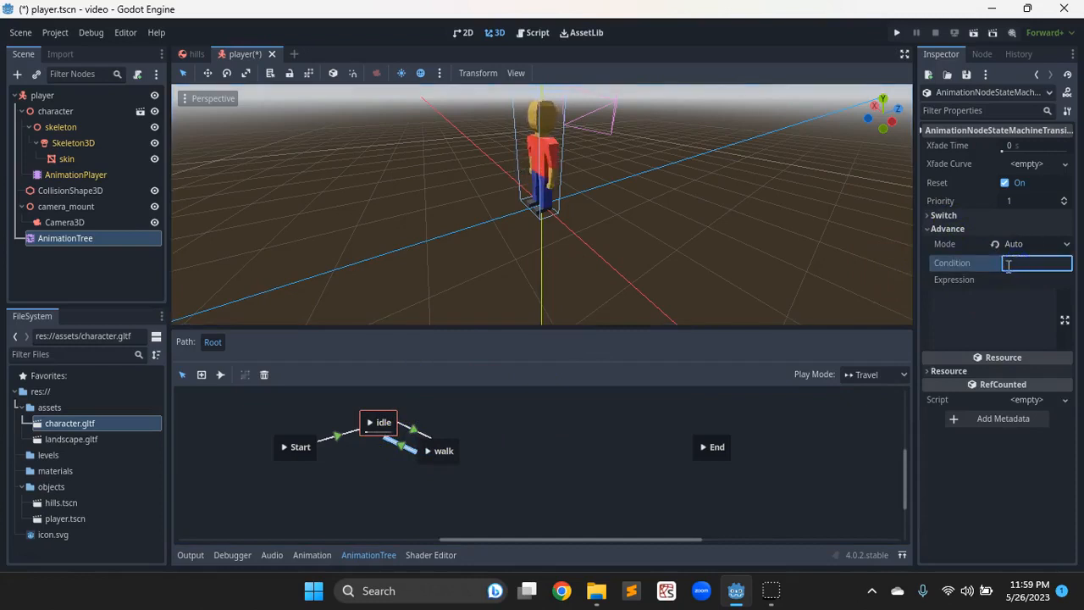
pyautogui.click(461, 429)
pyautogui.click(1031, 262)
pyautogui.click(602, 411)
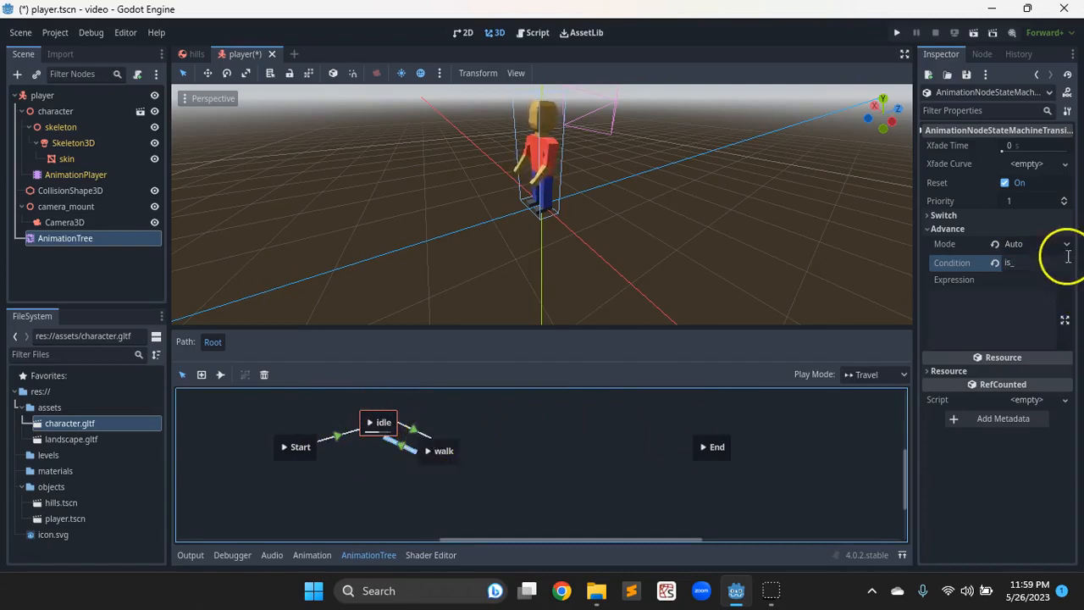
pyautogui.click(1029, 265)
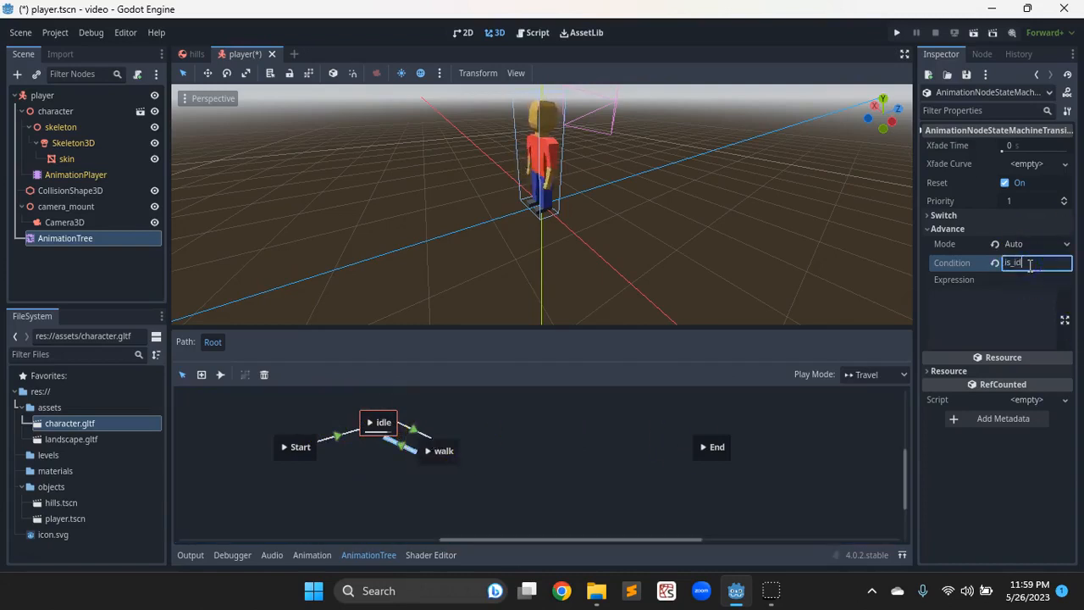
pyautogui.click(381, 401)
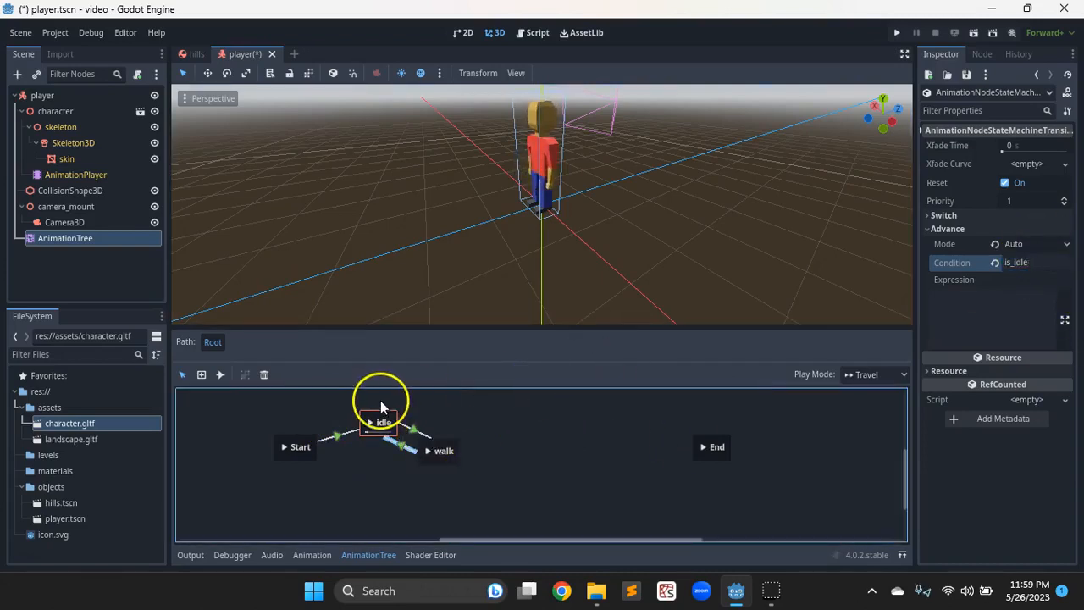
# Play the walk state, test-run the player scene and close the game window
pyautogui.click(428, 452)
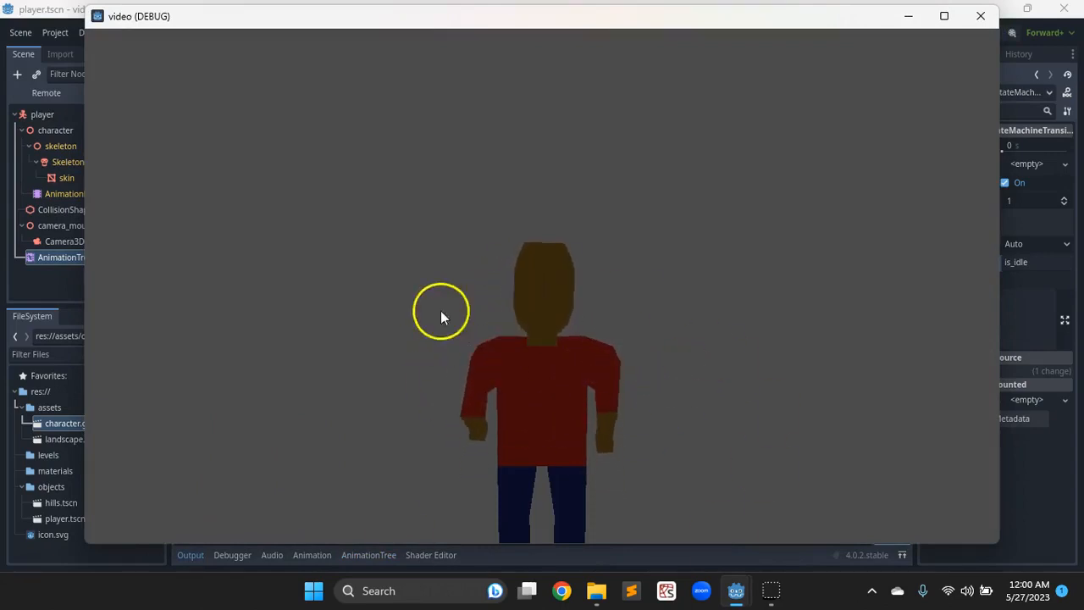
pyautogui.click(978, 17)
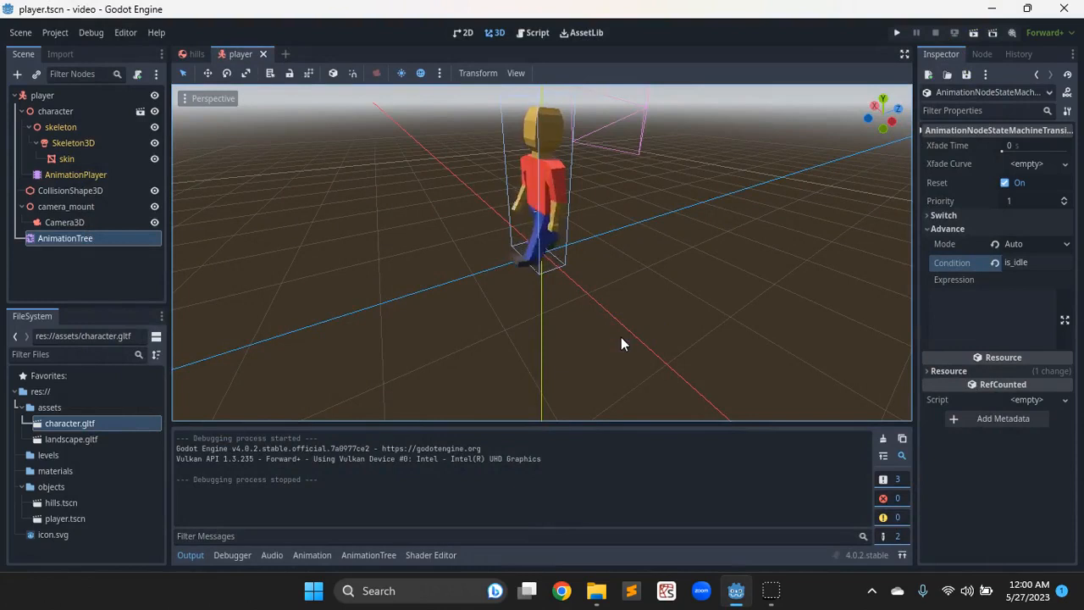
# Review the player scene's root, character, CollisionShape3D, camera_mount, Camera3D and AnimationTree nodes, including the state machine graph
pyautogui.click(72, 241)
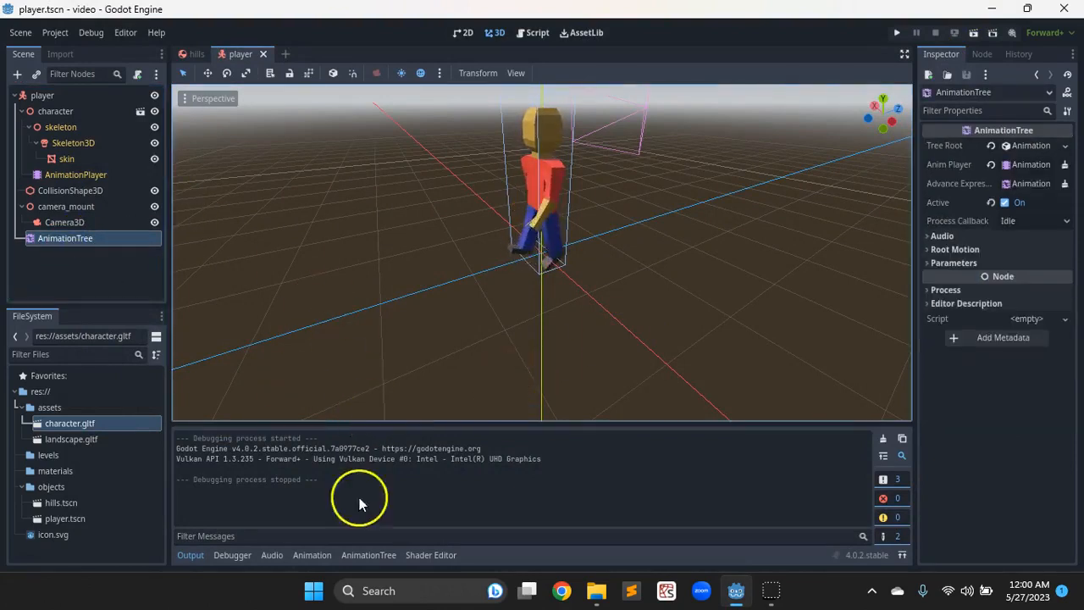
pyautogui.click(61, 96)
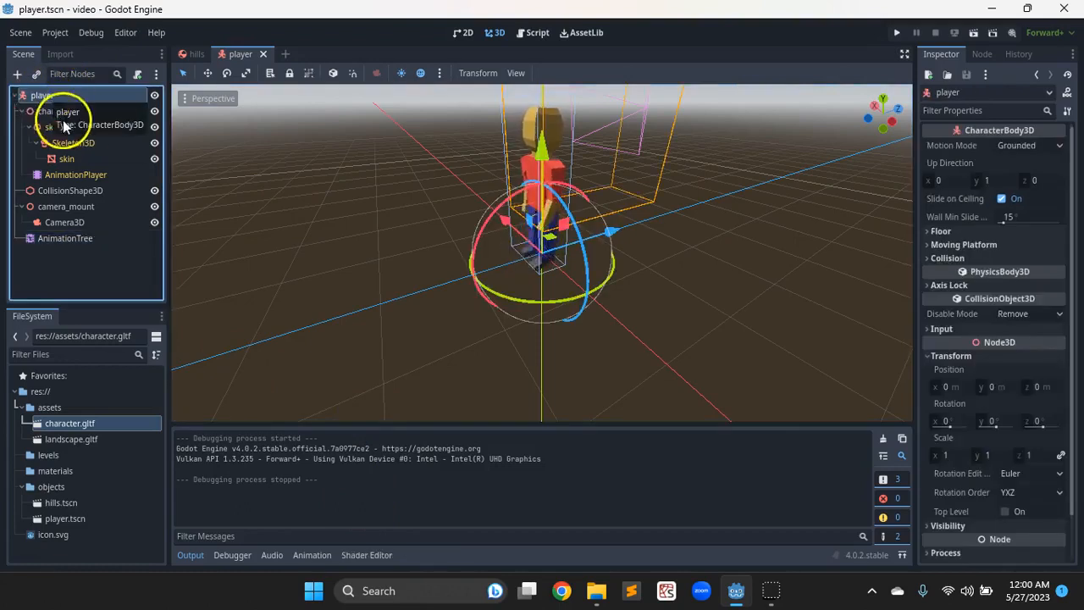
pyautogui.click(49, 112)
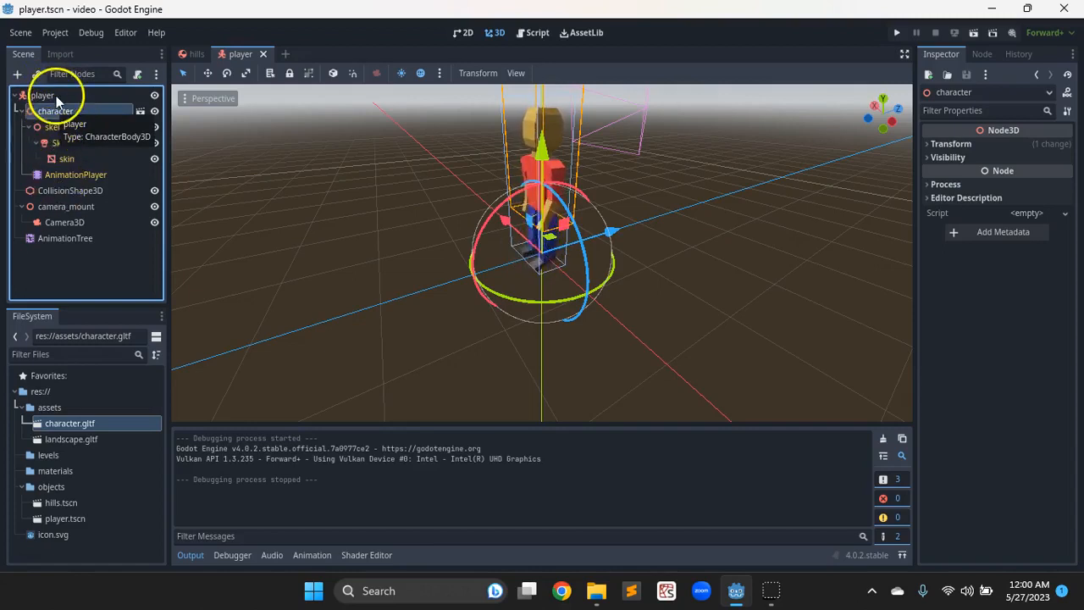
pyautogui.click(55, 189)
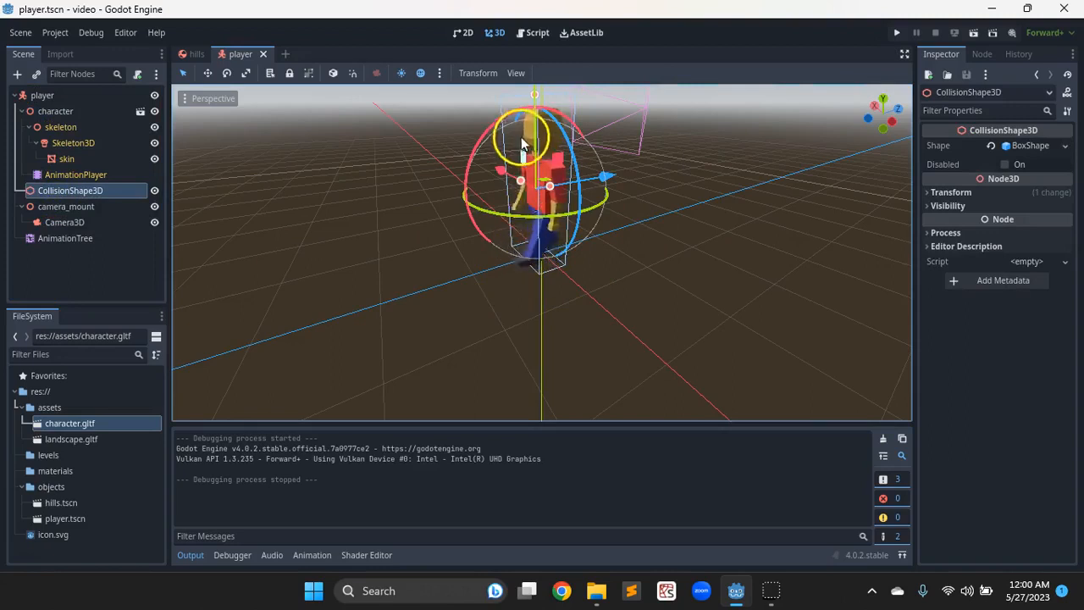
pyautogui.click(71, 208)
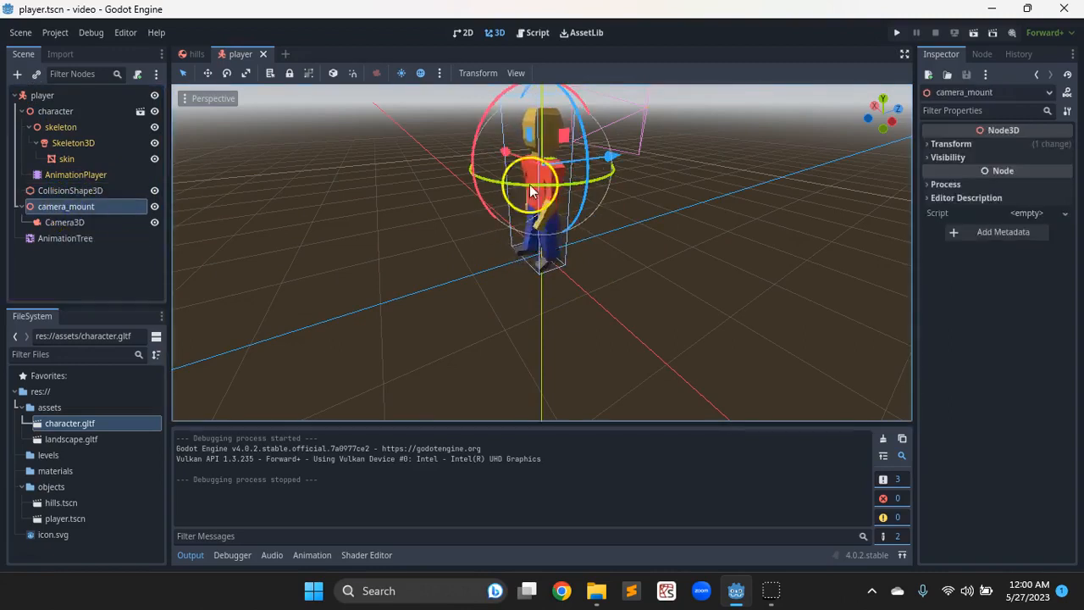
pyautogui.moveTo(703, 267); pyautogui.dragTo(473, 275, button='middle')
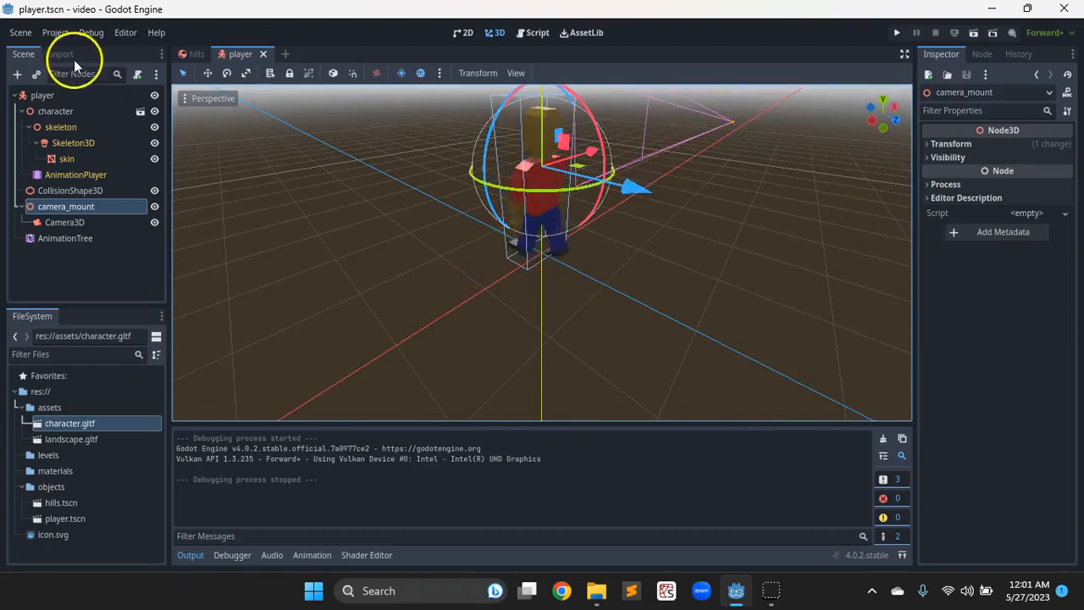
pyautogui.click(58, 100)
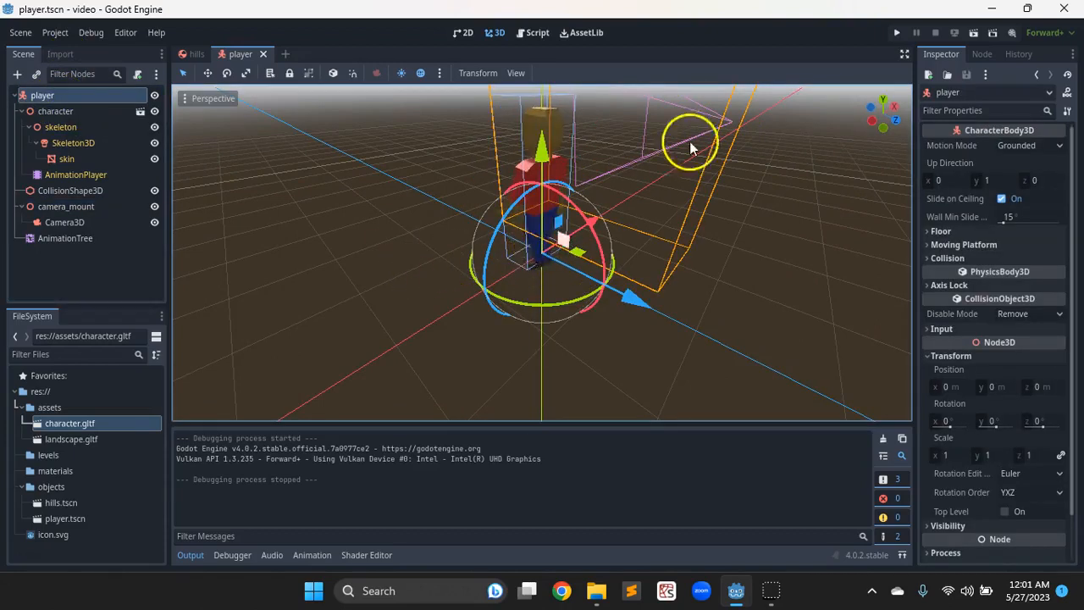
pyautogui.click(68, 208)
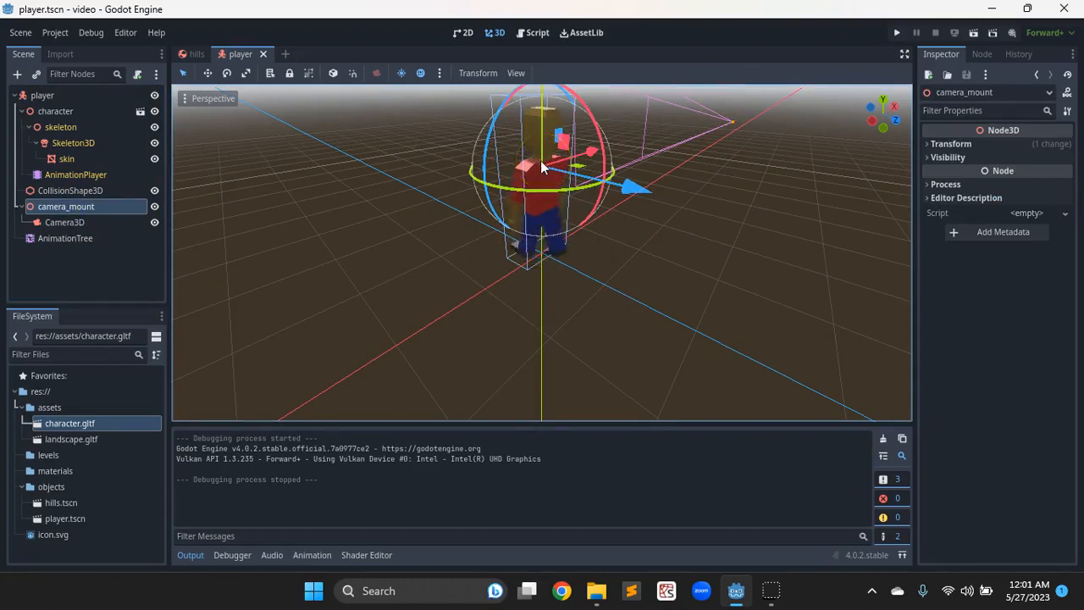
pyautogui.click(84, 222)
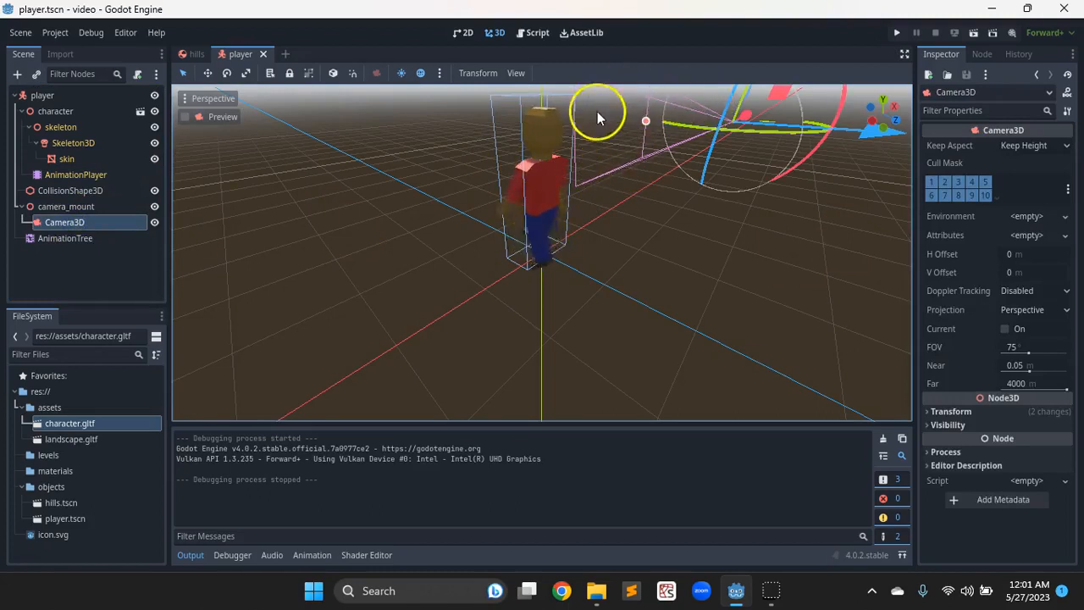
pyautogui.click(84, 240)
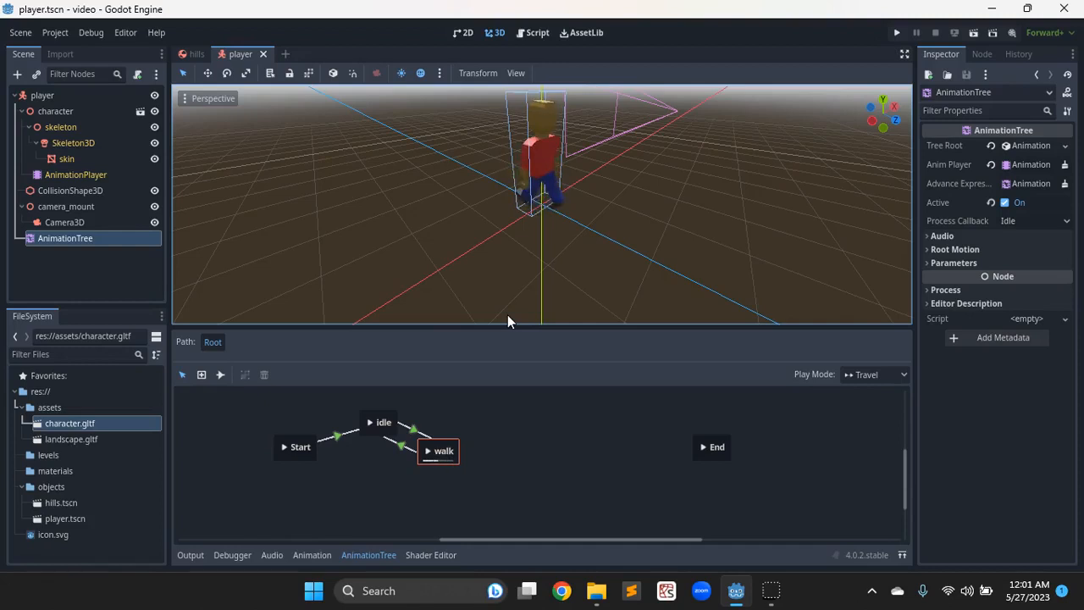
pyautogui.click(438, 356)
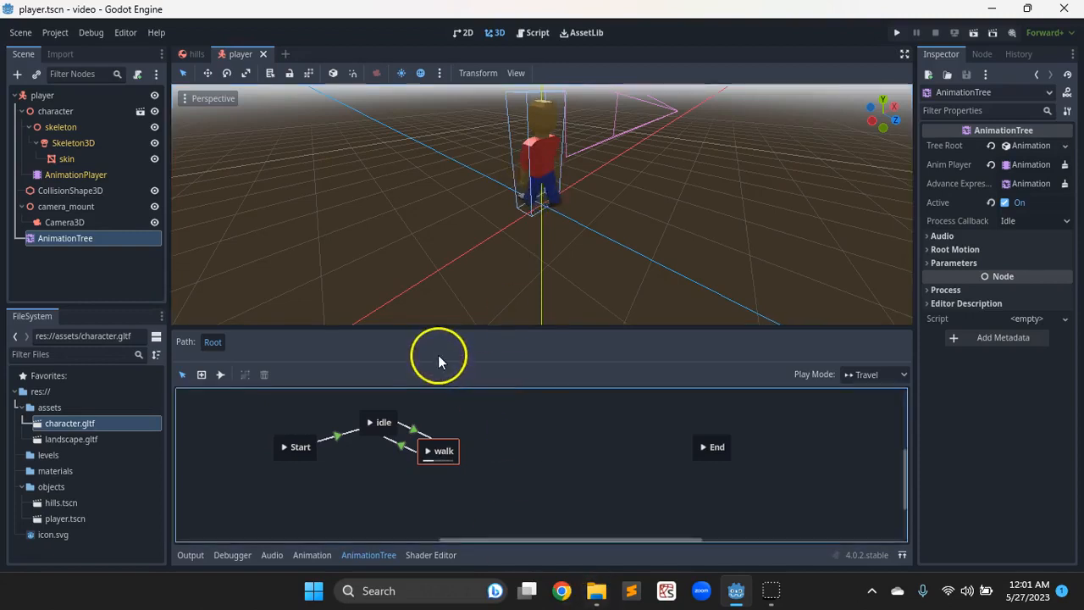
# Create a new 3D scene and instance hills.tscn and player.tscn under its Node3D root
pyautogui.click(286, 55)
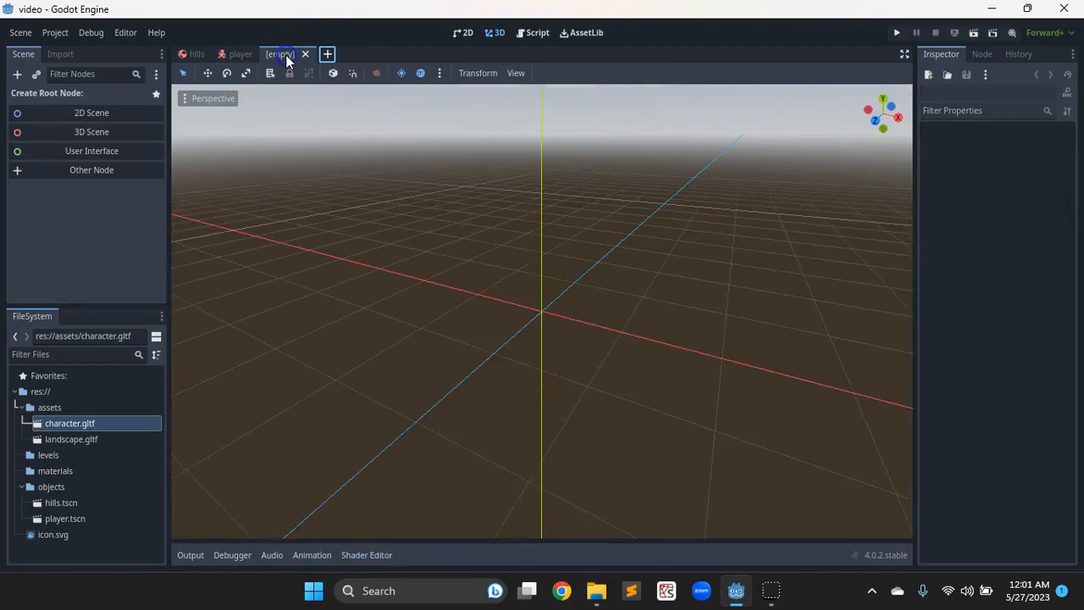
pyautogui.click(61, 133)
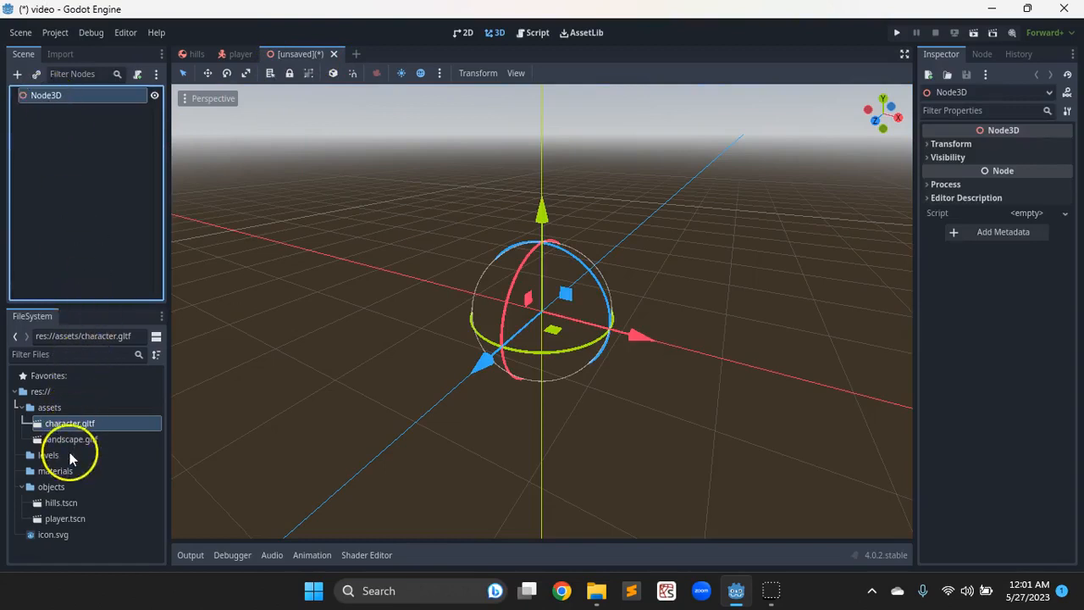
pyautogui.click(21, 407)
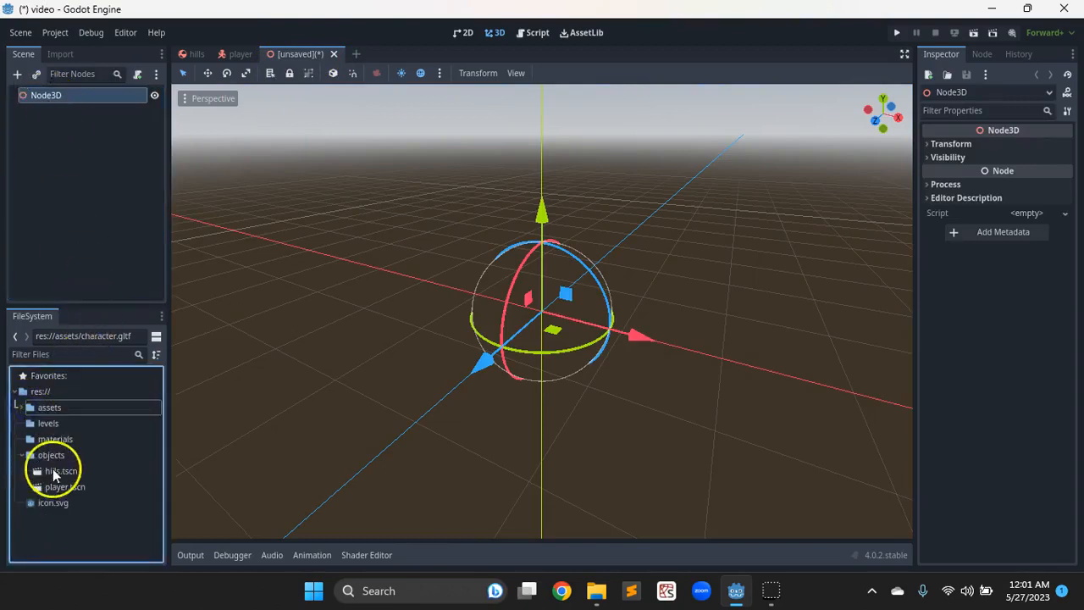
pyautogui.click(57, 473)
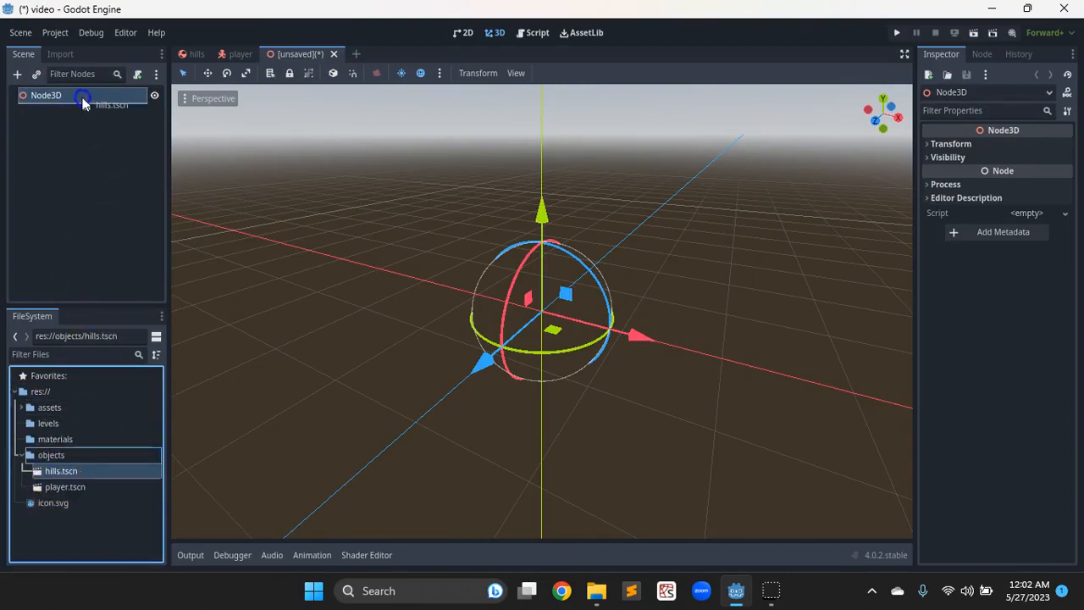
pyautogui.moveTo(82, 95); pyautogui.dragTo(83, 95)
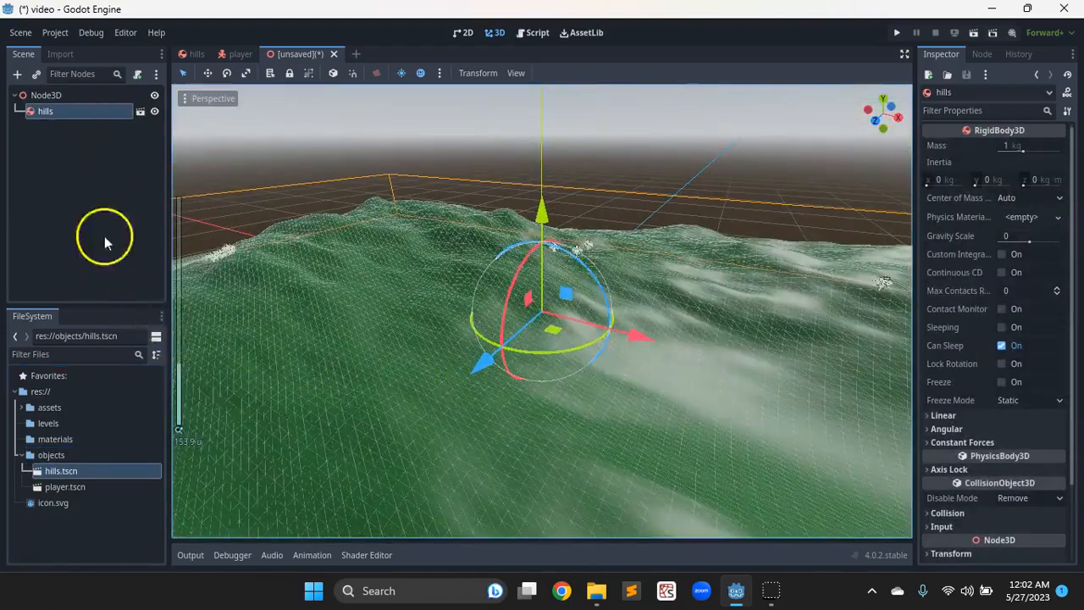
pyautogui.moveTo(56, 490); pyautogui.dragTo(51, 94)
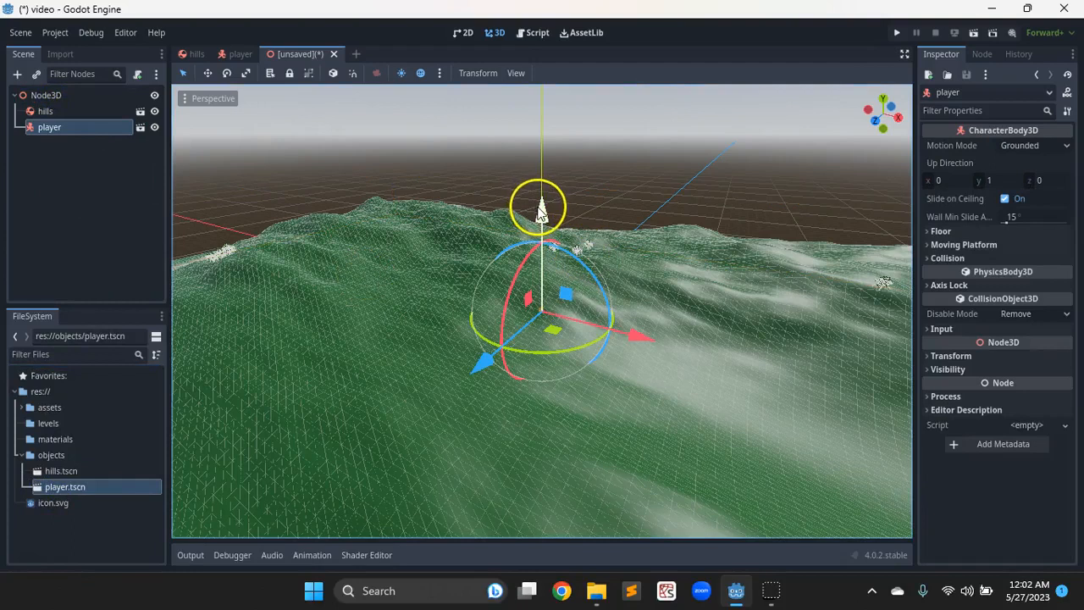
# Reposition the player instance vertically over the hills terrain and shift it along the positive X axis
pyautogui.click(353, 73)
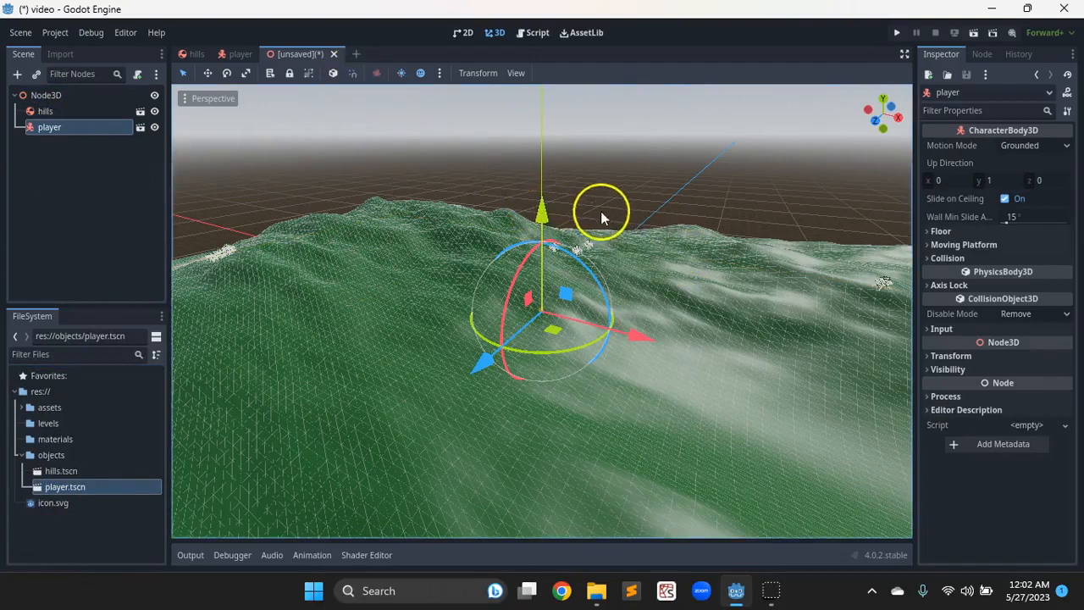
pyautogui.moveTo(545, 216); pyautogui.dragTo(543, 161)
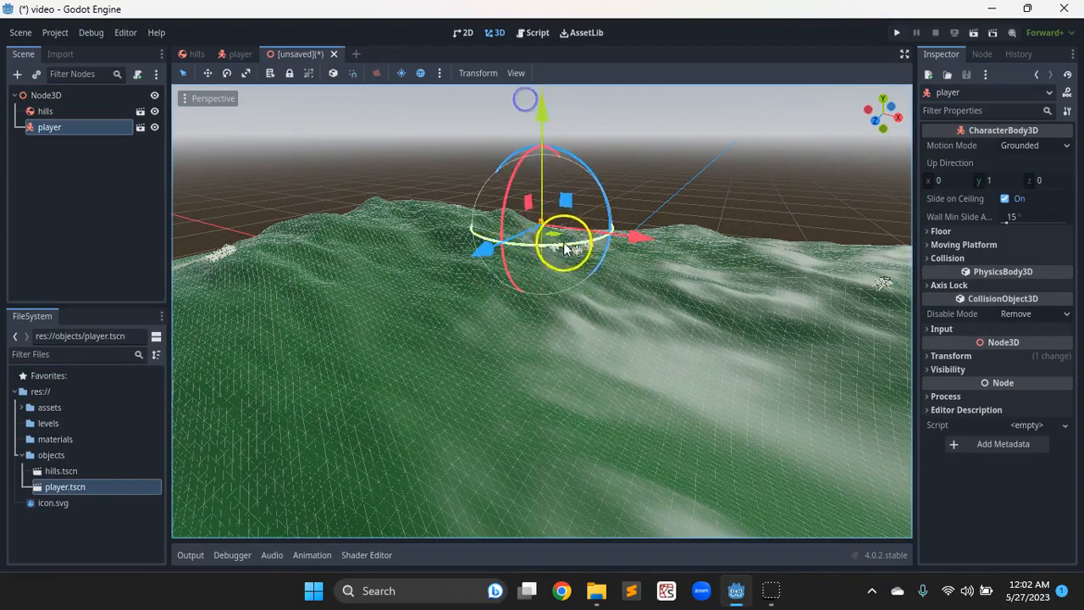
pyautogui.scroll(8, 564, 242)
pyautogui.scroll(-7, 563, 242)
pyautogui.scroll(3, 565, 244)
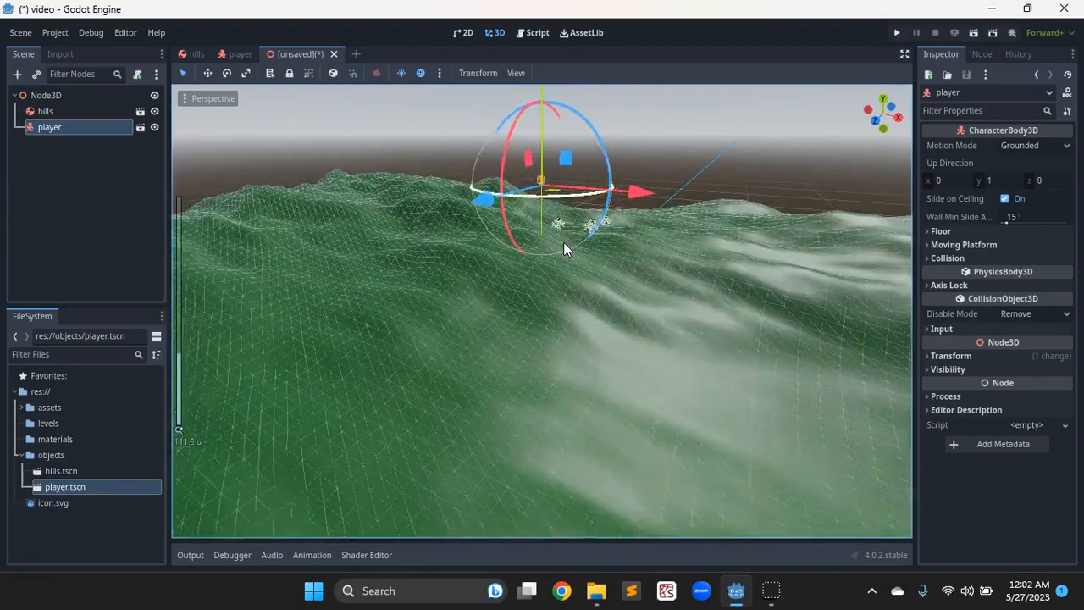
pyautogui.scroll(-5, 518, 140)
pyautogui.moveTo(543, 107); pyautogui.dragTo(542, 167)
pyautogui.moveTo(640, 285); pyautogui.dragTo(824, 327)
pyautogui.scroll(8, 727, 324)
pyautogui.scroll(-2, 727, 324)
pyautogui.scroll(3, 776, 308)
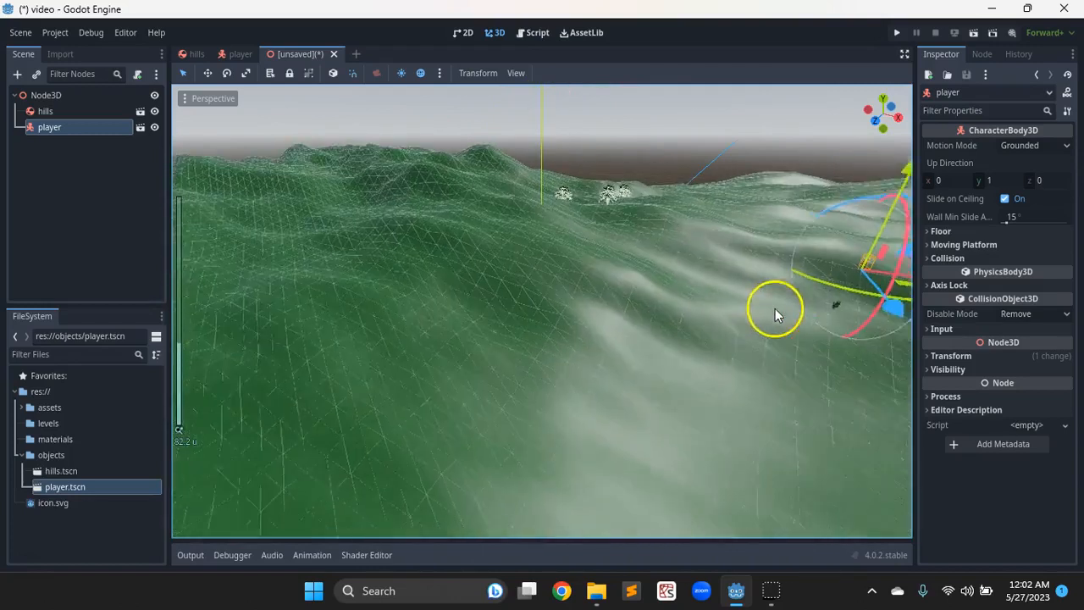
pyautogui.moveTo(802, 302); pyautogui.dragTo(653, 276, button='middle')
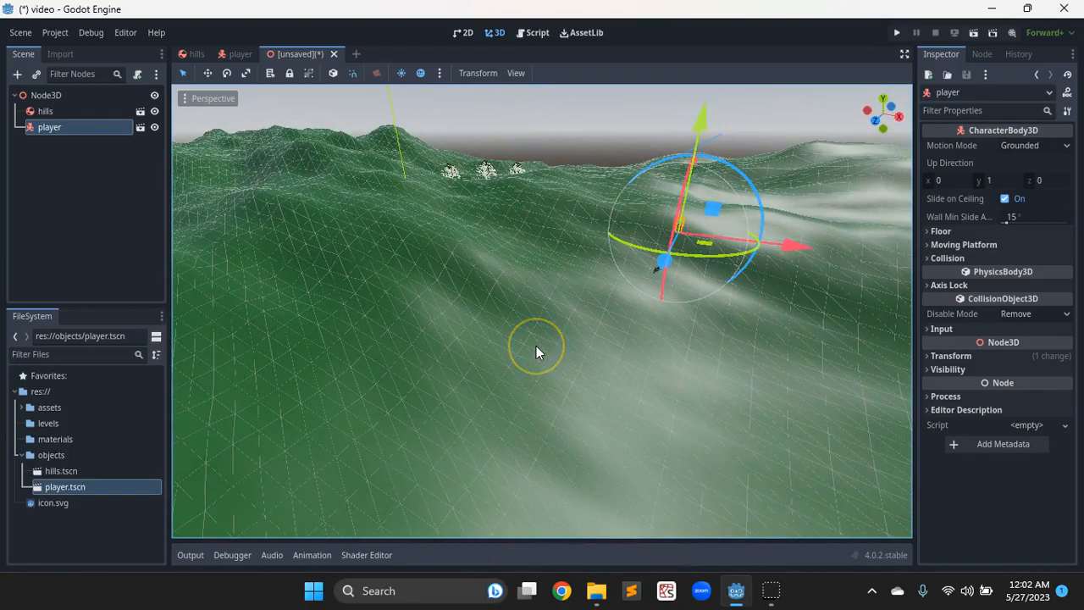
# Lower the player instance along the Y axis toward the hills terrain
pyautogui.scroll(4, 539, 345)
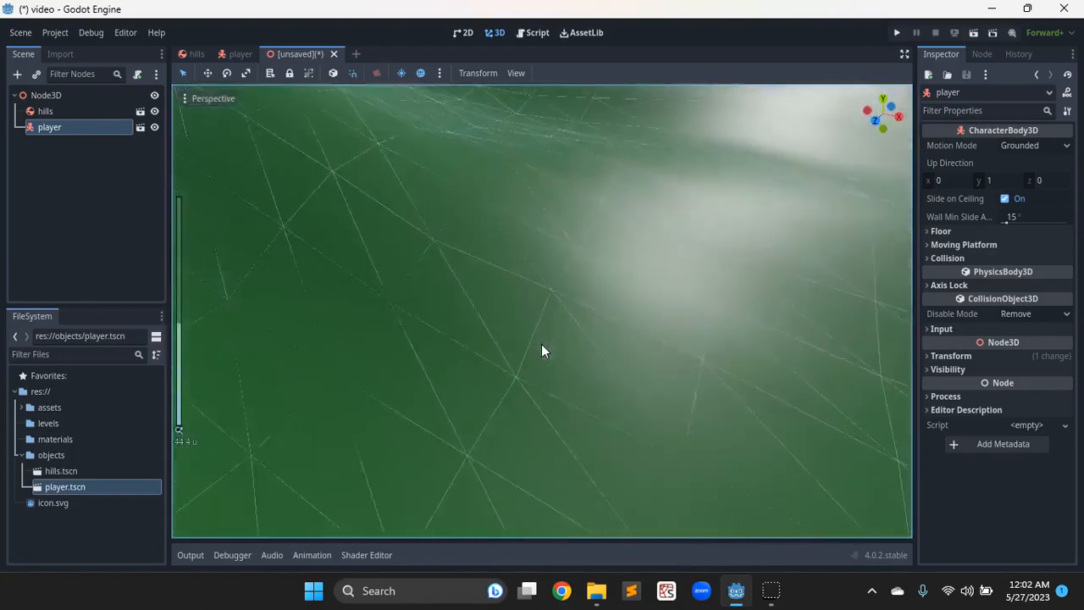
pyautogui.scroll(-4, 542, 344)
pyautogui.moveTo(542, 344); pyautogui.dragTo(600, 347, button='middle')
pyautogui.moveTo(679, 333); pyautogui.dragTo(568, 332, button='middle')
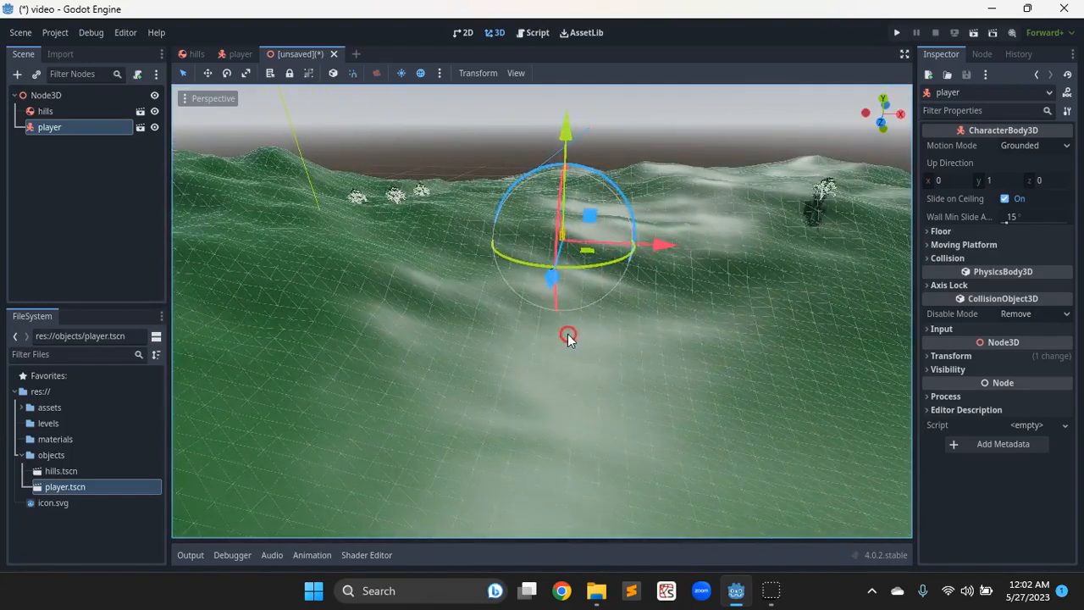
pyautogui.scroll(5, 575, 251)
pyautogui.scroll(-4, 574, 251)
pyautogui.moveTo(632, 237); pyautogui.dragTo(466, 195, button='middle')
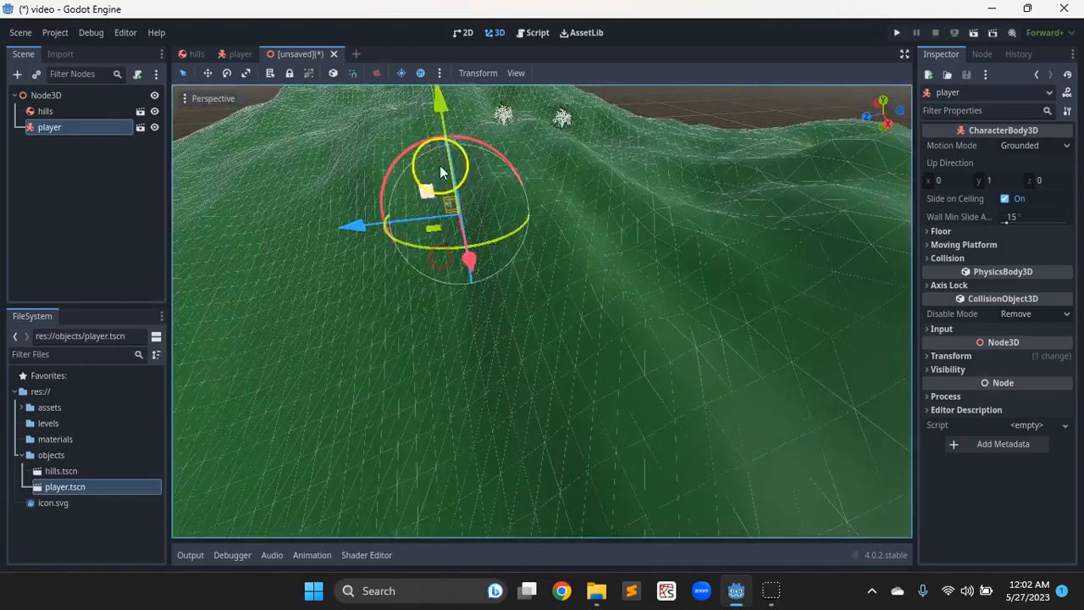
pyautogui.moveTo(445, 104); pyautogui.dragTo(437, 143)
pyautogui.scroll(5, 480, 269)
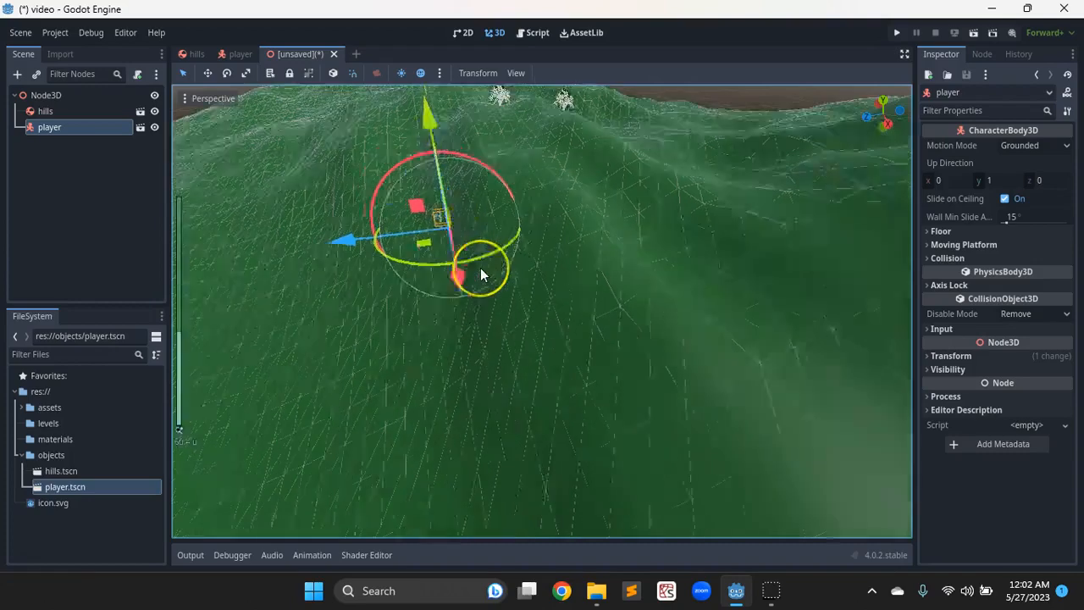
pyautogui.scroll(-5, 393, 209)
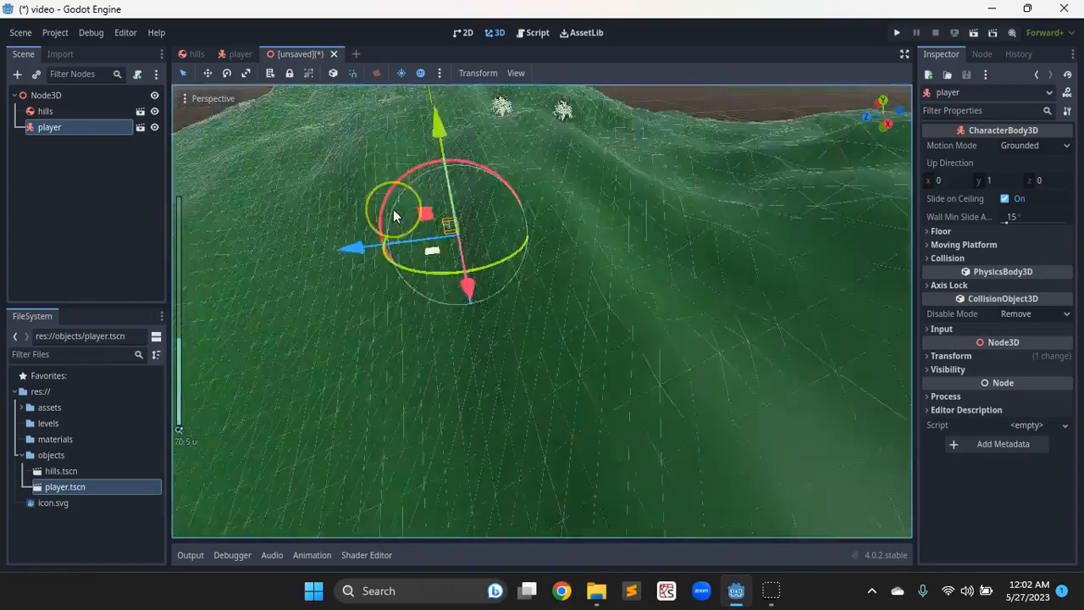
pyautogui.scroll(8, 394, 209)
pyautogui.scroll(-9, 393, 209)
# Raise the player instance along the Y axis and shift it along the negative Z axis over the hills
pyautogui.moveTo(463, 144); pyautogui.dragTo(448, 30)
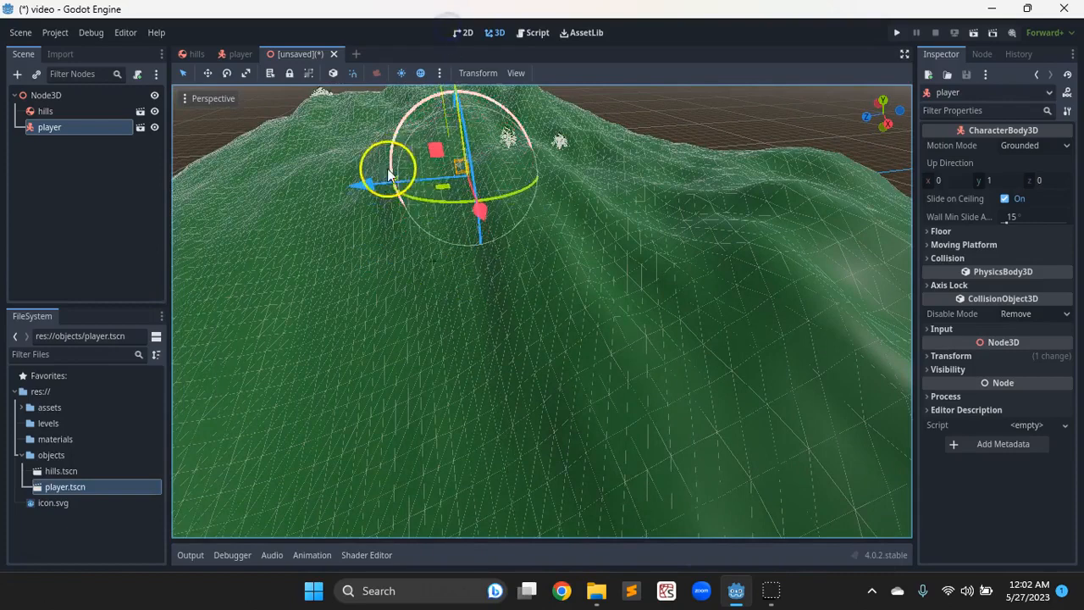
pyautogui.moveTo(364, 183); pyautogui.dragTo(453, 176)
pyautogui.scroll(9, 569, 201)
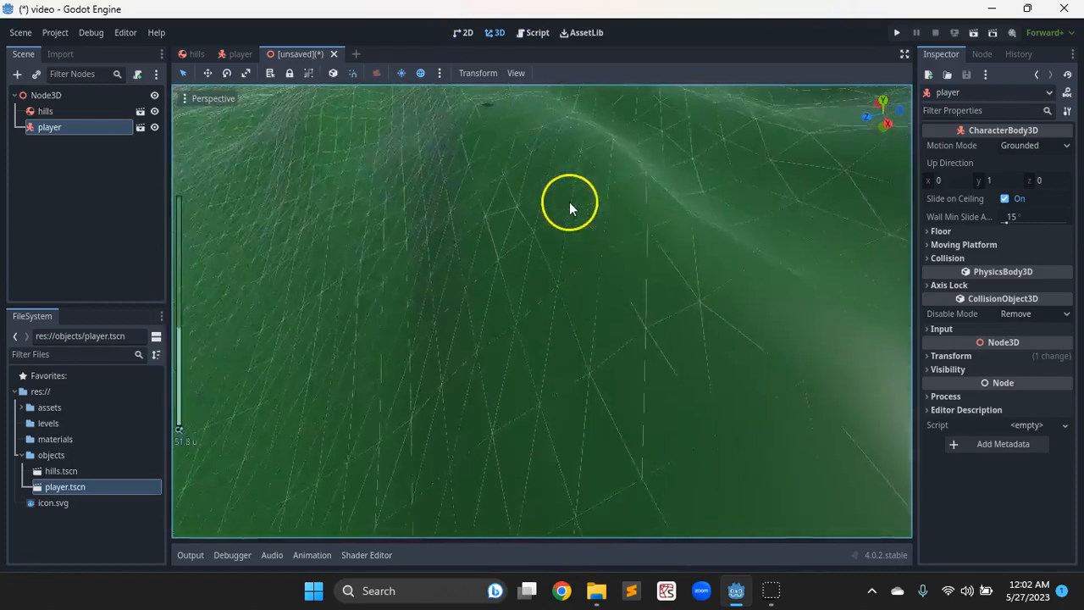
pyautogui.scroll(-6, 569, 202)
pyautogui.scroll(-2, 569, 173)
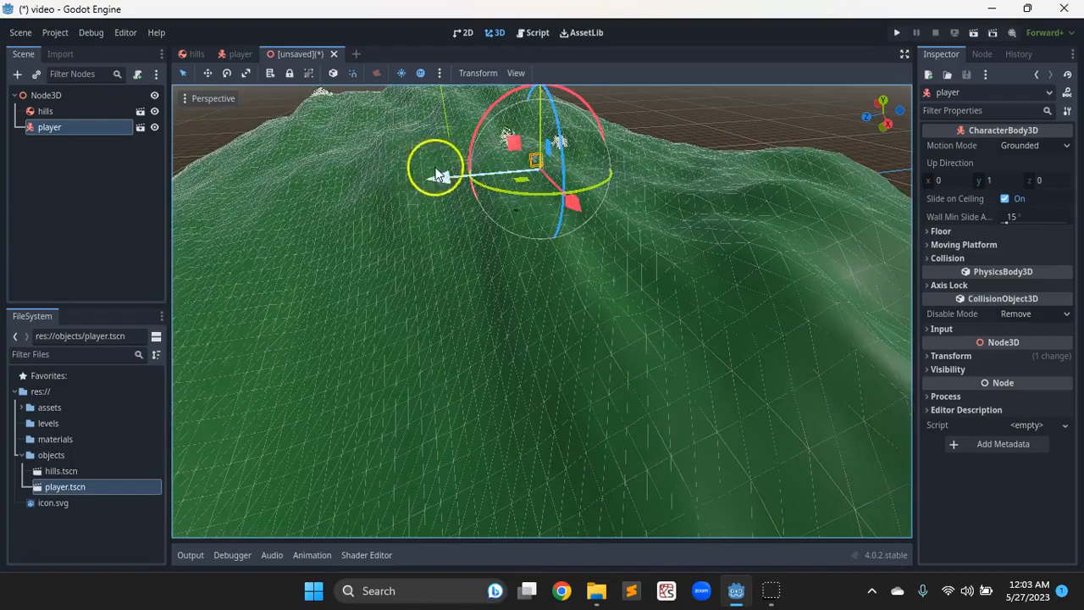
pyautogui.scroll(6, 502, 229)
pyautogui.scroll(-7, 501, 235)
pyautogui.scroll(5, 501, 242)
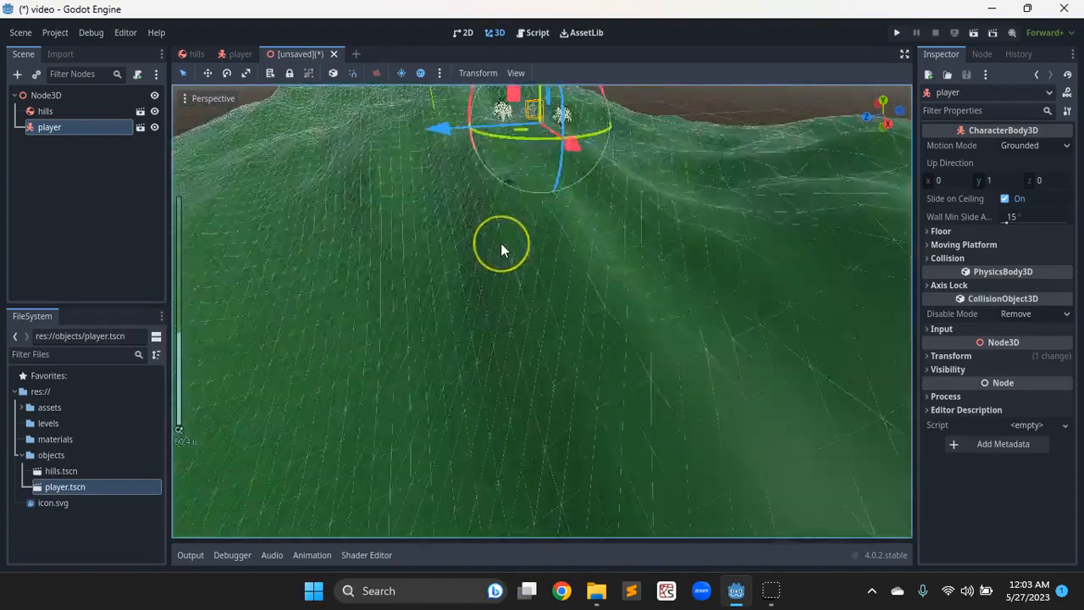
pyautogui.scroll(-1, 500, 243)
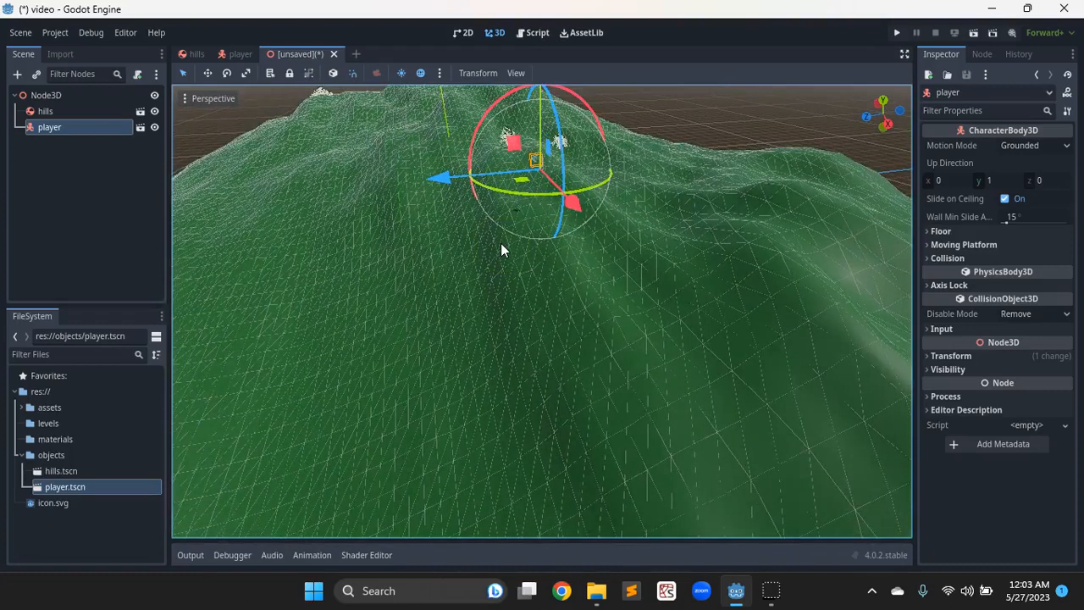
# Center on the player instance and lower it vertically toward its shadow on the terrain
pyautogui.click(48, 129)
pyautogui.press('f')
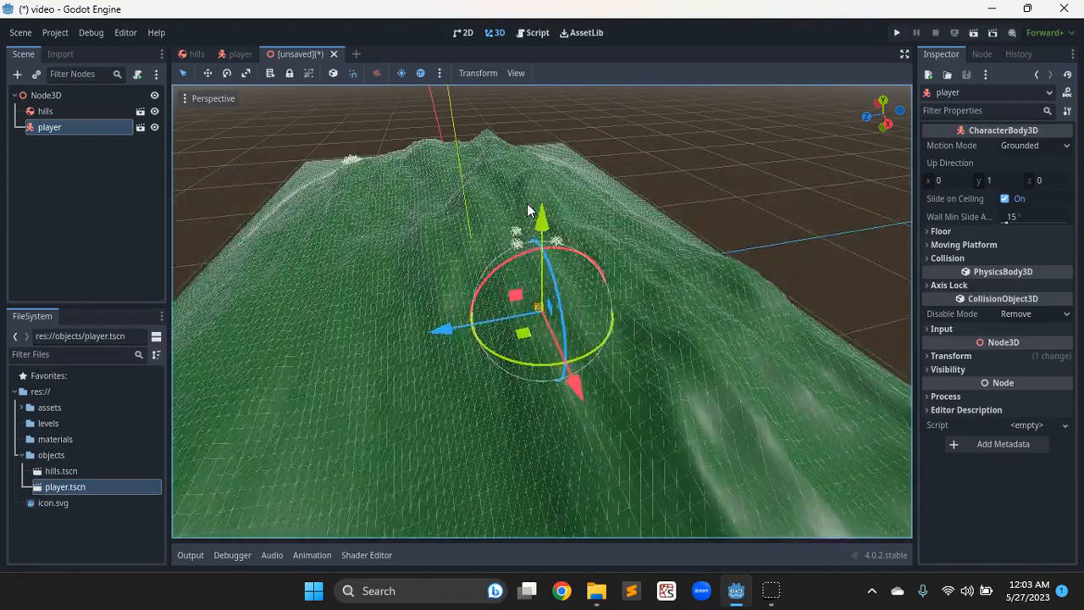
pyautogui.scroll(-1, 549, 303)
pyautogui.scroll(15, 549, 306)
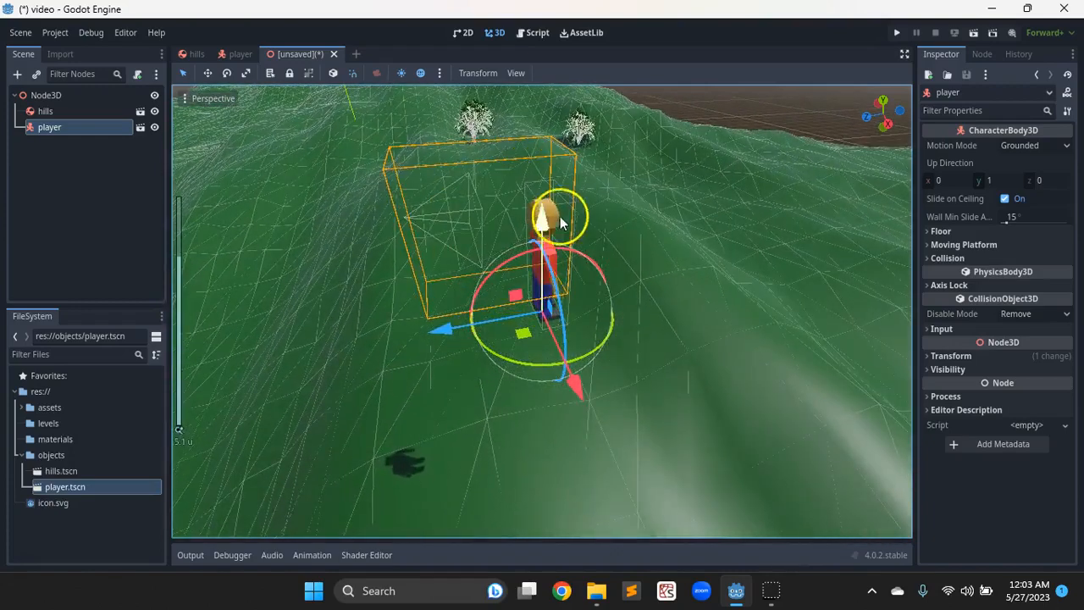
pyautogui.moveTo(543, 216); pyautogui.dragTo(540, 316)
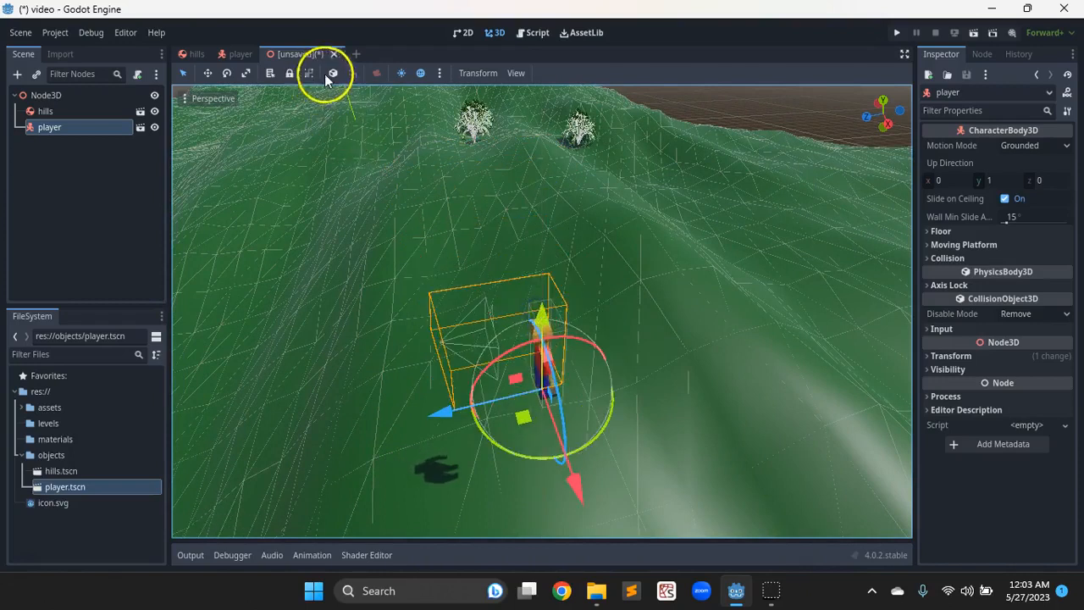
pyautogui.moveTo(541, 316); pyautogui.dragTo(540, 396)
# Fine-tune the player's height until its feet rest on the hill surface
pyautogui.keyDown('shift'); pyautogui.moveTo(604, 423); pyautogui.dragTo(597, 159, button='middle'); pyautogui.keyUp('shift')
pyautogui.moveTo(583, 363)
pyautogui.keyDown('shift'); pyautogui.mouseDown(button='middle')
pyautogui.moveTo(602, 288)
pyautogui.moveTo(598, 174)
pyautogui.mouseUp(button='middle'); pyautogui.keyUp('shift')
pyautogui.scroll(1, 572, 131)
pyautogui.moveTo(543, 105); pyautogui.dragTo(521, 264)
pyautogui.scroll(15, 565, 347)
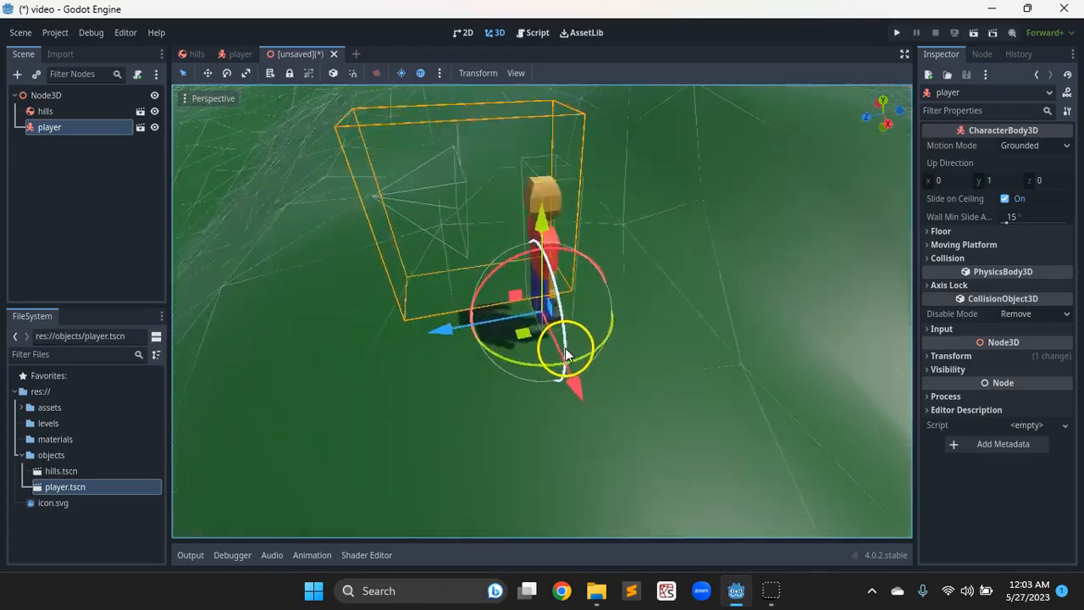
pyautogui.moveTo(565, 347); pyautogui.dragTo(542, 213, button='middle')
pyautogui.moveTo(542, 213); pyautogui.dragTo(539, 246)
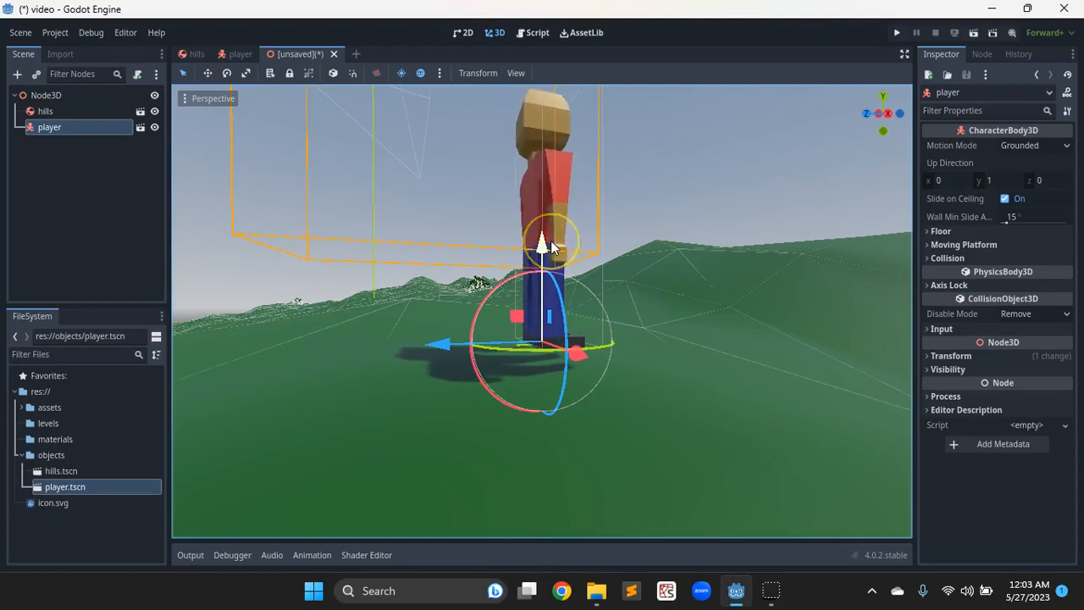
# Save the new scene as level_1.tscn in the res://levels folder
pyautogui.hotkey('ctrl', 's')
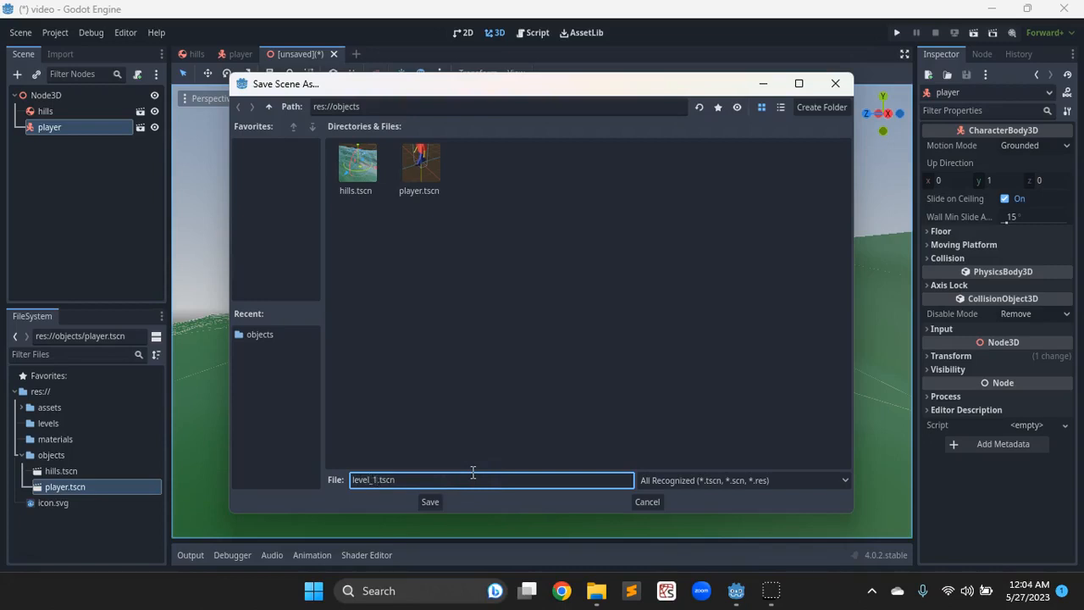
pyautogui.click(269, 106)
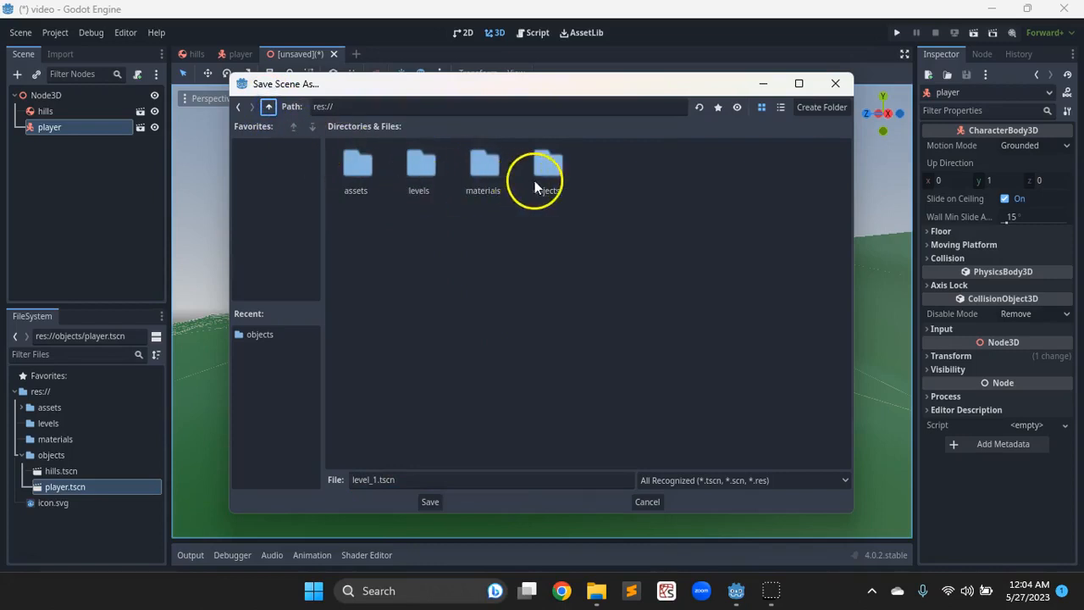
pyautogui.click(821, 108)
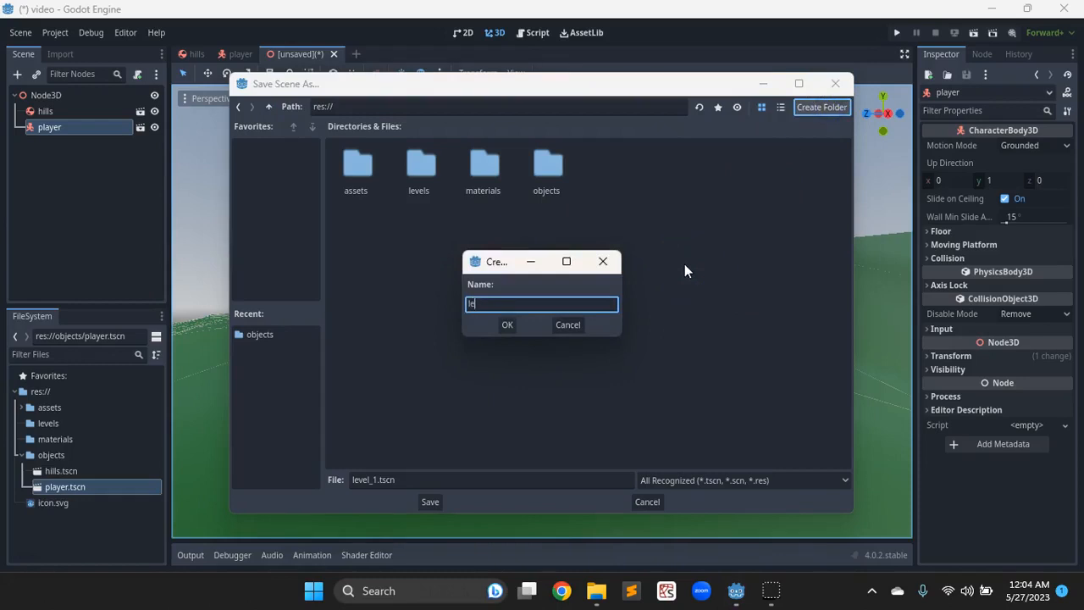
pyautogui.write('levels')
pyautogui.press('Return')
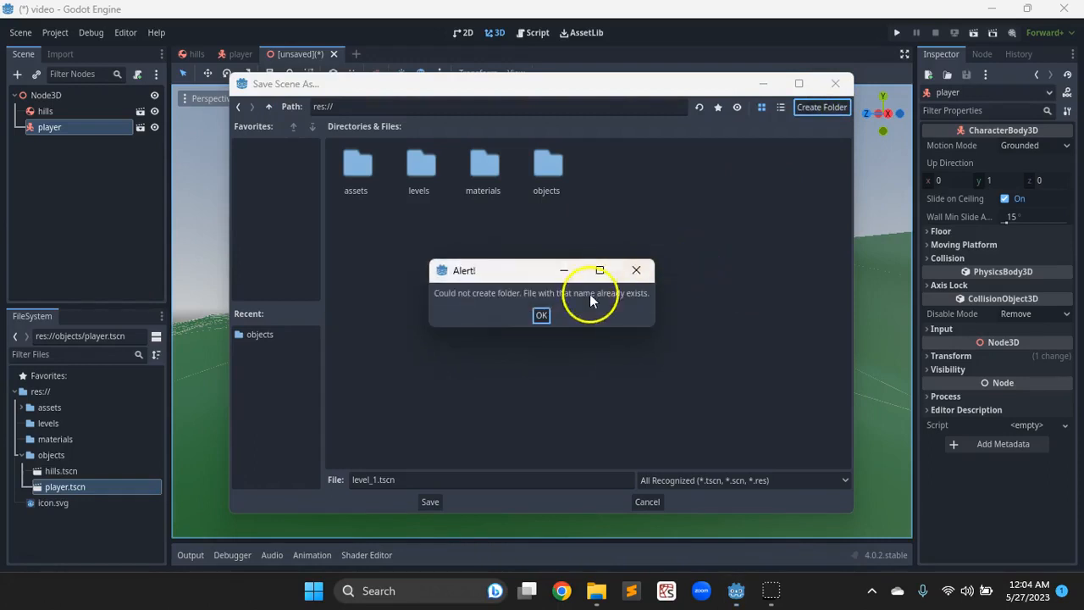
pyautogui.click(541, 316)
pyautogui.doubleClick(436, 171)
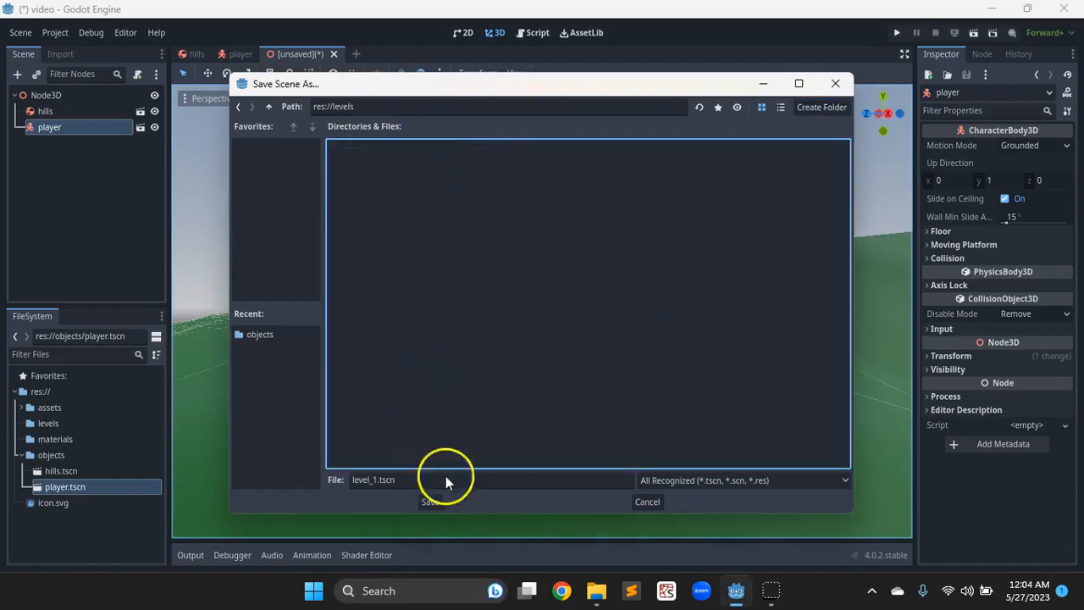
pyautogui.click(431, 502)
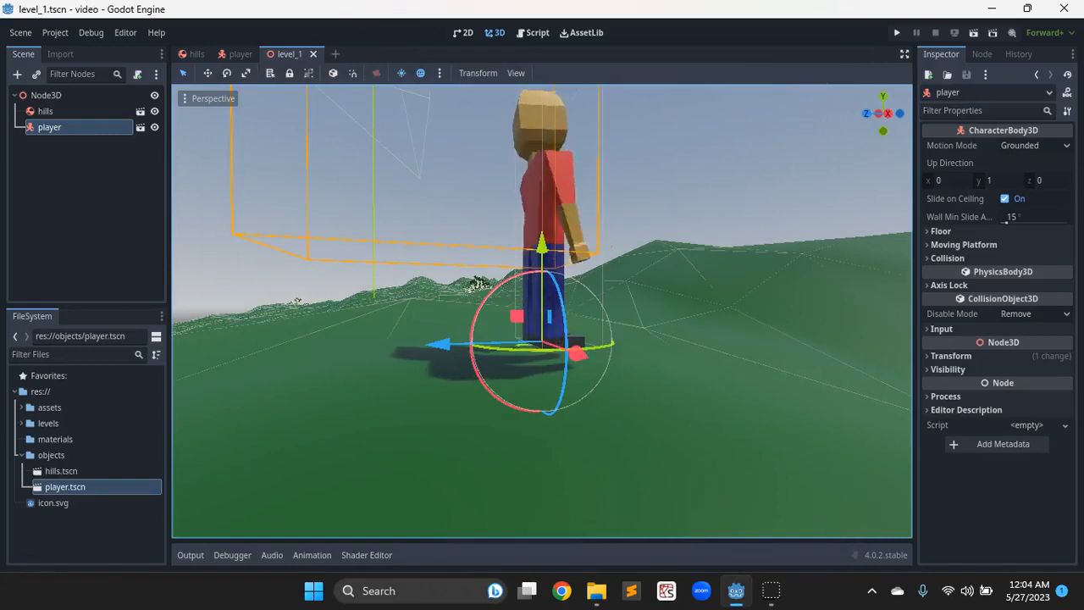
# Test-run the level_1 scene, close the game window and inspect the player's placement on the hills
pyautogui.click(974, 32)
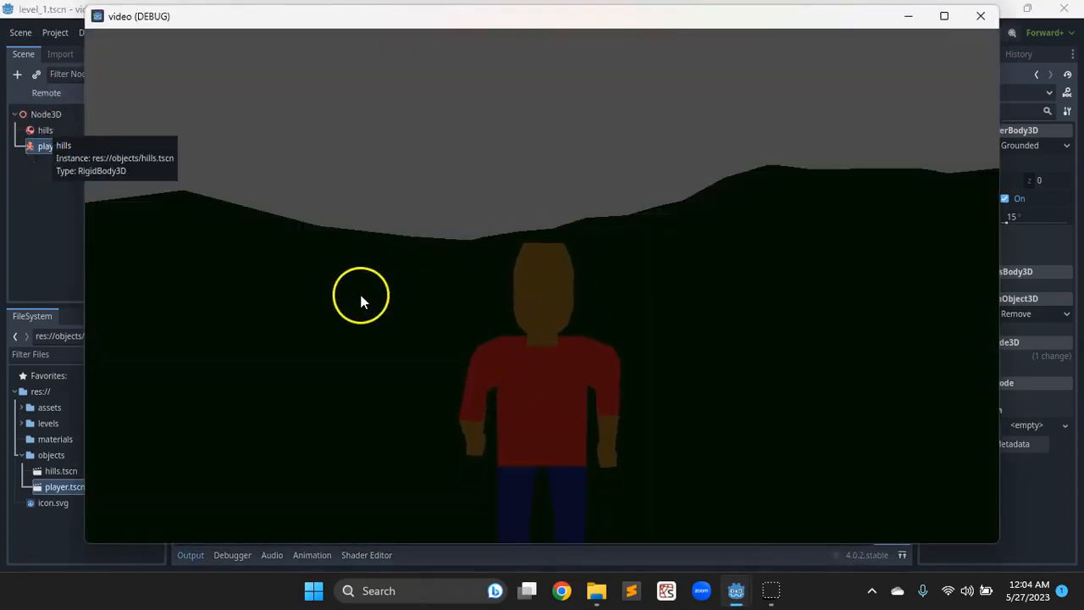
pyautogui.click(981, 16)
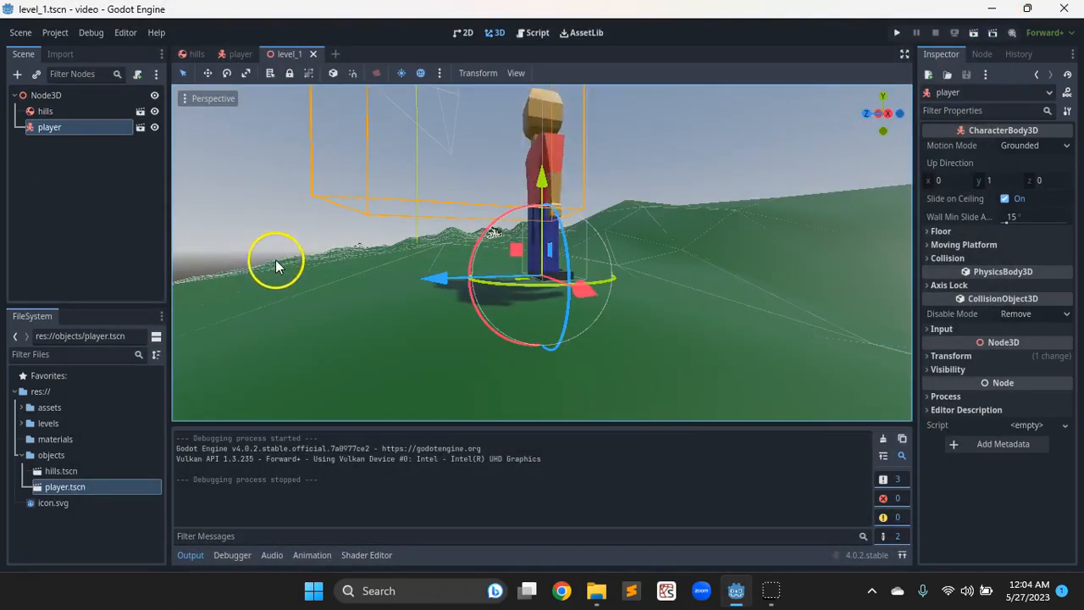
pyautogui.scroll(-5, 748, 148)
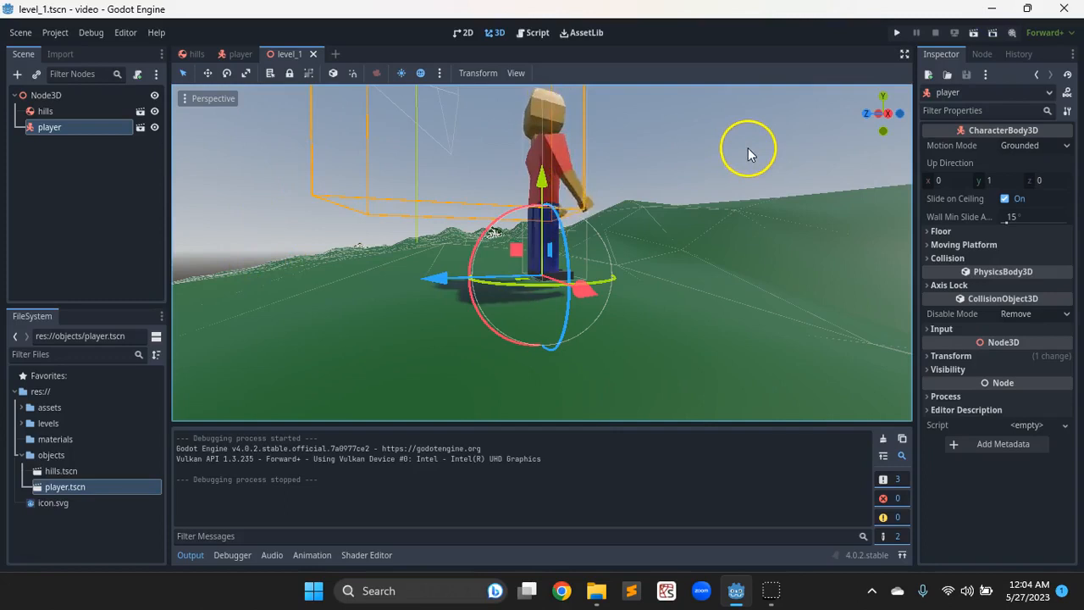
pyautogui.moveTo(484, 224); pyautogui.dragTo(566, 279, button='middle')
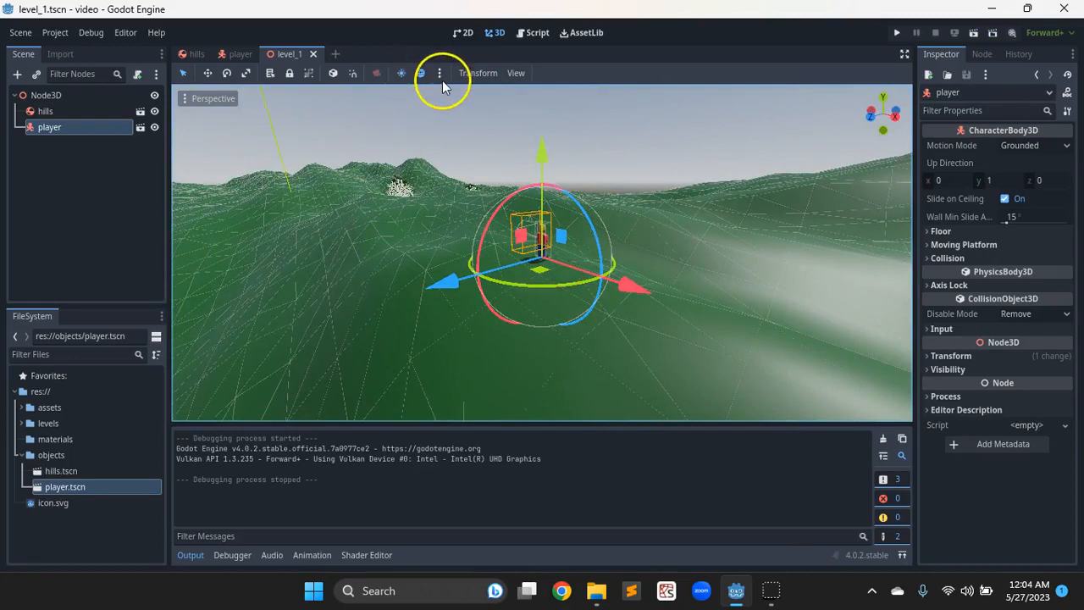
pyautogui.scroll(4, 524, 314)
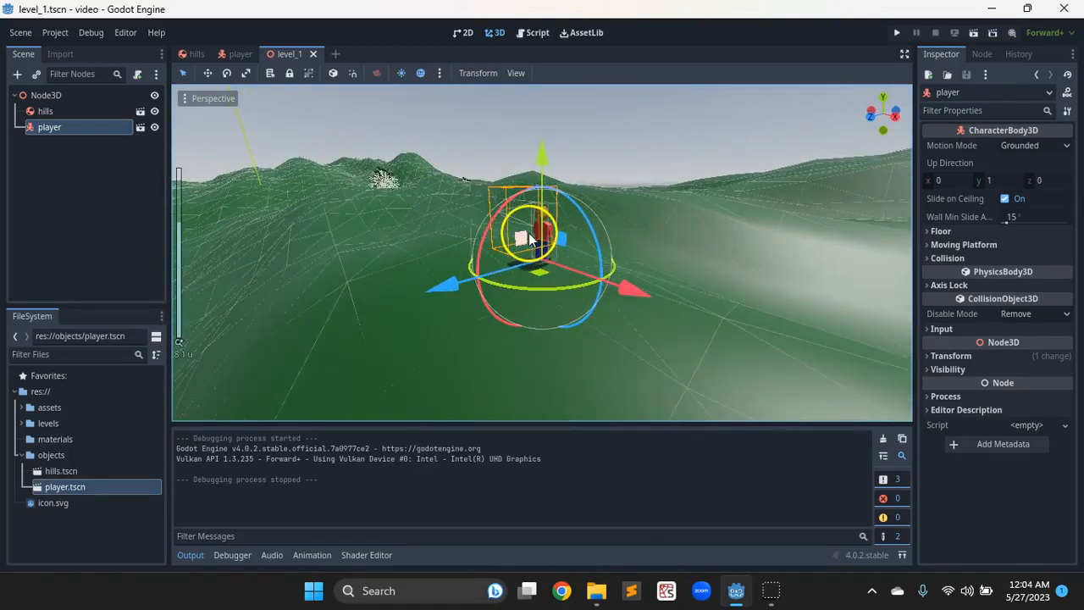
# Switch to the player scene and start attaching a script to its player root node
pyautogui.click(230, 53)
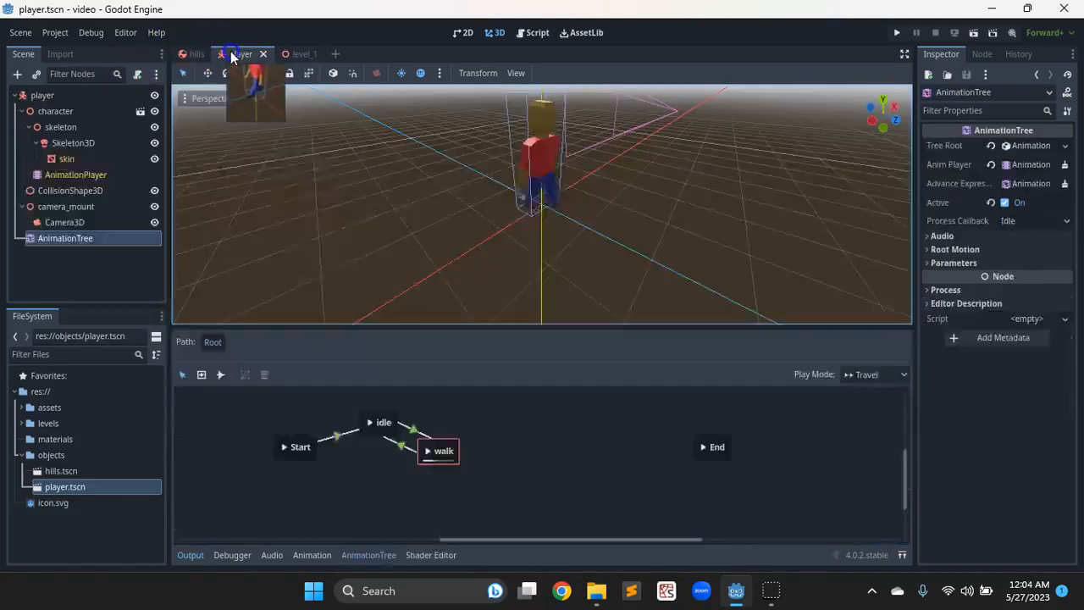
pyautogui.click(73, 95)
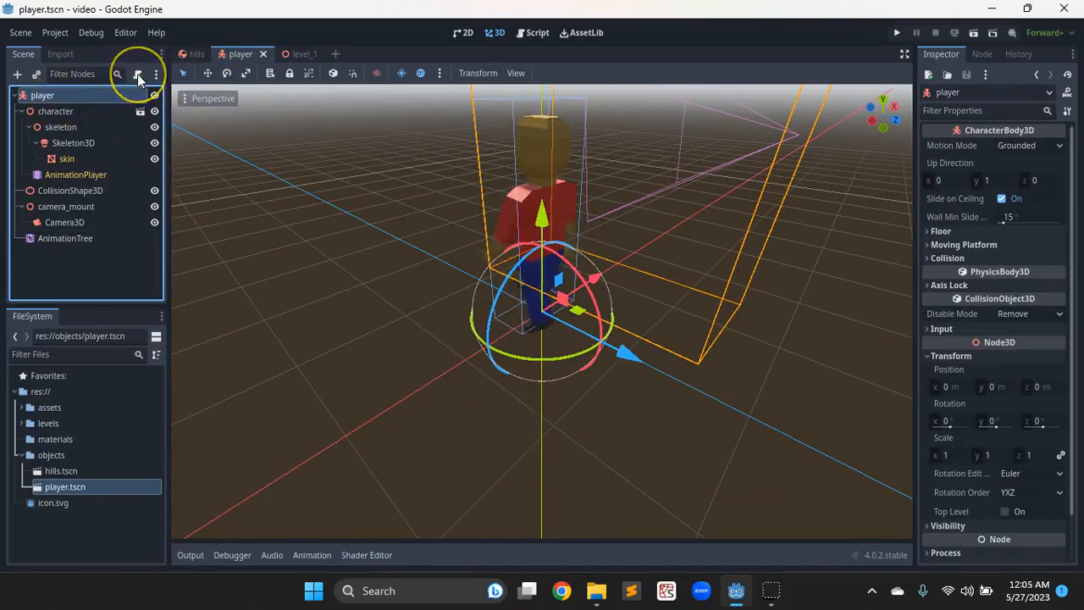
pyautogui.rightClick(97, 94)
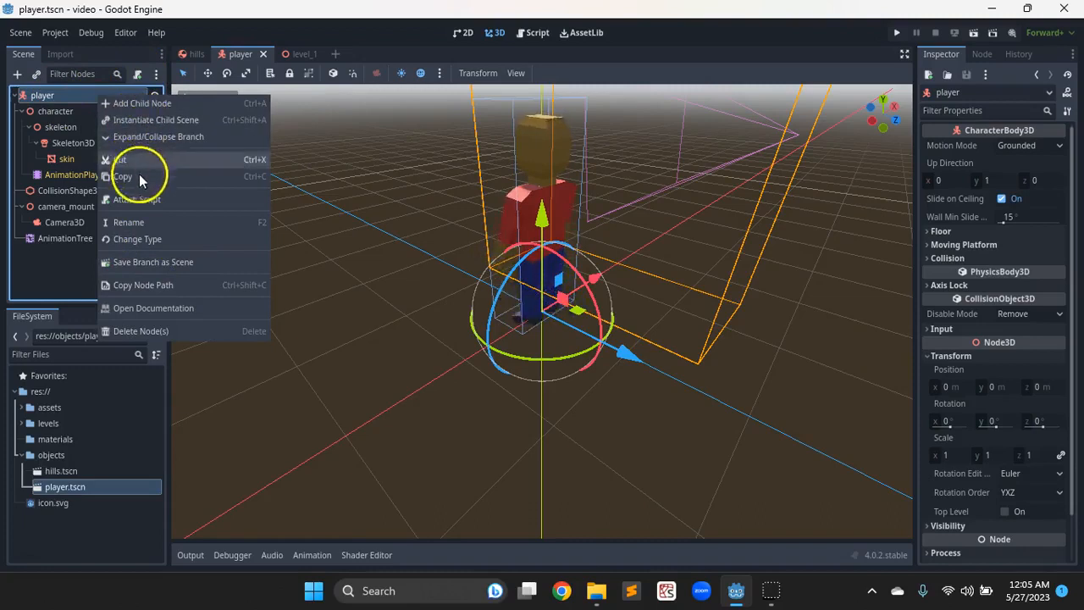
pyautogui.click(54, 98)
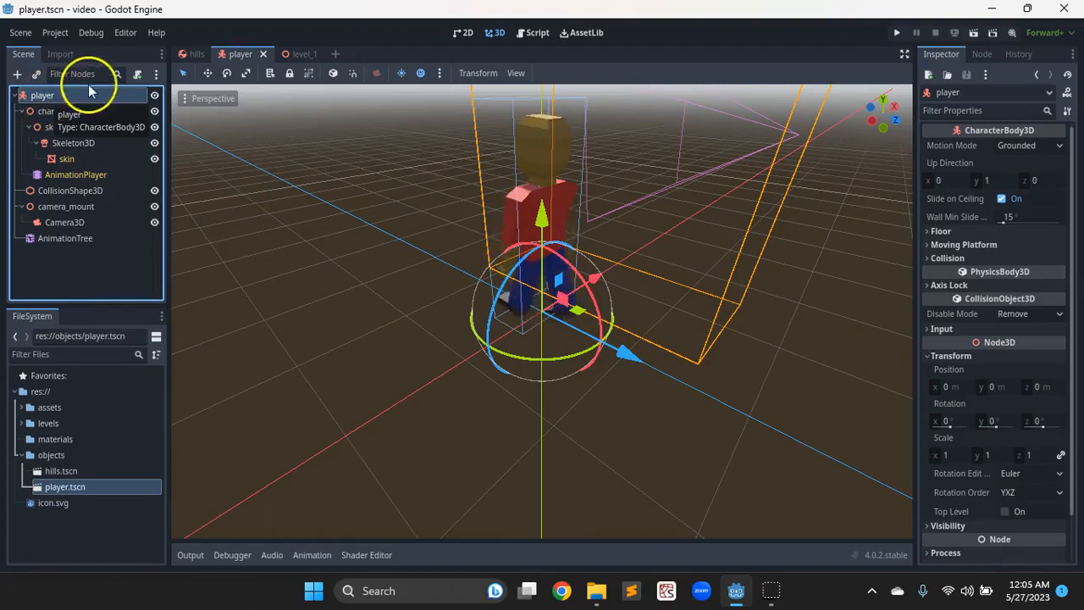
pyautogui.click(137, 75)
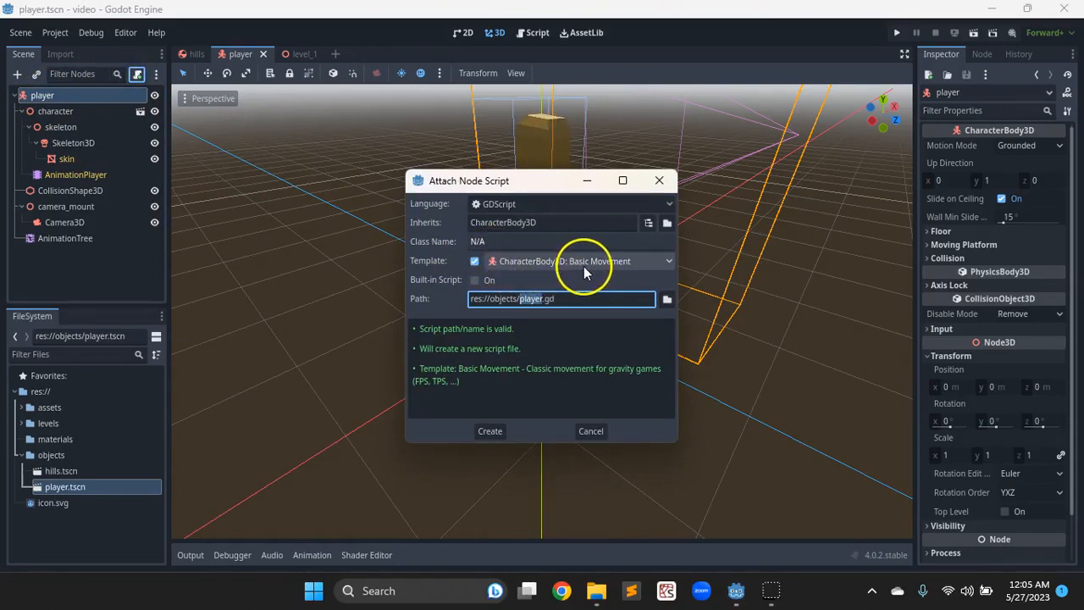
# Create a scripts folder under res:// as the location for the player.gd script
pyautogui.click(667, 300)
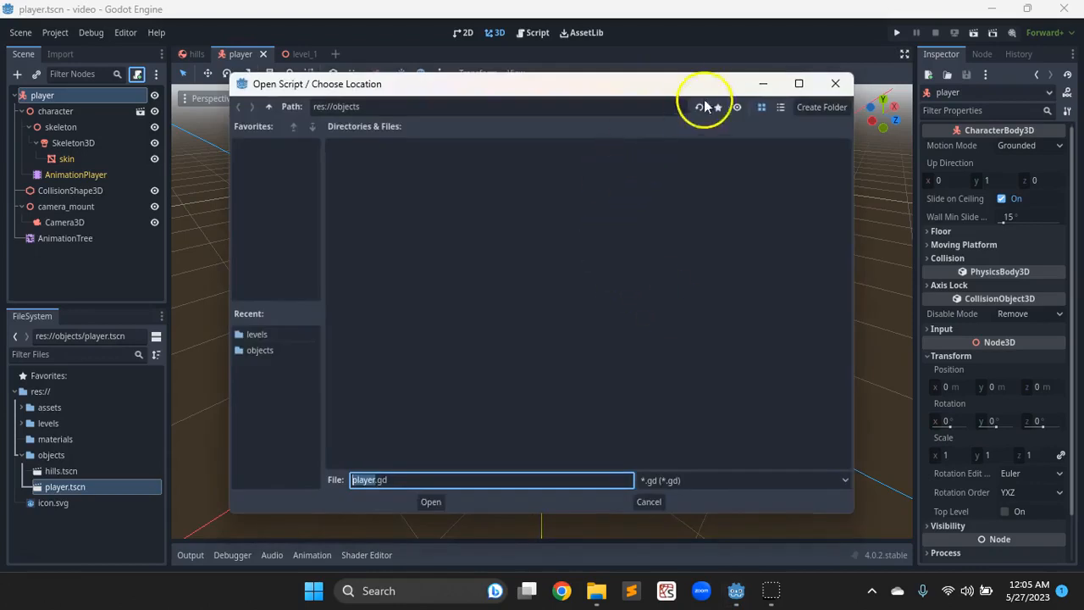
pyautogui.click(268, 106)
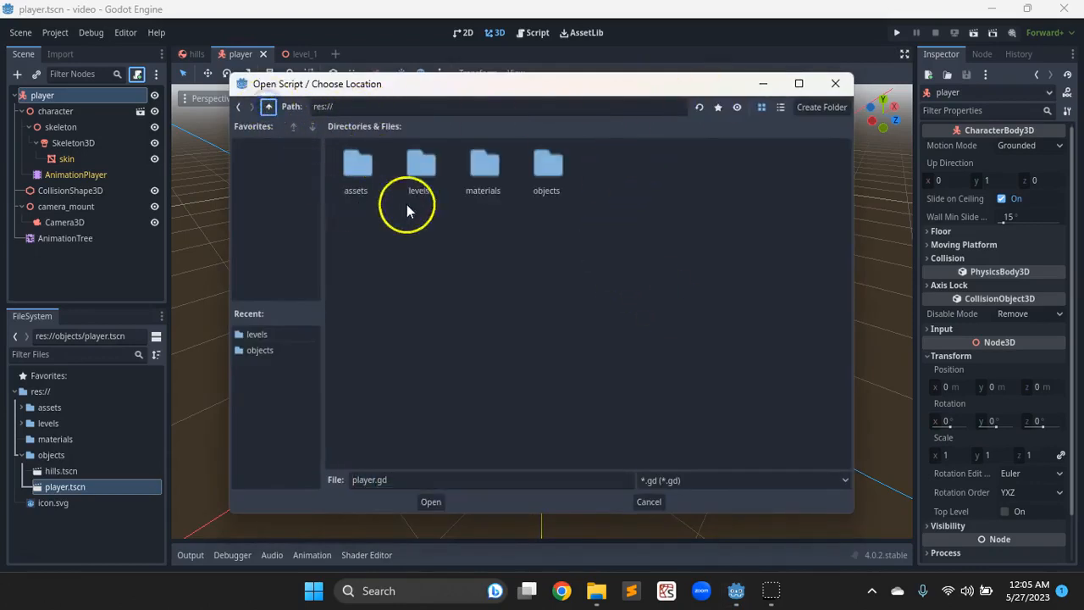
pyautogui.click(806, 107)
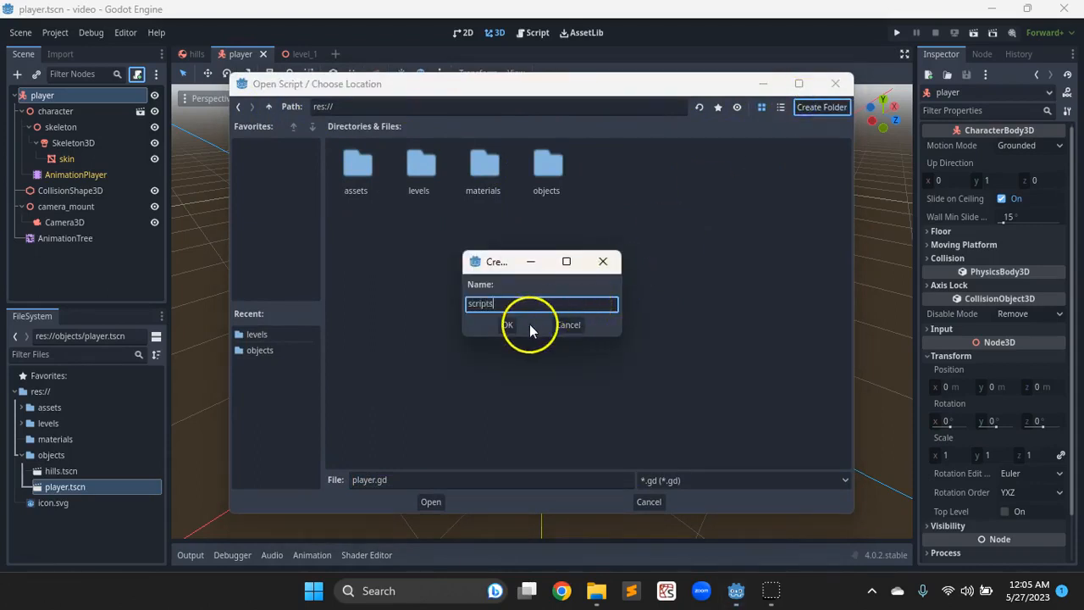
pyautogui.click(505, 325)
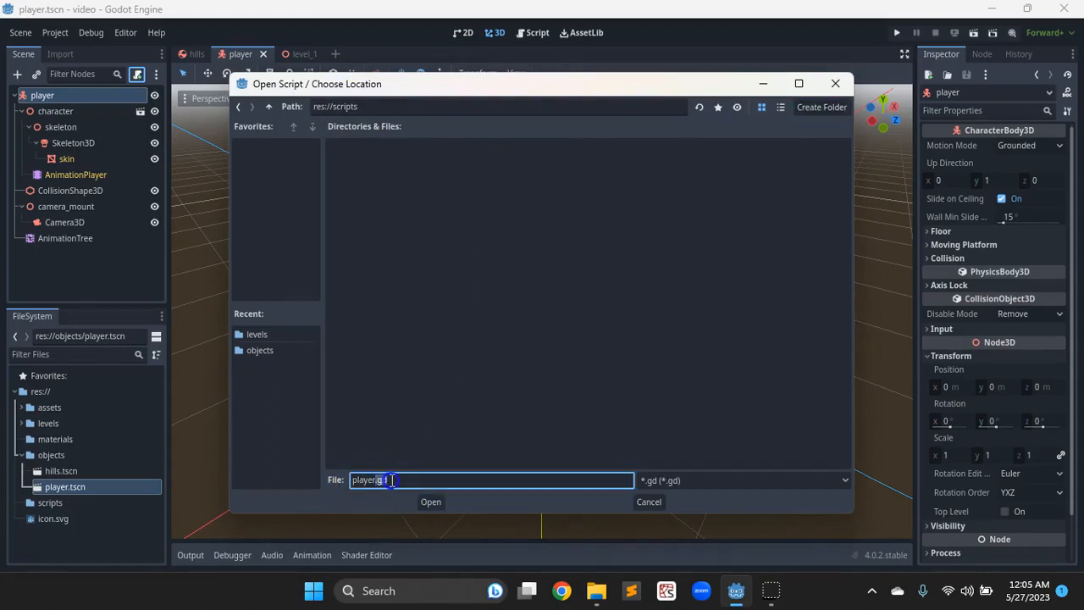
# Create the player.gd script in res://scripts from the CharacterBody3D Basic Movement template and attach it to the player node
pyautogui.click(428, 502)
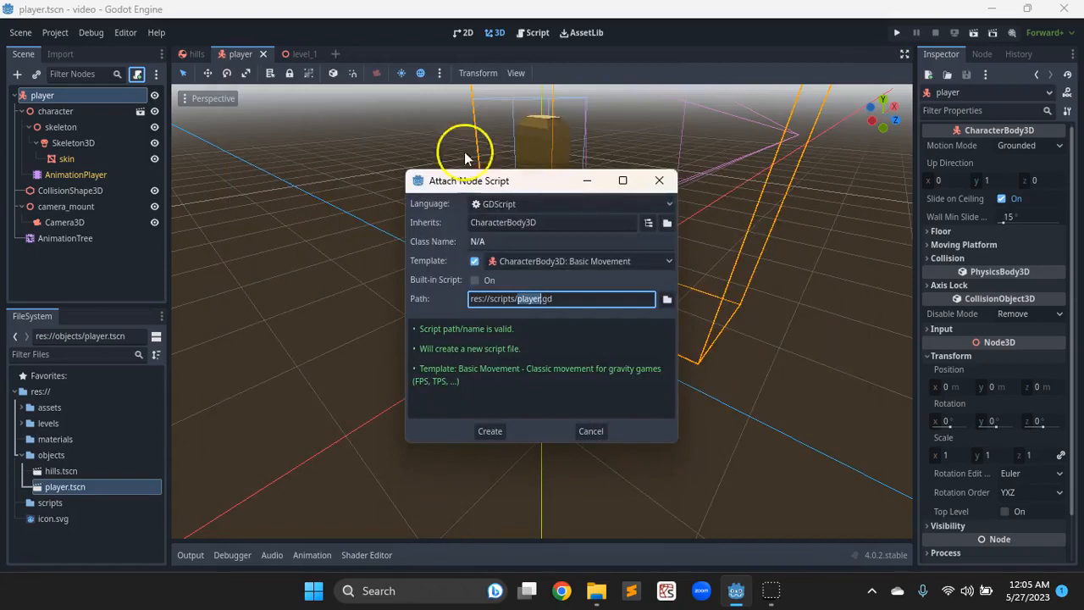
pyautogui.click(493, 436)
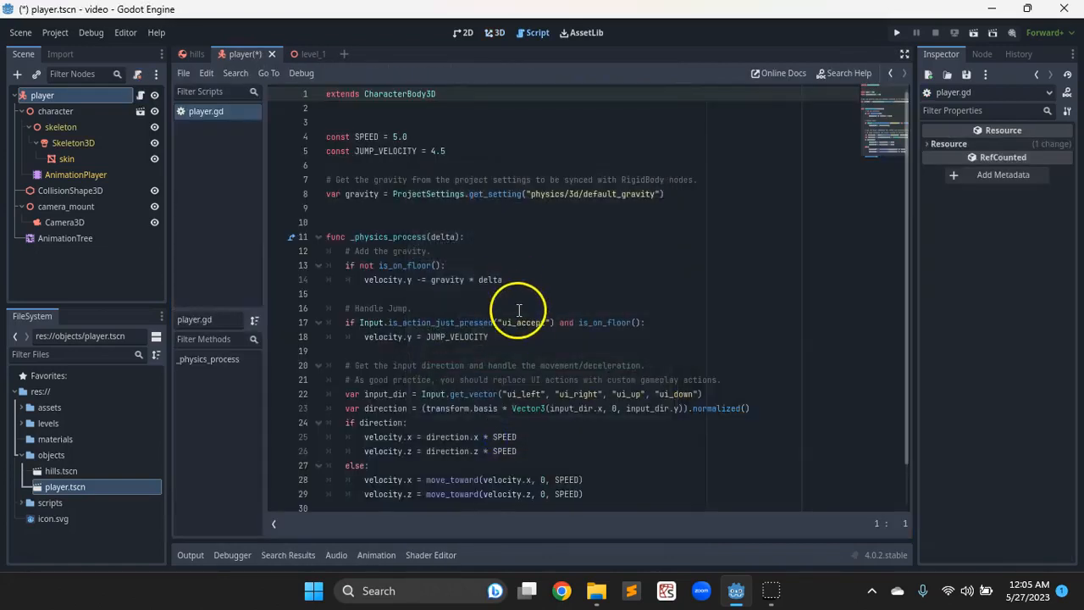
# Examine the SPEED and JUMP_VELOCITY constants and the ui_accept jump handling in player.gd
pyautogui.moveTo(327, 137); pyautogui.dragTo(469, 141)
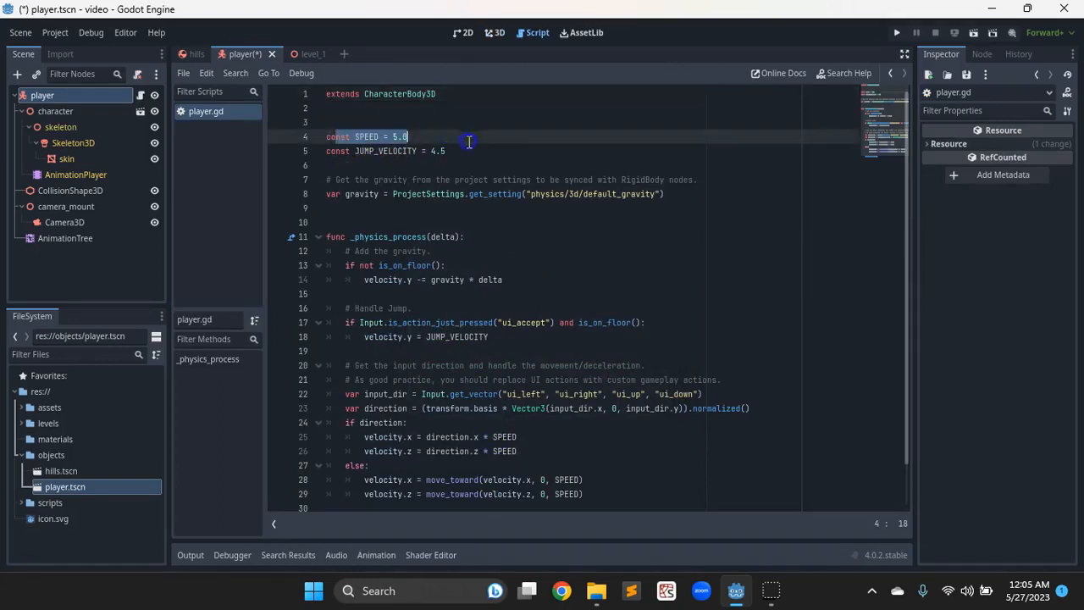
pyautogui.moveTo(354, 151); pyautogui.dragTo(447, 151)
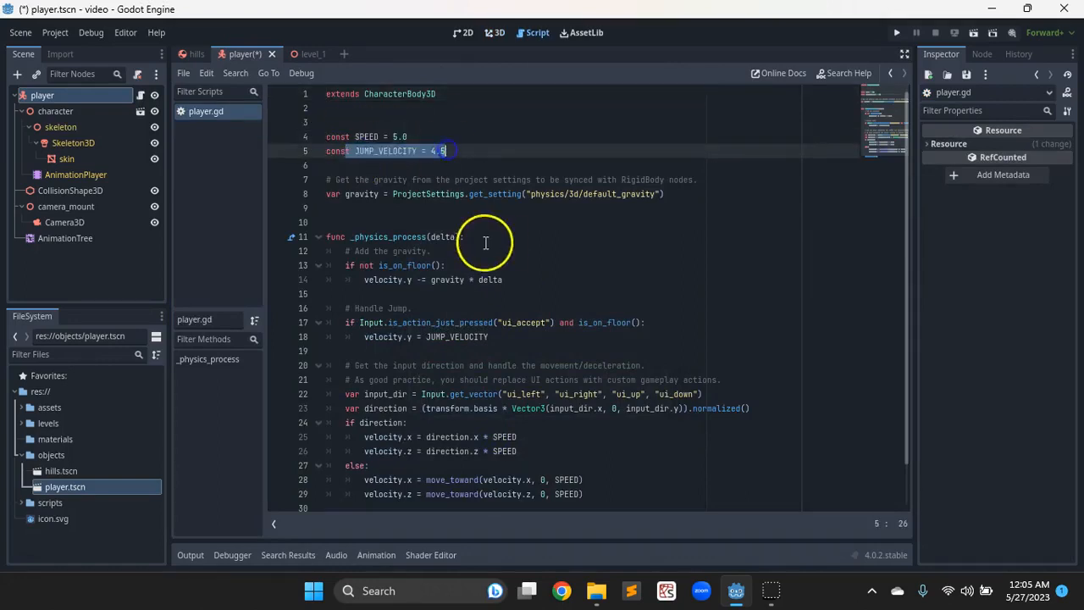
pyautogui.scroll(-1, 485, 243)
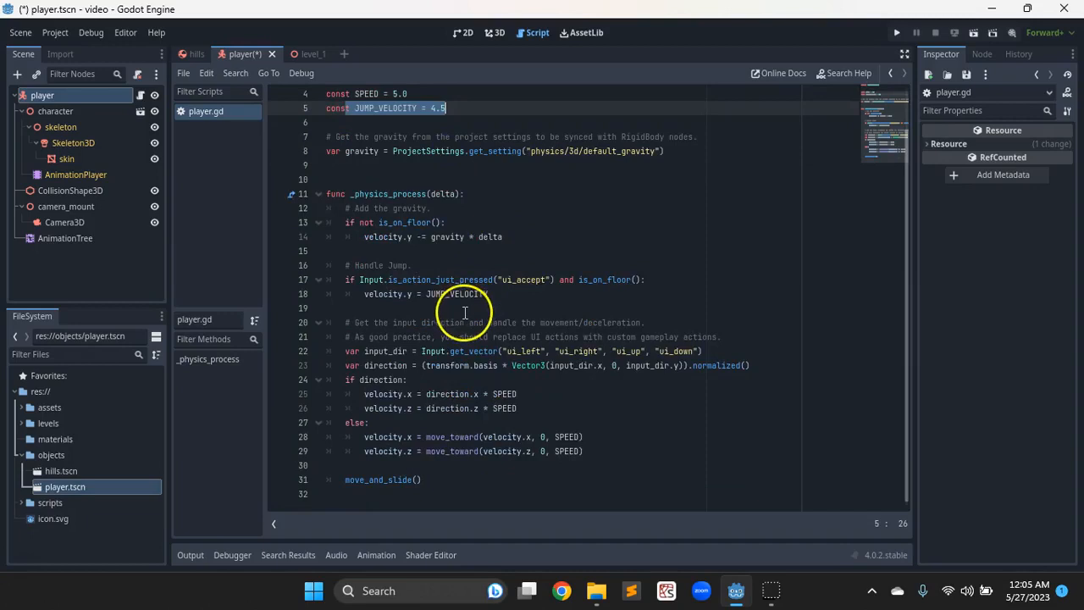
pyautogui.moveTo(449, 279); pyautogui.dragTo(594, 283)
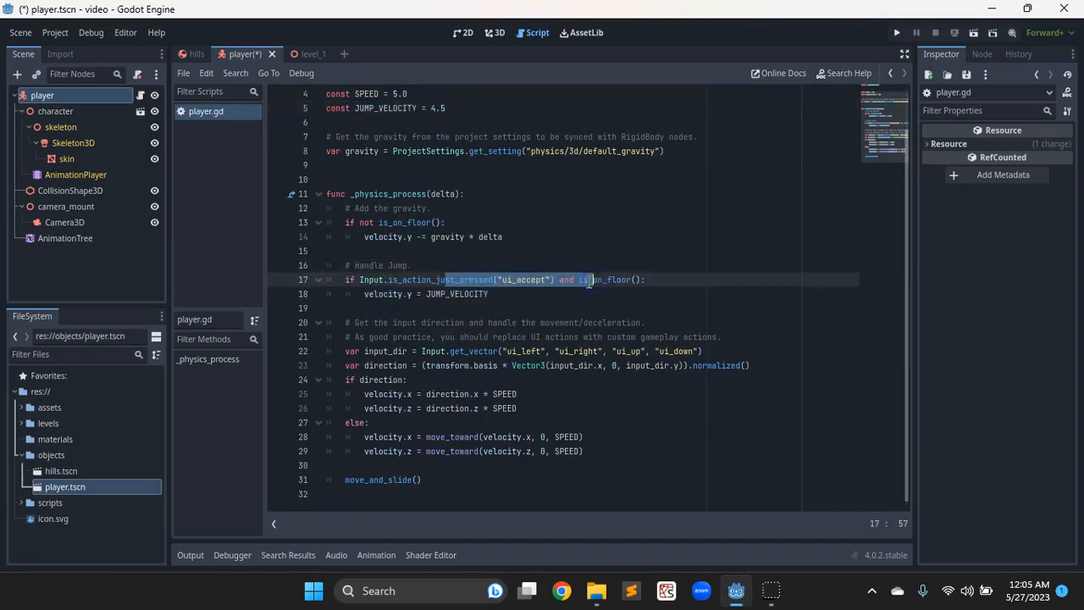
pyautogui.moveTo(379, 294); pyautogui.dragTo(490, 294)
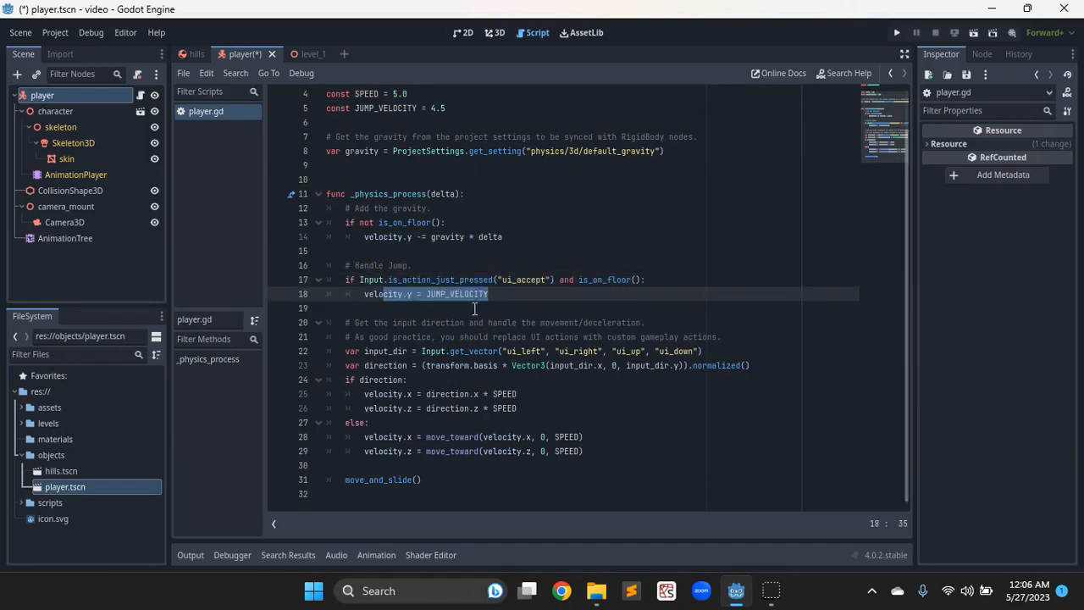
pyautogui.moveTo(499, 280); pyautogui.dragTo(521, 280)
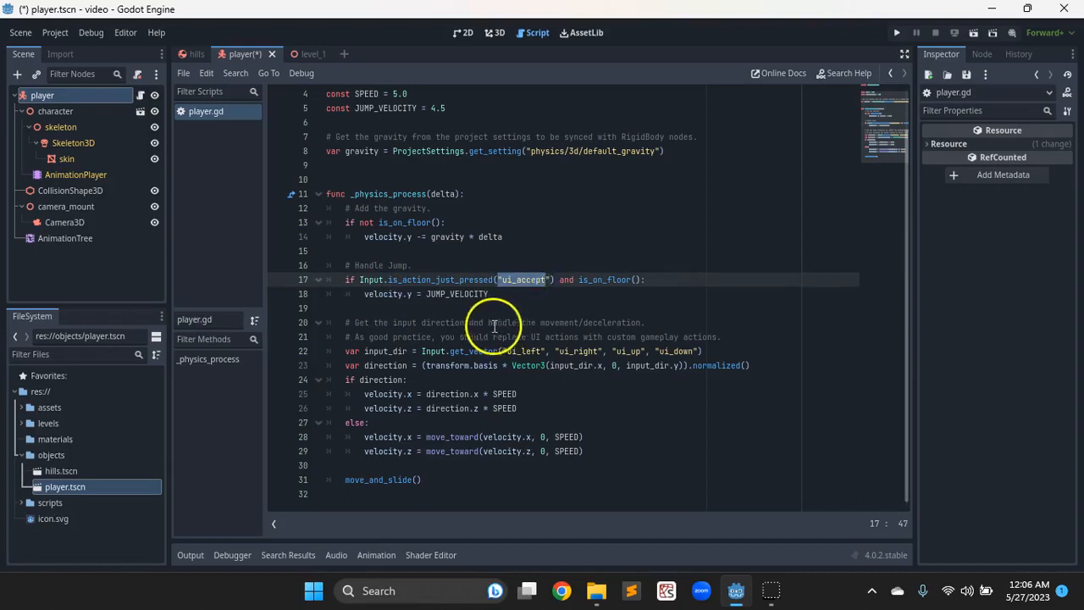
pyautogui.doubleClick(515, 283)
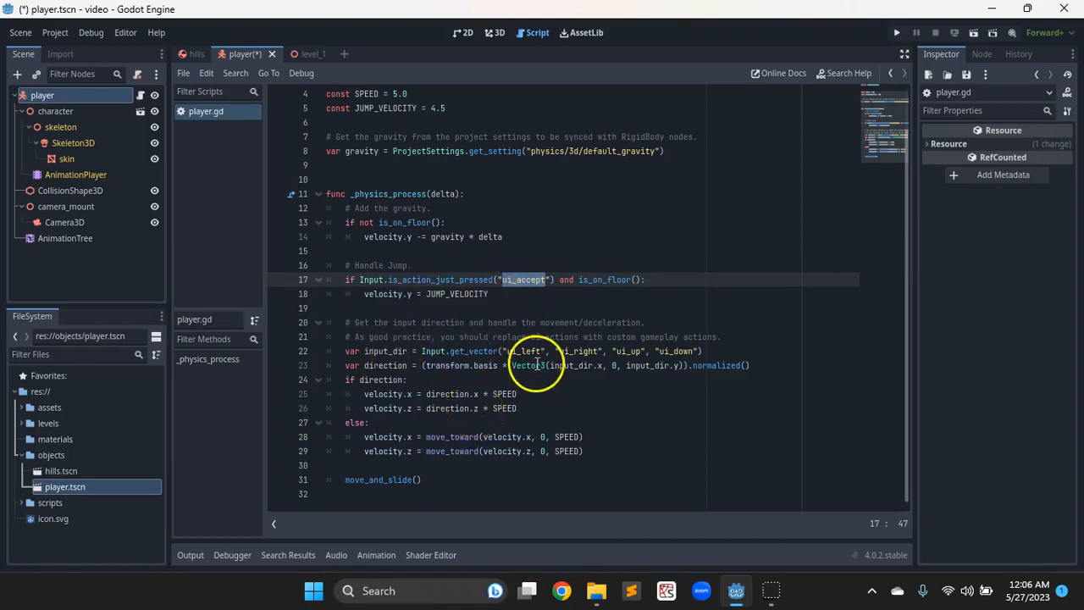
# Examine the input_dir and direction lines in player.gd, including the ui_left, ui_right, ui_up and ui_down actions
pyautogui.moveTo(520, 355); pyautogui.dragTo(669, 348)
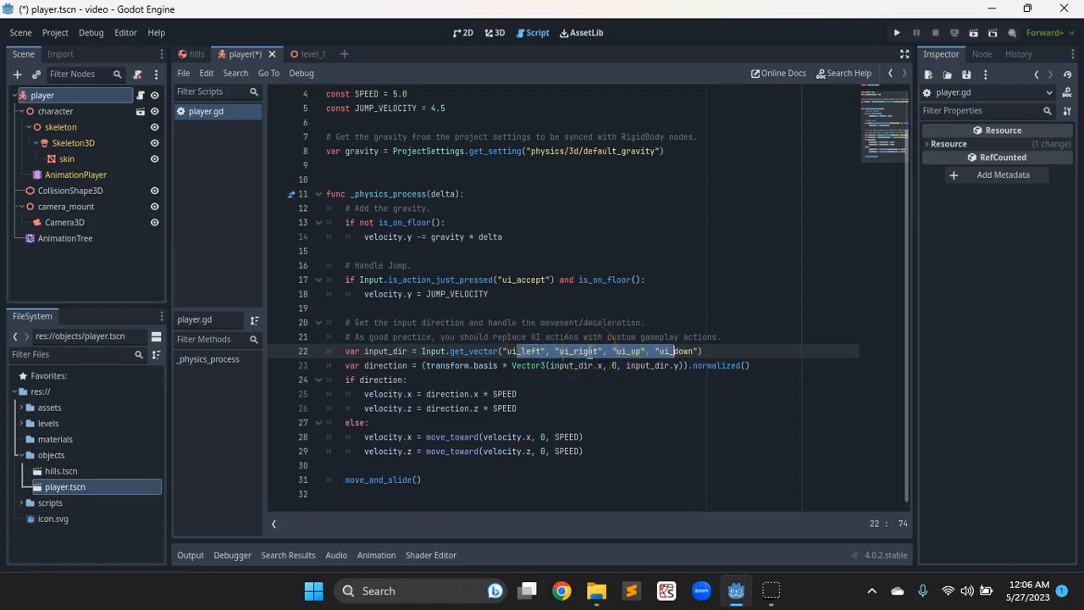
pyautogui.click(562, 343)
pyautogui.moveTo(507, 351); pyautogui.dragTo(671, 349)
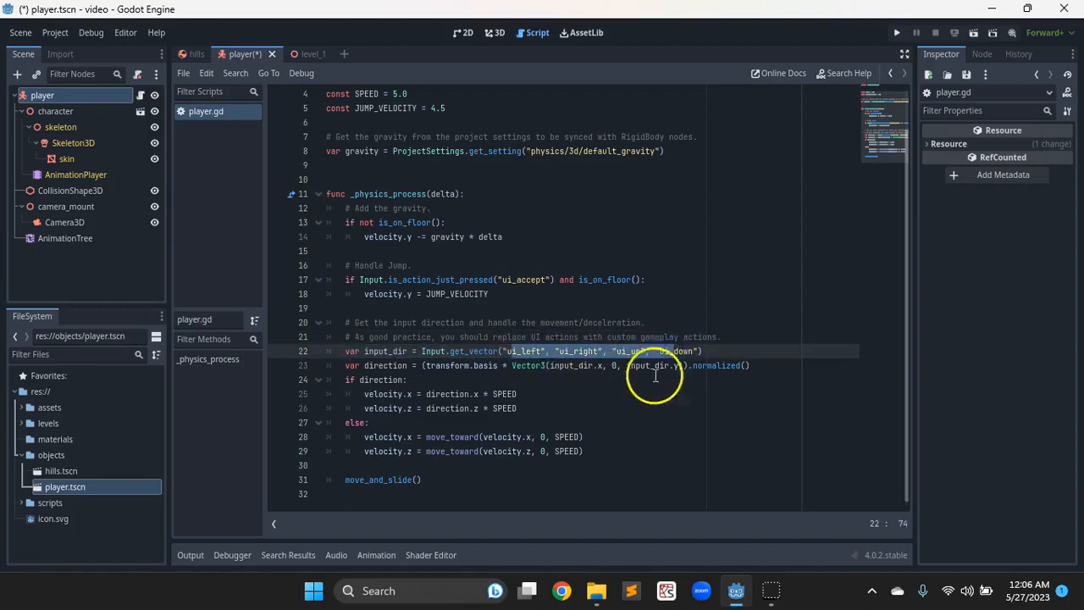
pyautogui.click(399, 394)
pyautogui.moveTo(364, 365); pyautogui.dragTo(631, 365)
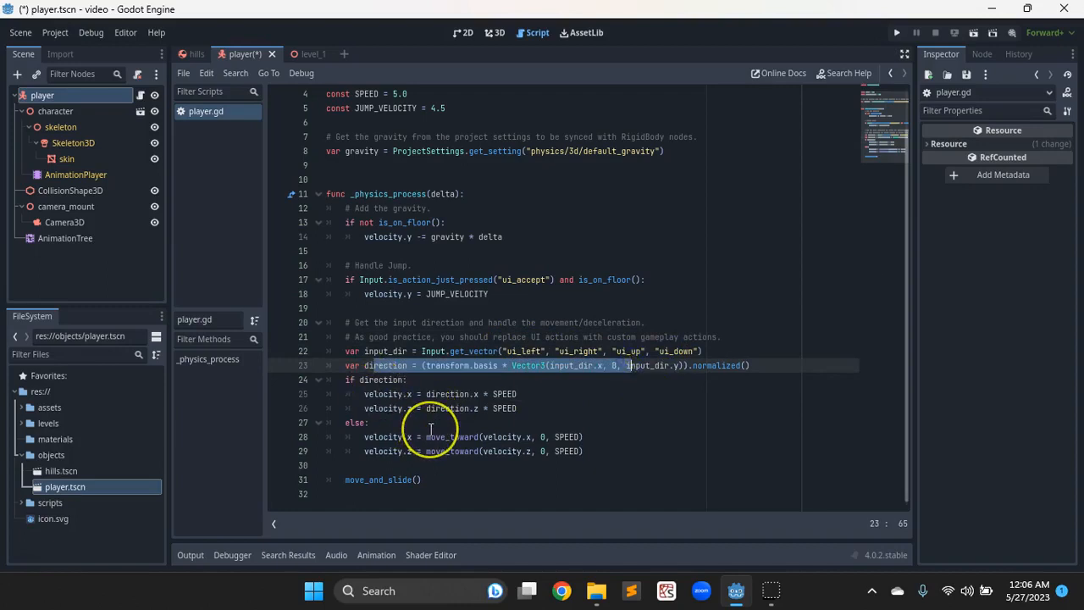
pyautogui.scroll(1, 431, 430)
pyautogui.scroll(-1, 430, 429)
pyautogui.scroll(1, 430, 429)
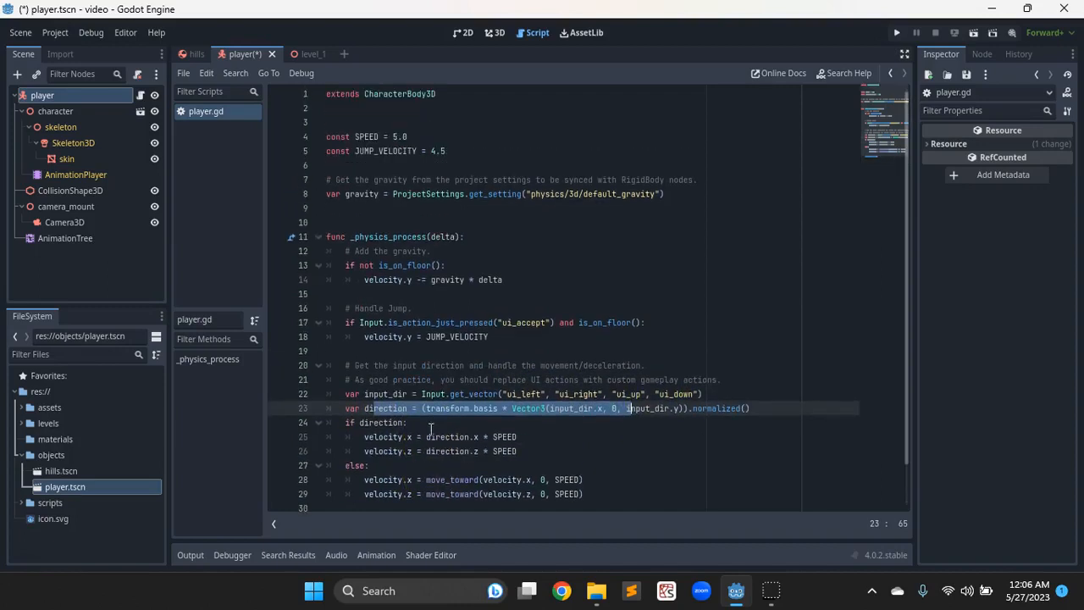
# Save the player scene with its attached movement script
pyautogui.hotkey('ctrl', 's')
pyautogui.scroll(-1, 496, 233)
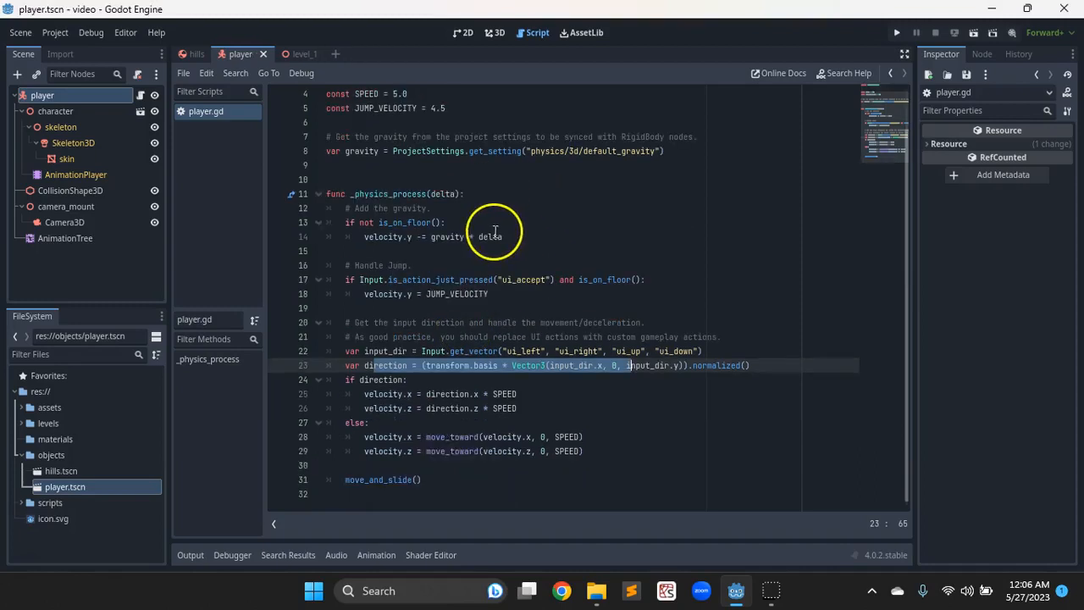
pyautogui.scroll(1, 462, 248)
pyautogui.scroll(-1, 461, 248)
pyautogui.scroll(1, 458, 250)
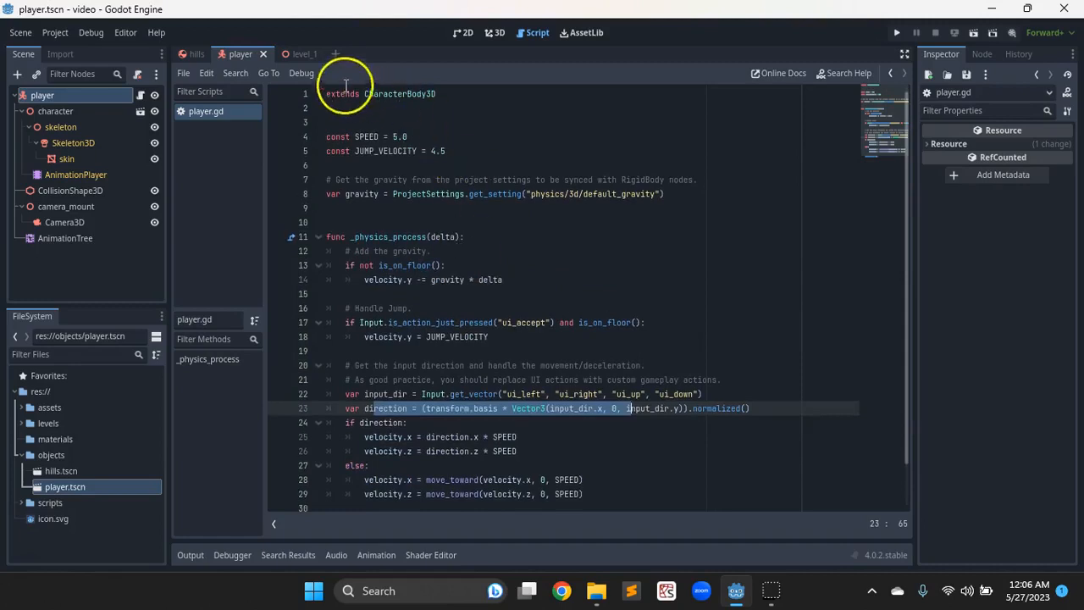
# Switch to the level_1 scene in the 3D view, test-run it by moving the player over the hills, and close the game window
pyautogui.click(303, 58)
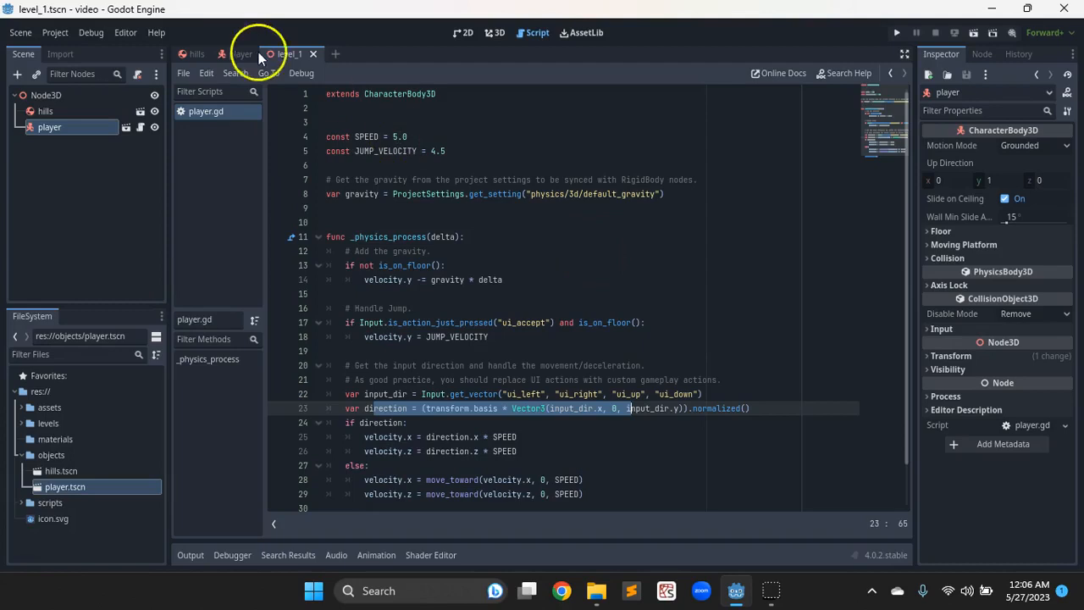
pyautogui.click(493, 33)
pyautogui.click(974, 34)
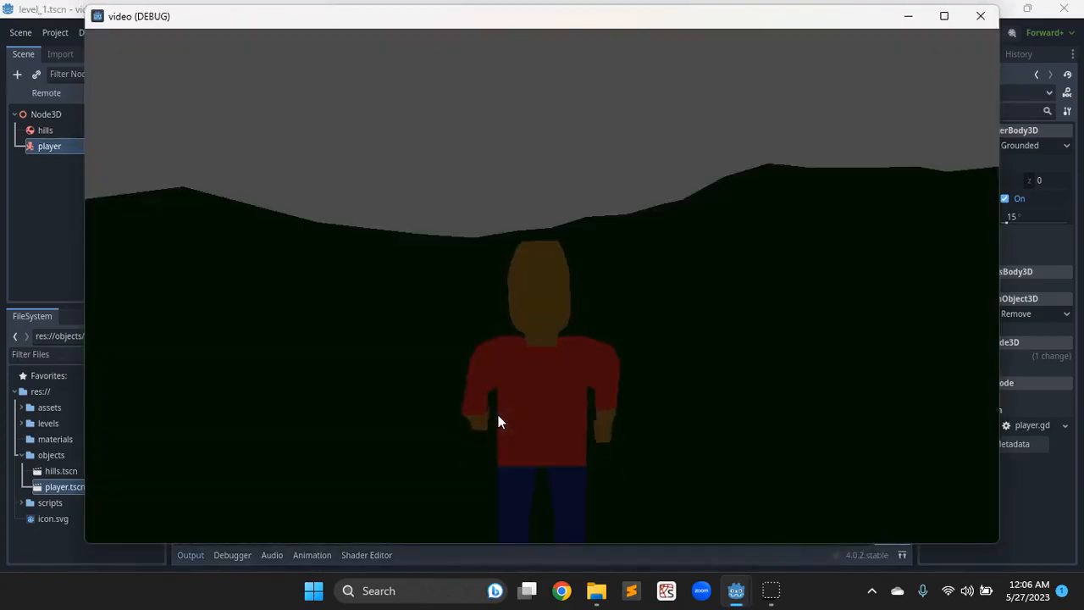
pyautogui.press('w')
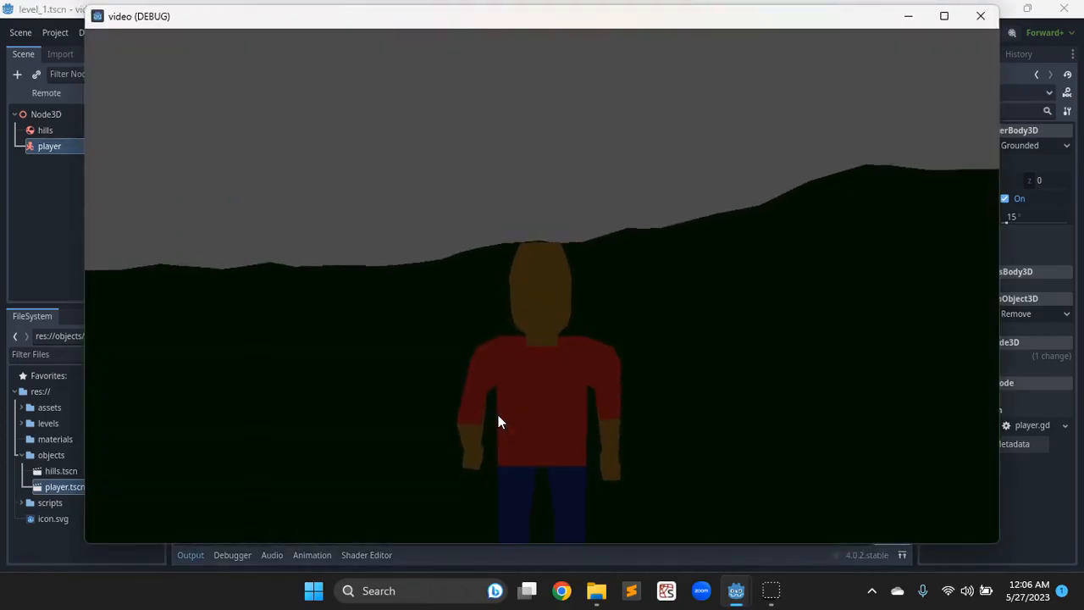
pyautogui.press('w')
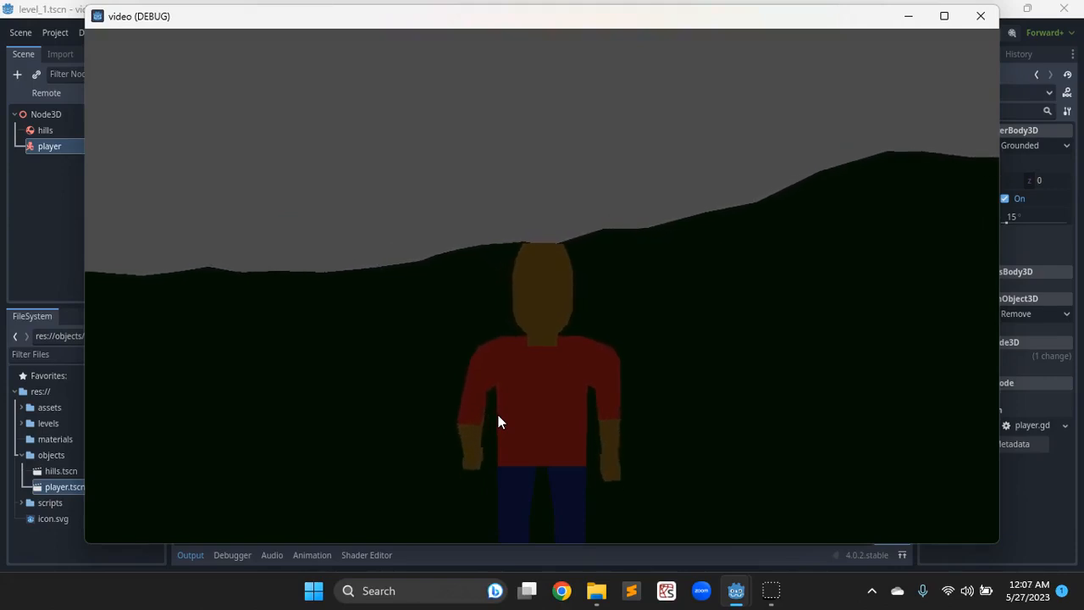
pyautogui.press('w')
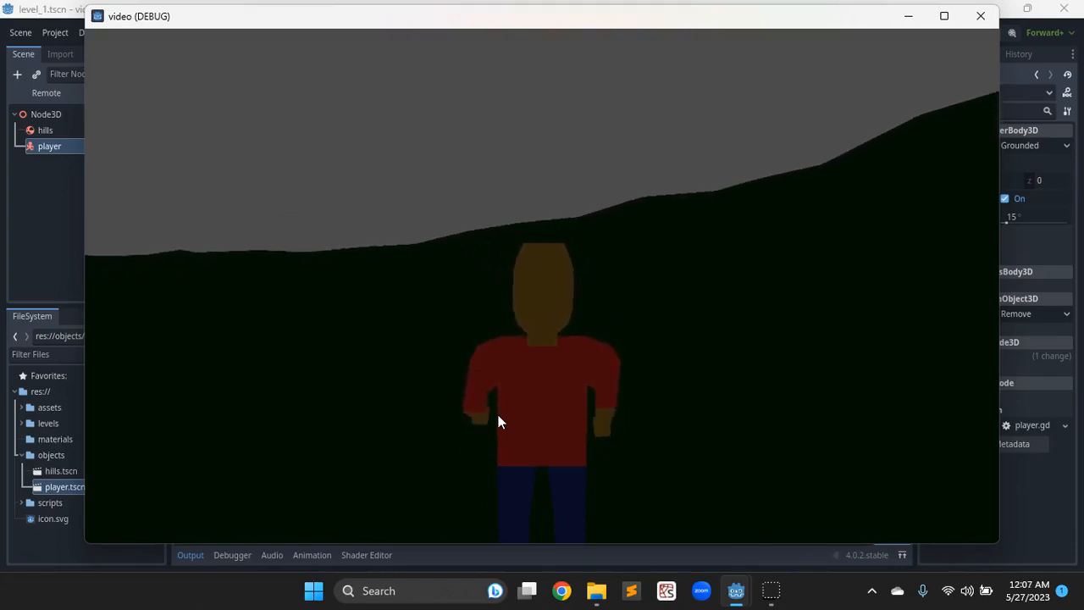
pyautogui.press('w')
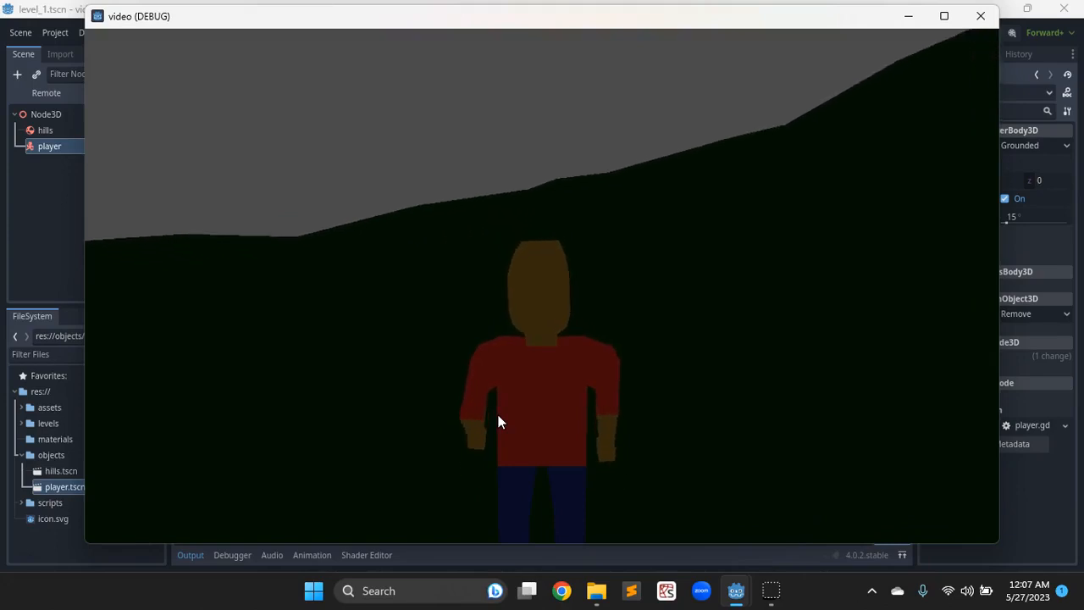
pyautogui.press('w')
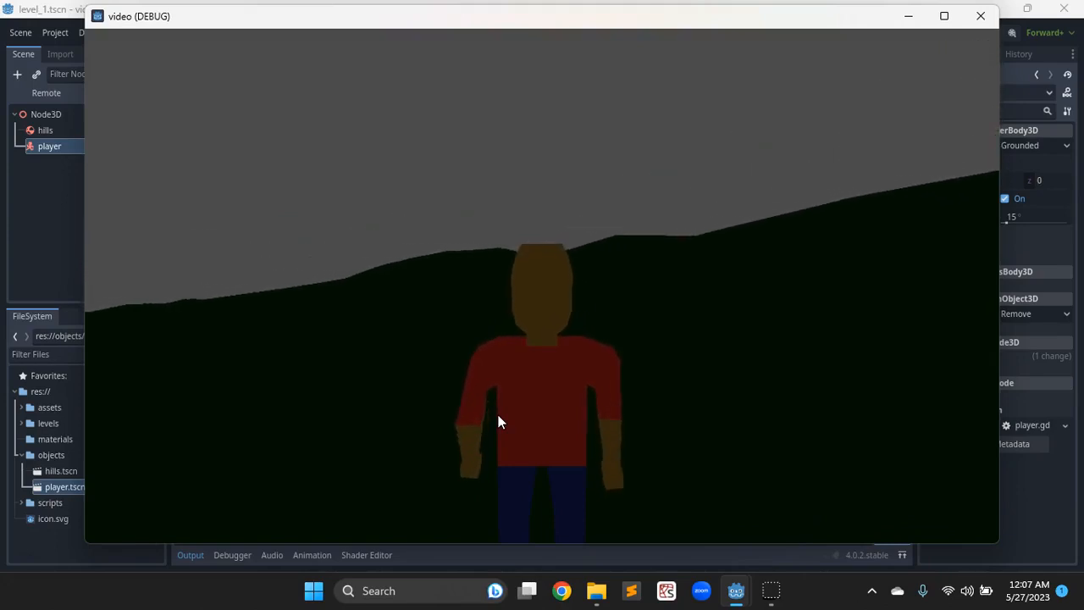
pyautogui.press('w')
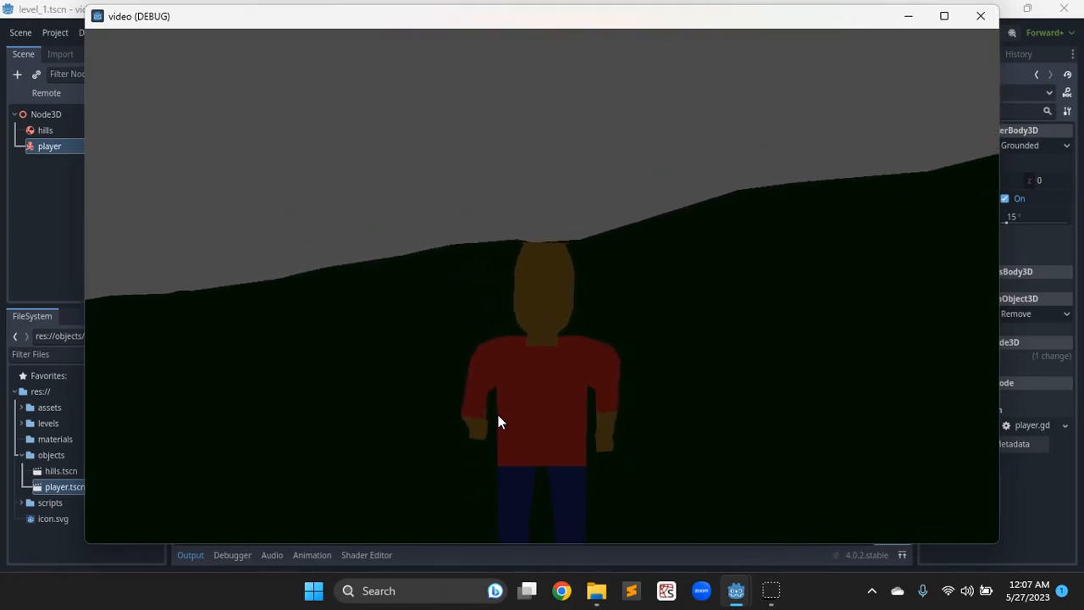
pyautogui.press('w')
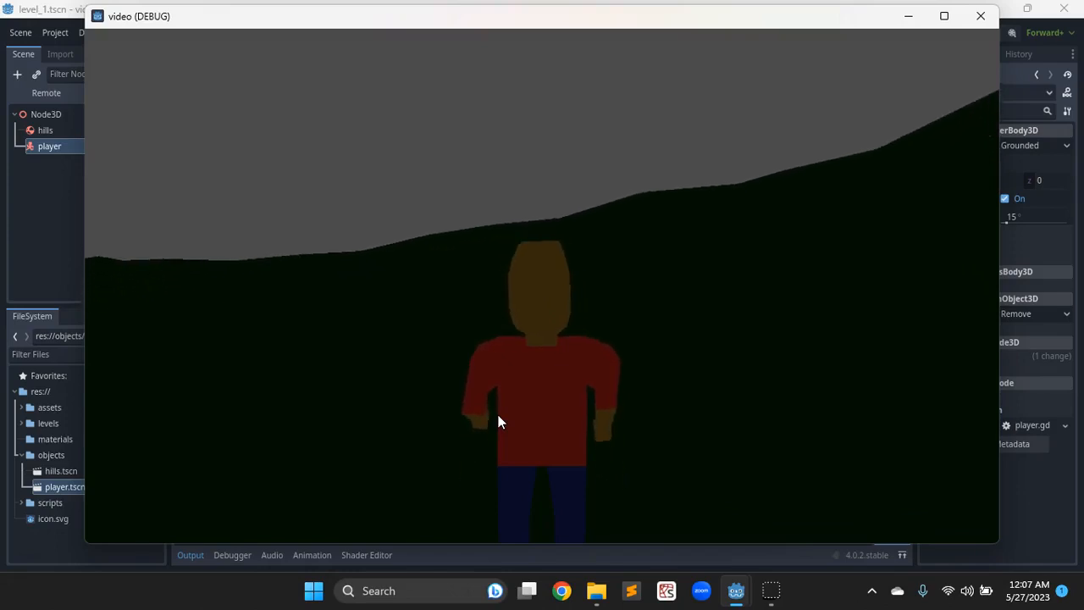
pyautogui.press('w')
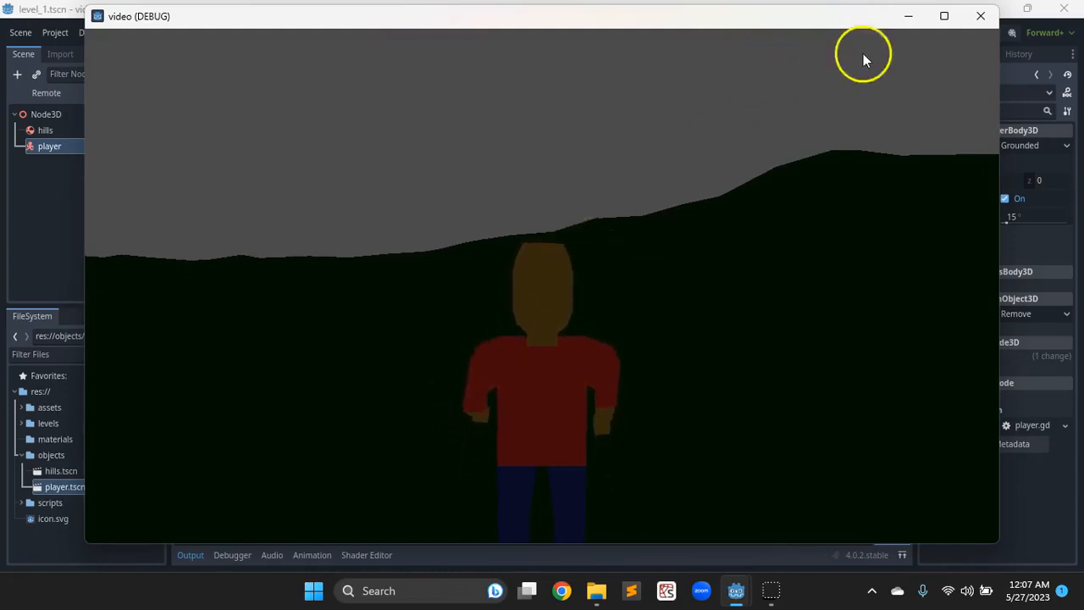
pyautogui.click(983, 25)
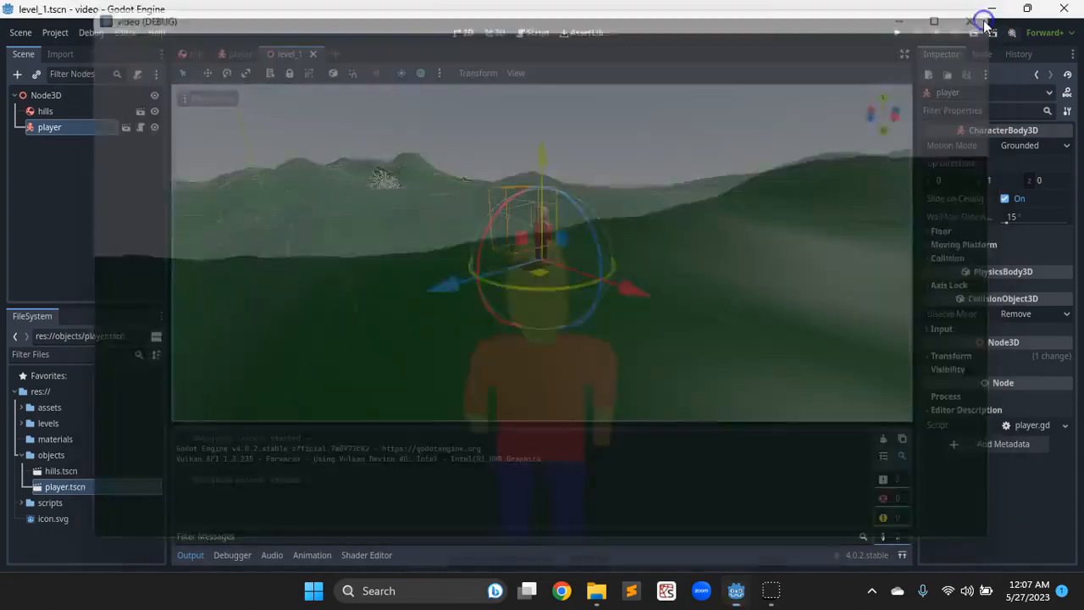